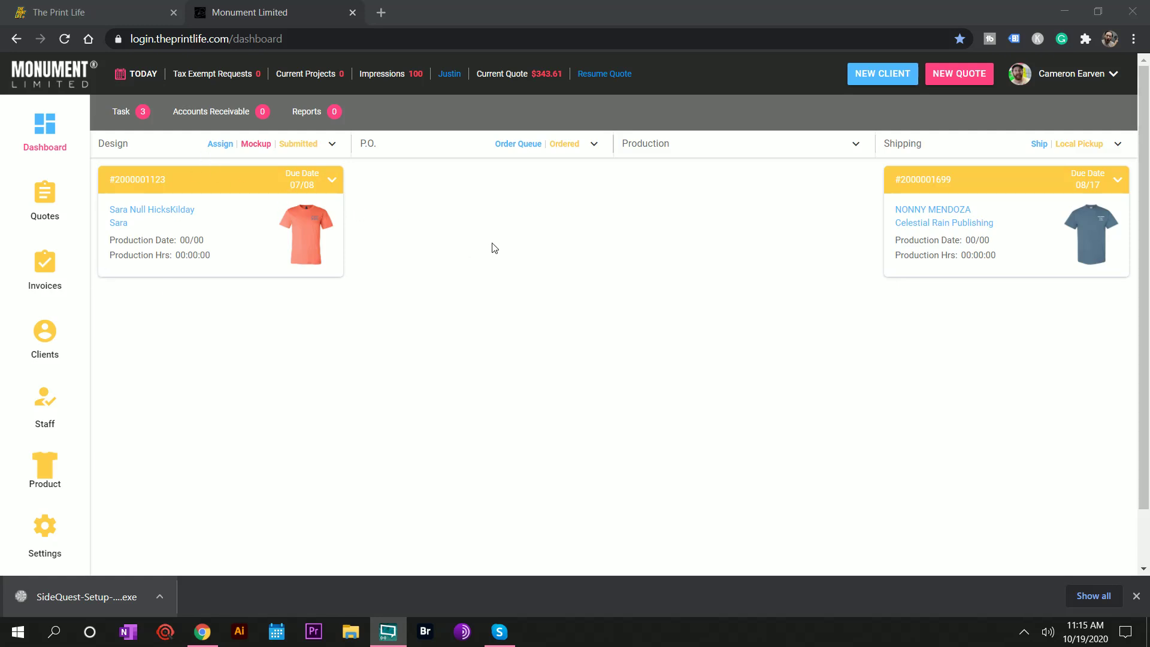
Step: Open the form for adding a new product to the custom product listing
left_click(48, 474)
scroll(30, 299, "down", 3)
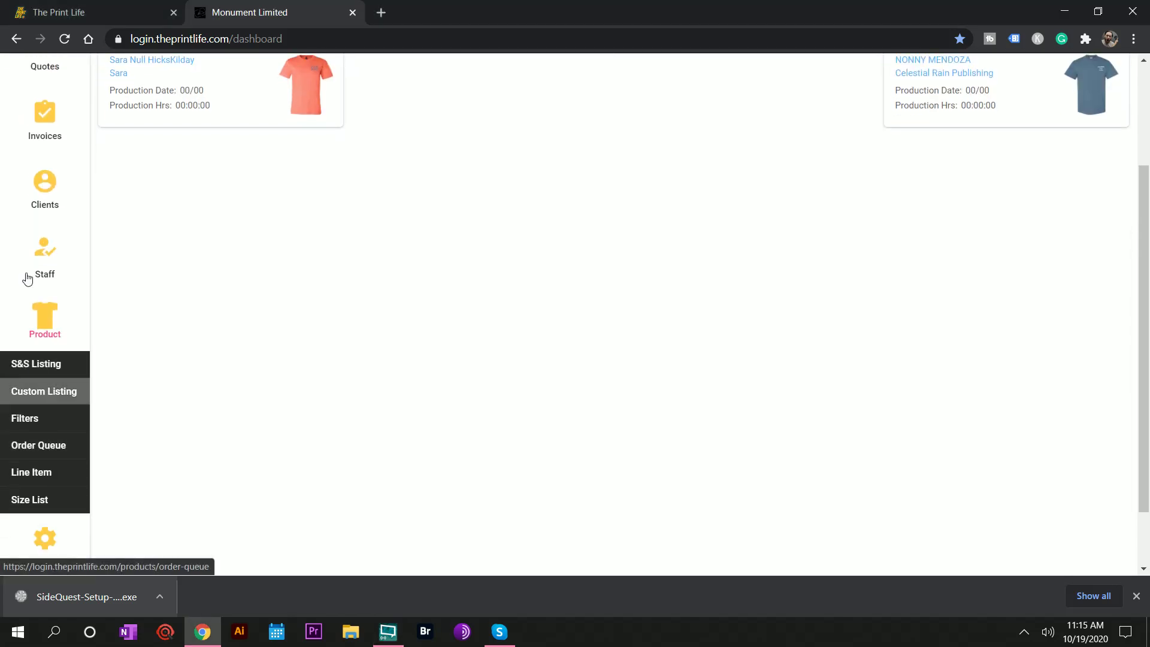
left_click(39, 396)
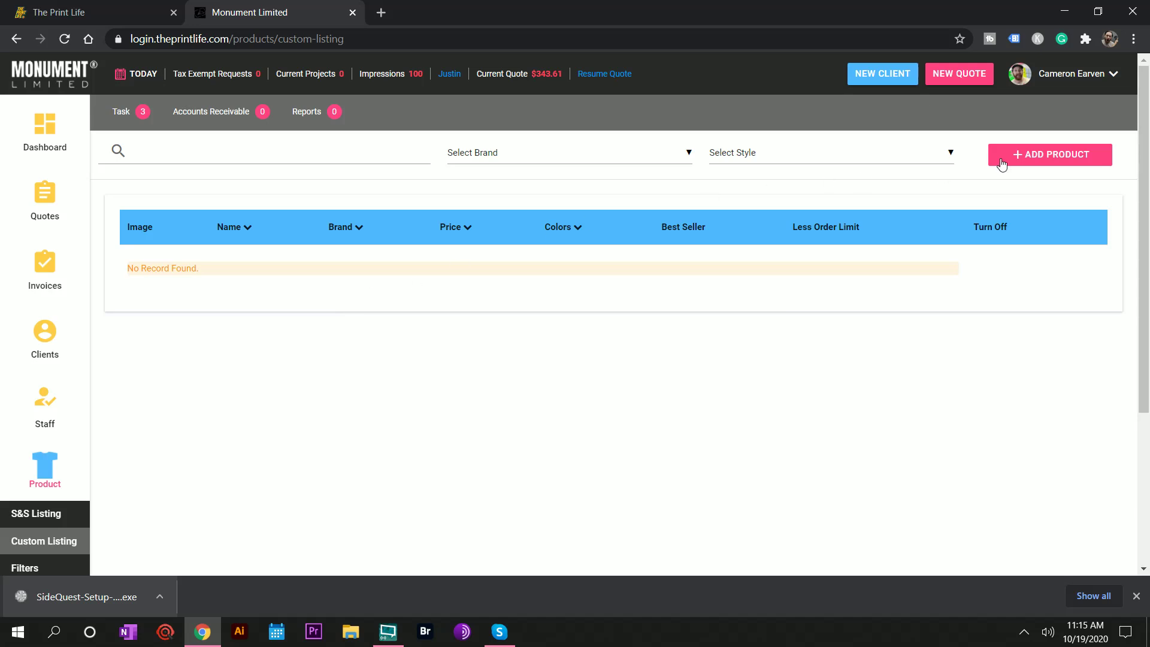
left_click(1022, 160)
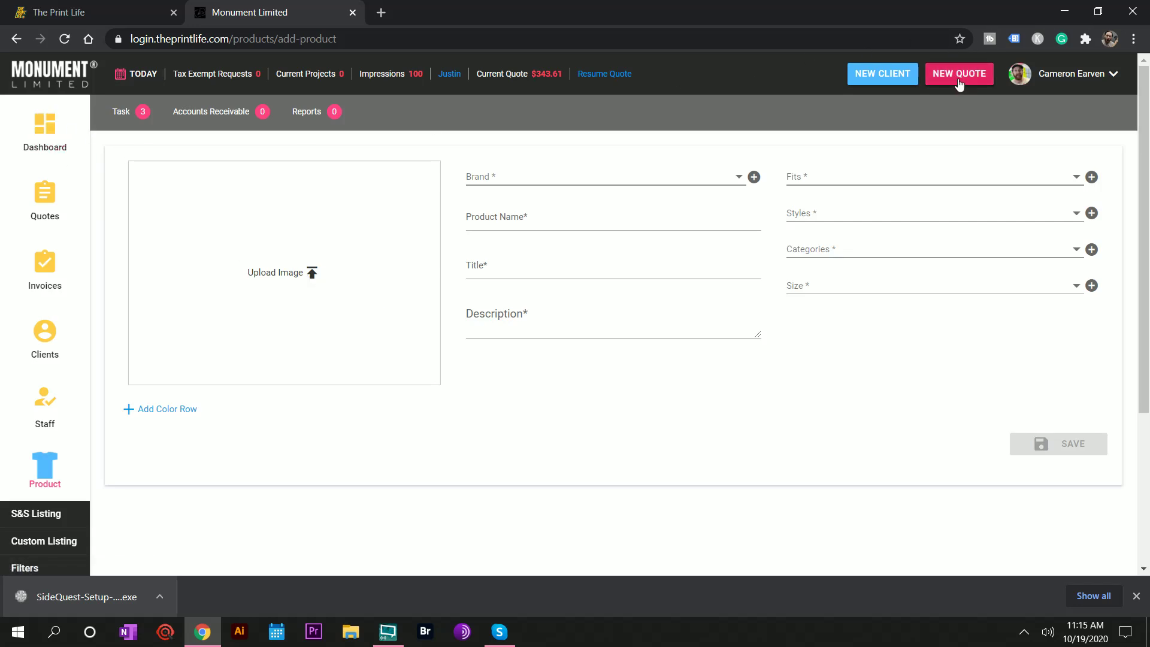
left_click(302, 274)
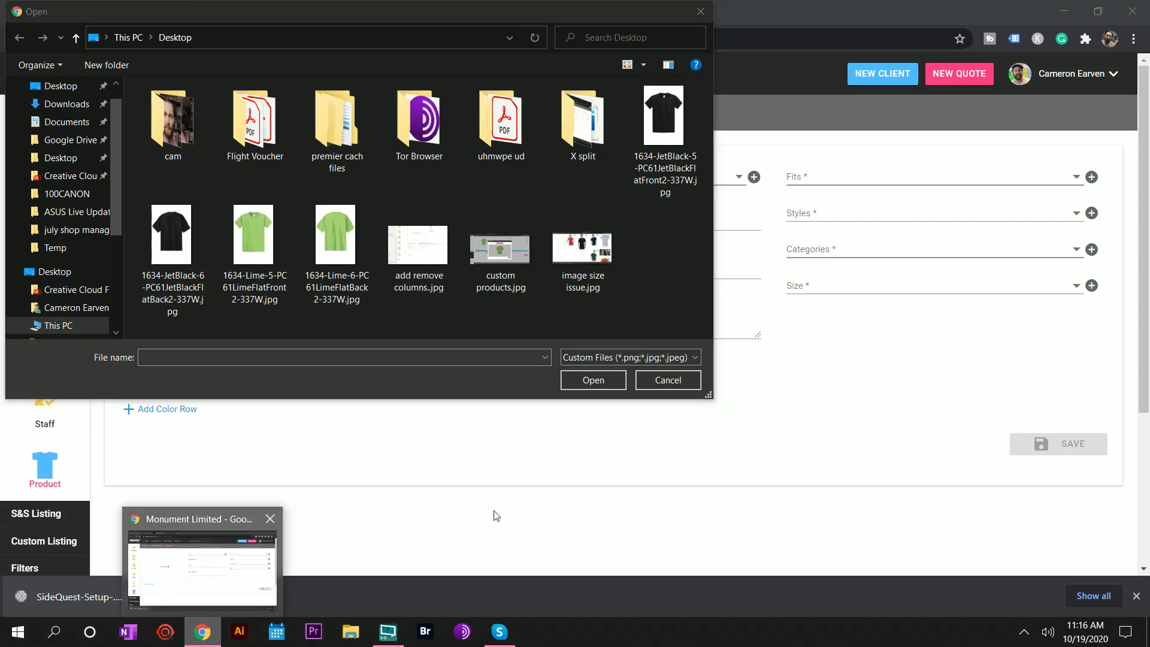
left_click(645, 385)
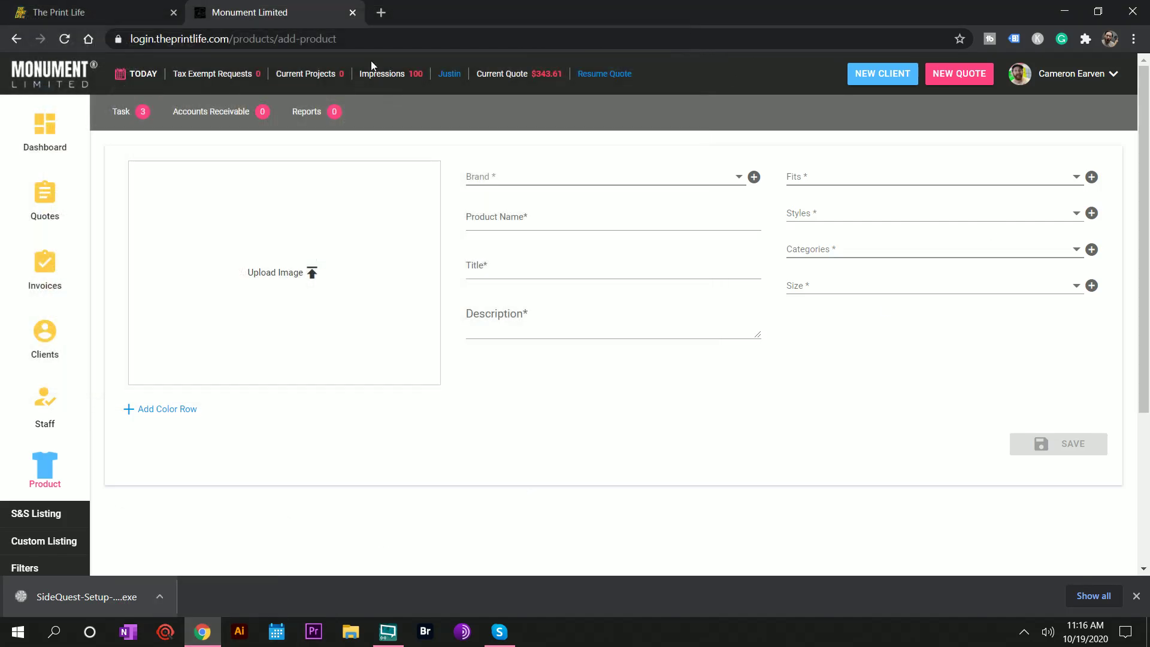
Step: Search the web for sanmar in a new browser tab and open the SanMar homepage
left_click(382, 12)
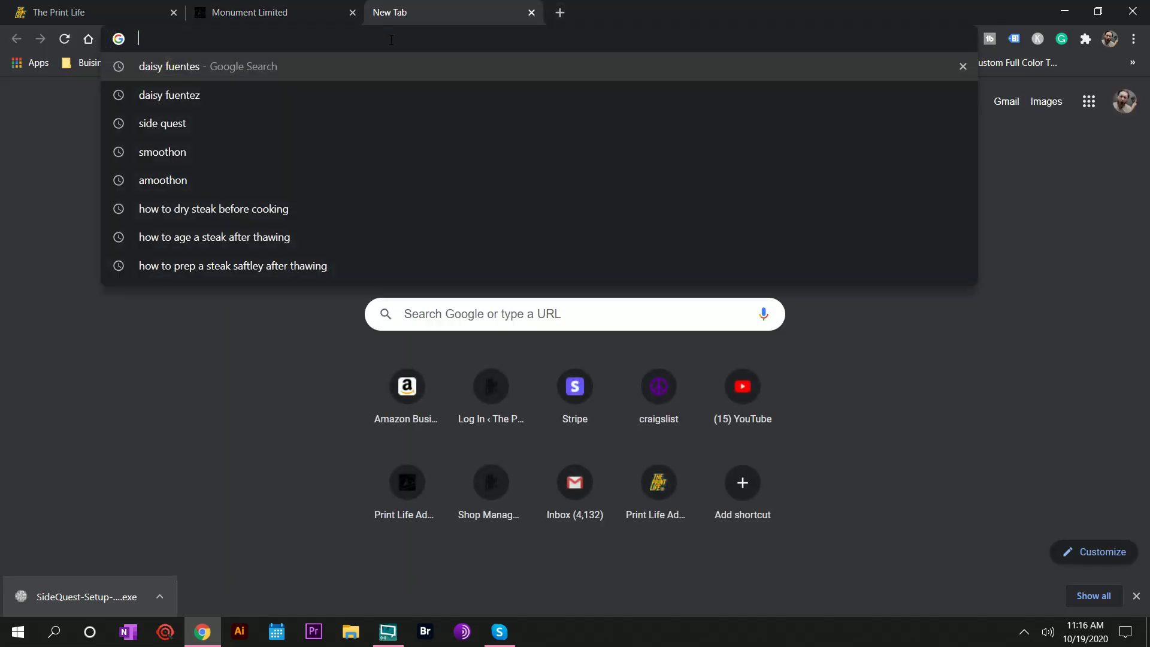
type("sa")
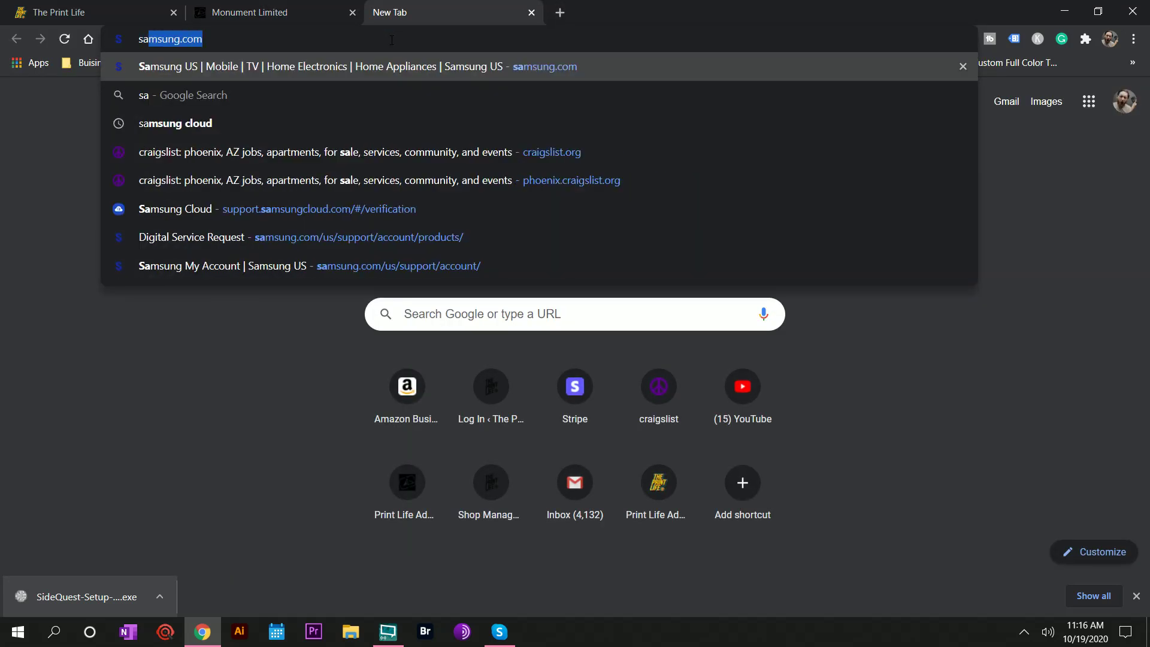
type("nmar")
key("Return")
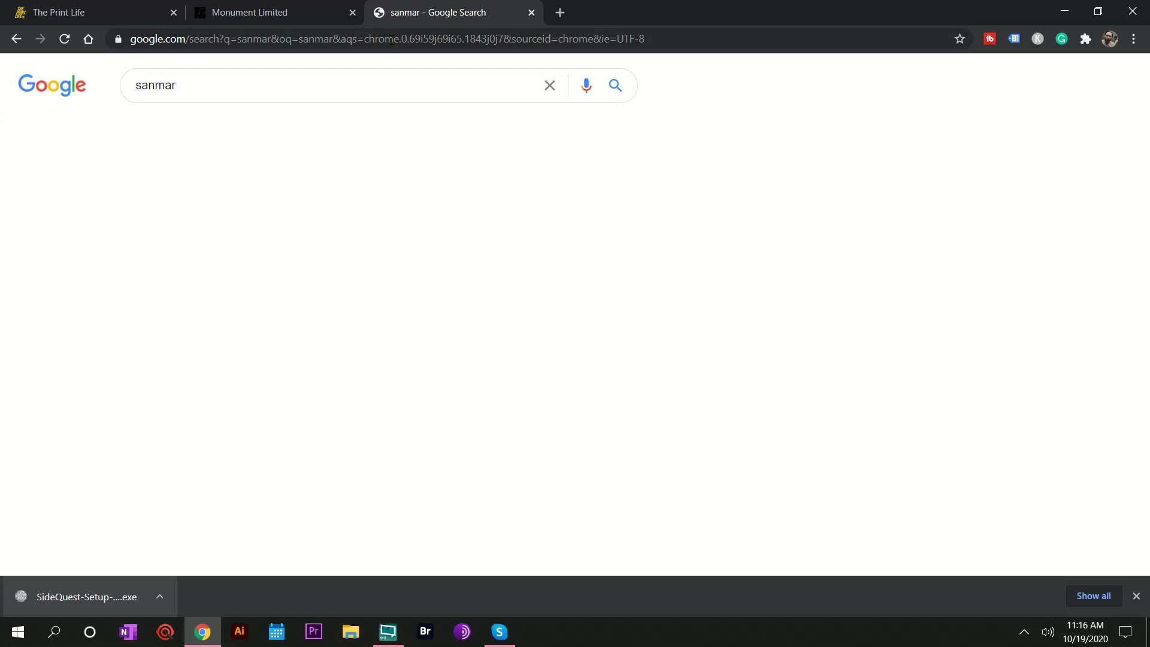
left_click(192, 216)
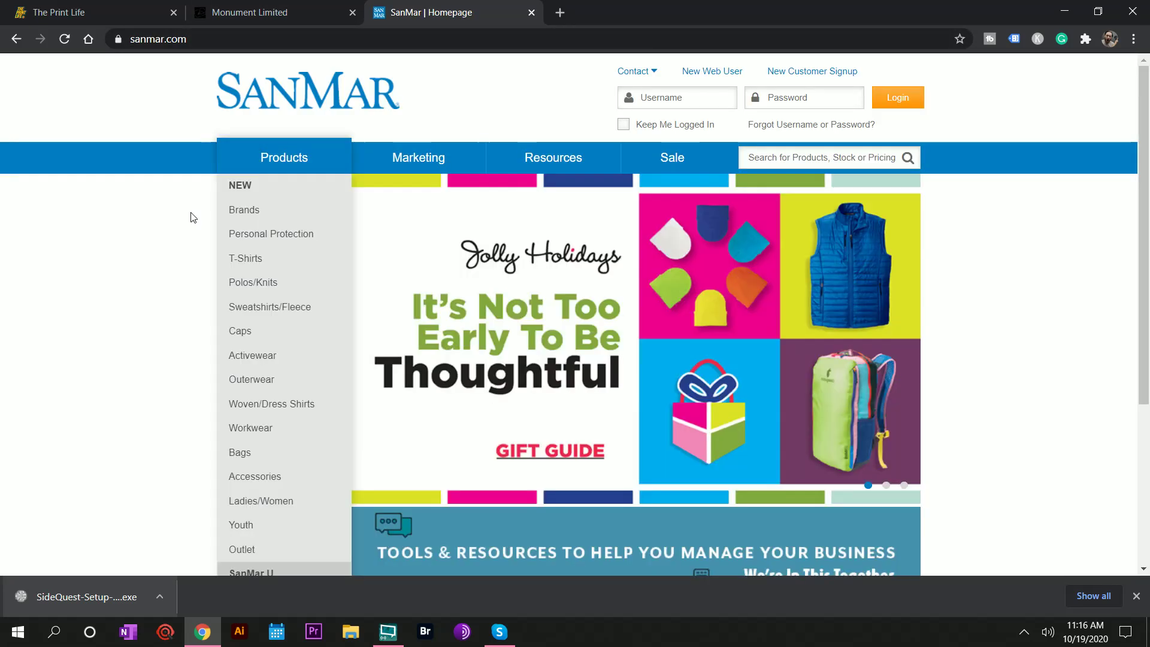
Step: Browse SanMar's T-Shirts category and open the AL2004 Allmade Unisex Tri-Blend Tee in Azure Blue
left_click(258, 266)
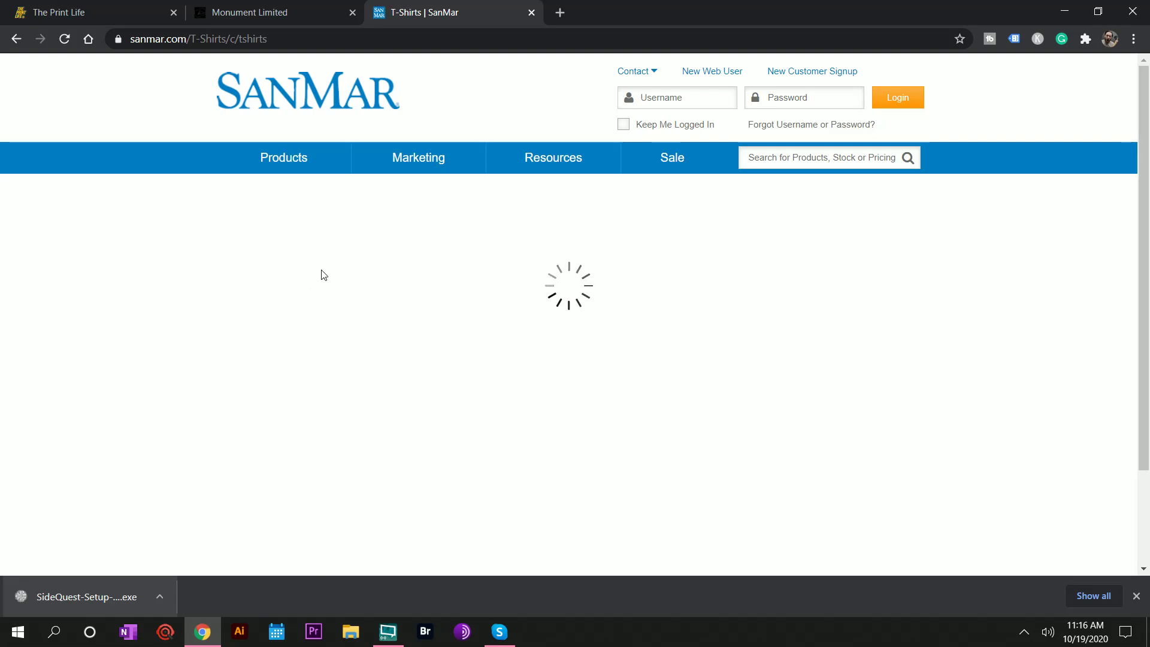
scroll(367, 266, "down", 1)
scroll(367, 264, "down", 5)
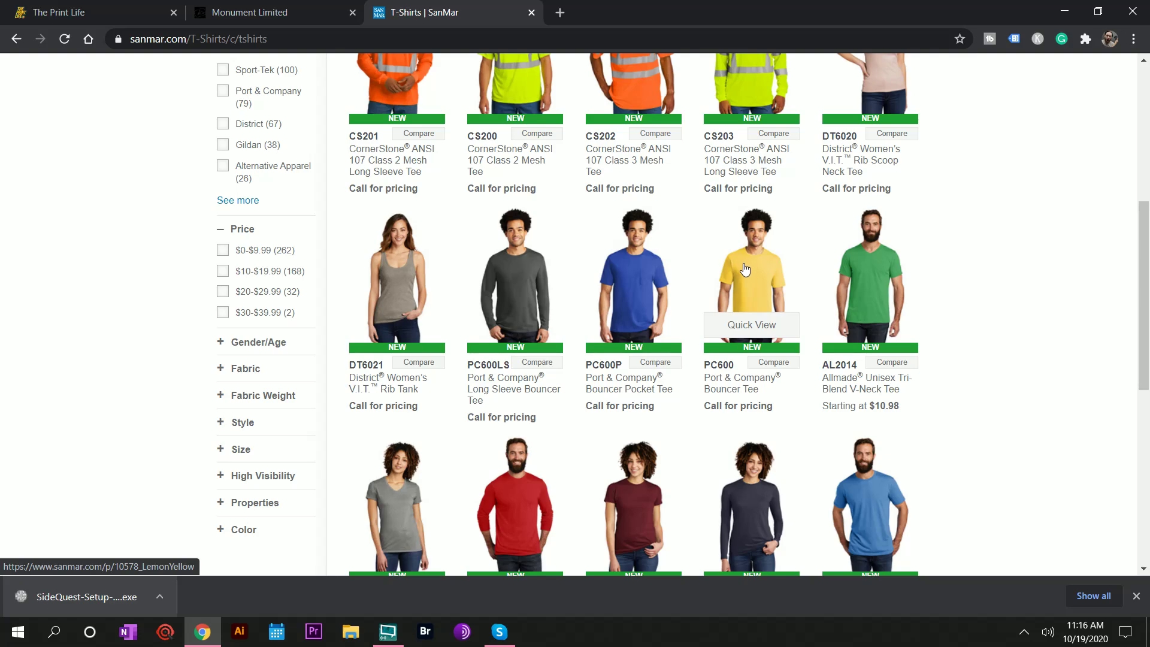
scroll(862, 274, "down", 1)
scroll(862, 274, "down", 2)
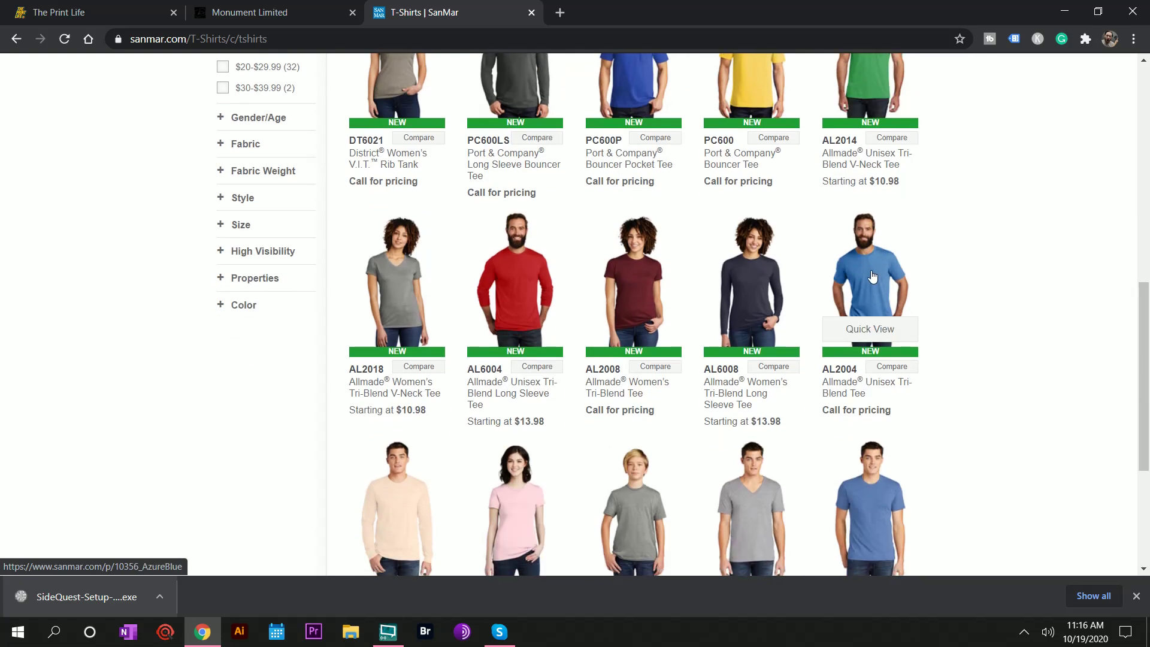
left_click(872, 276)
Step: Examine the tee's model and flat product photos, color options and description
scroll(422, 288, "down", 2)
scroll(423, 288, "up", 3)
scroll(263, 254, "down", 1)
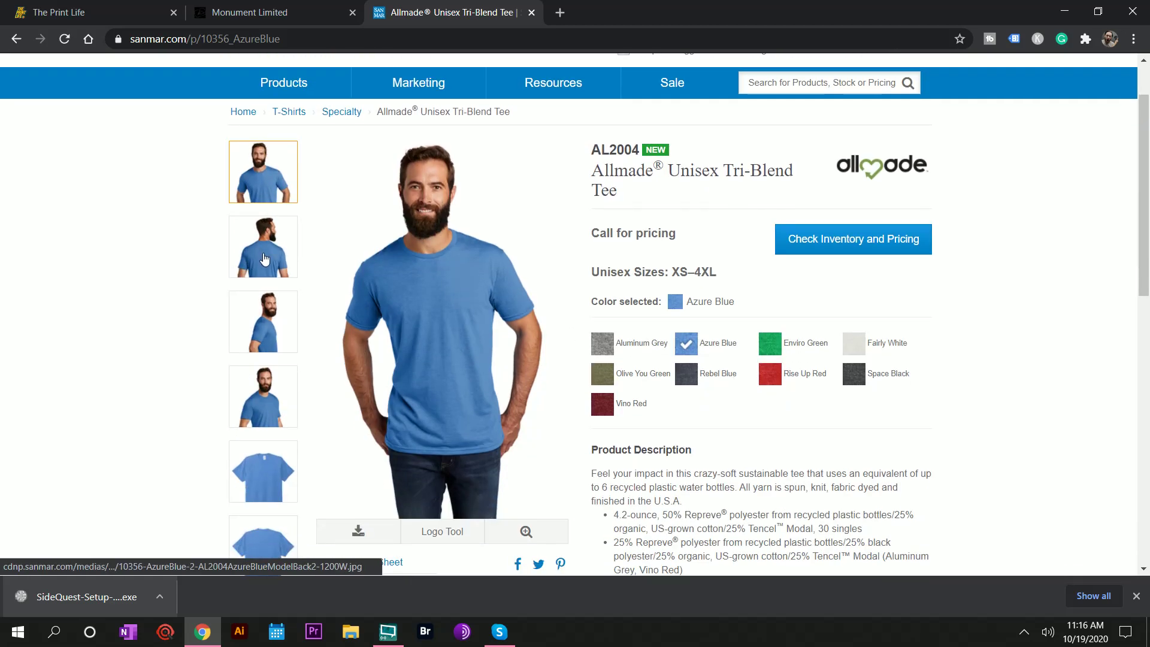
scroll(266, 328, "down", 2)
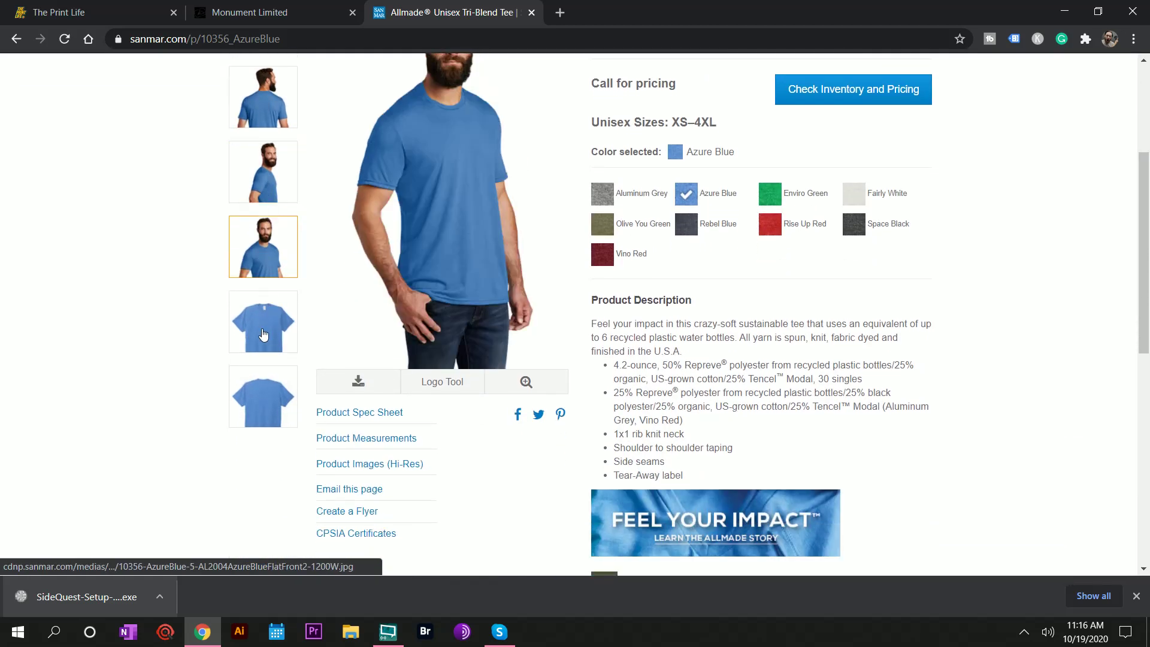
scroll(264, 393, "up", 2)
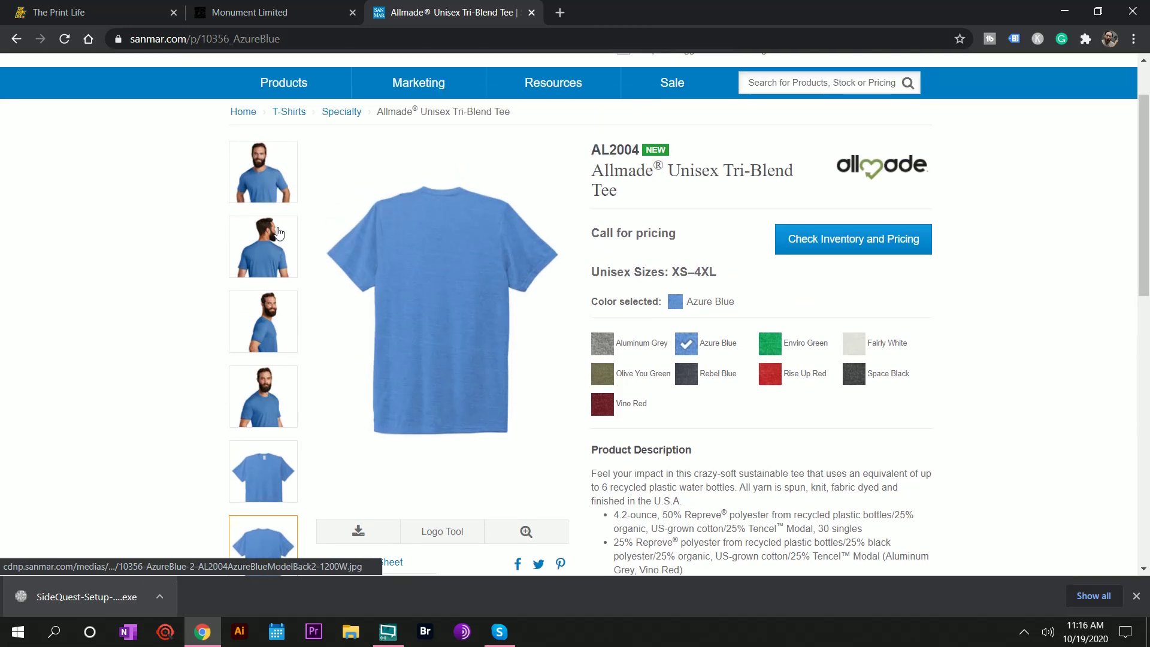
mouse_move(275, 186)
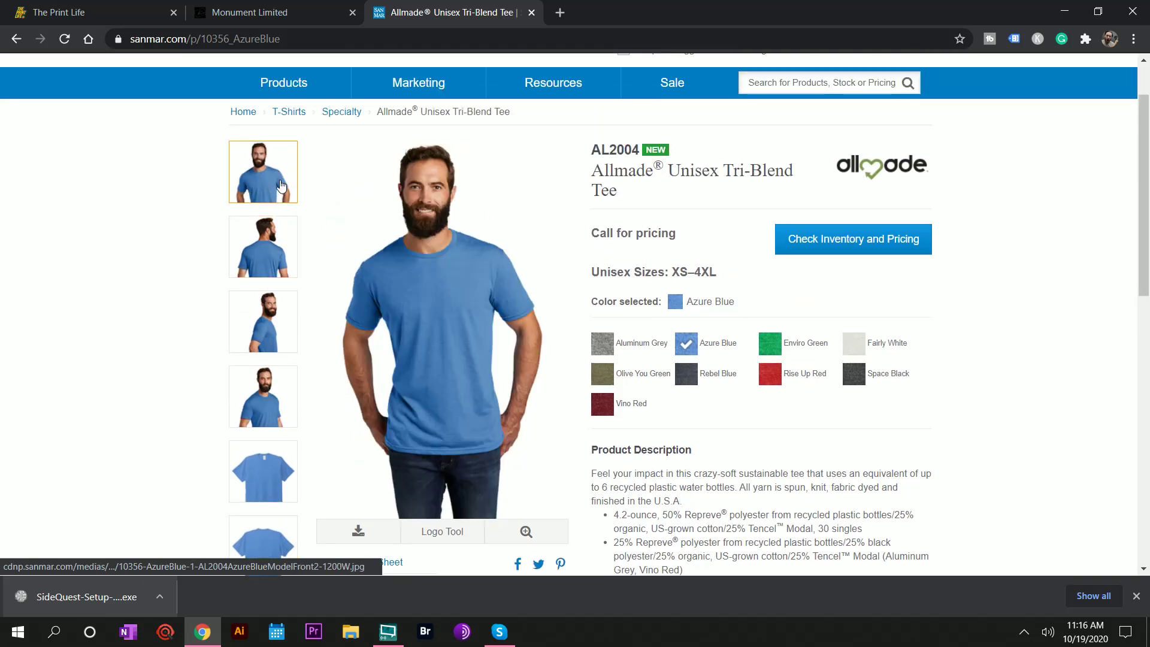
scroll(273, 191, "down", 4)
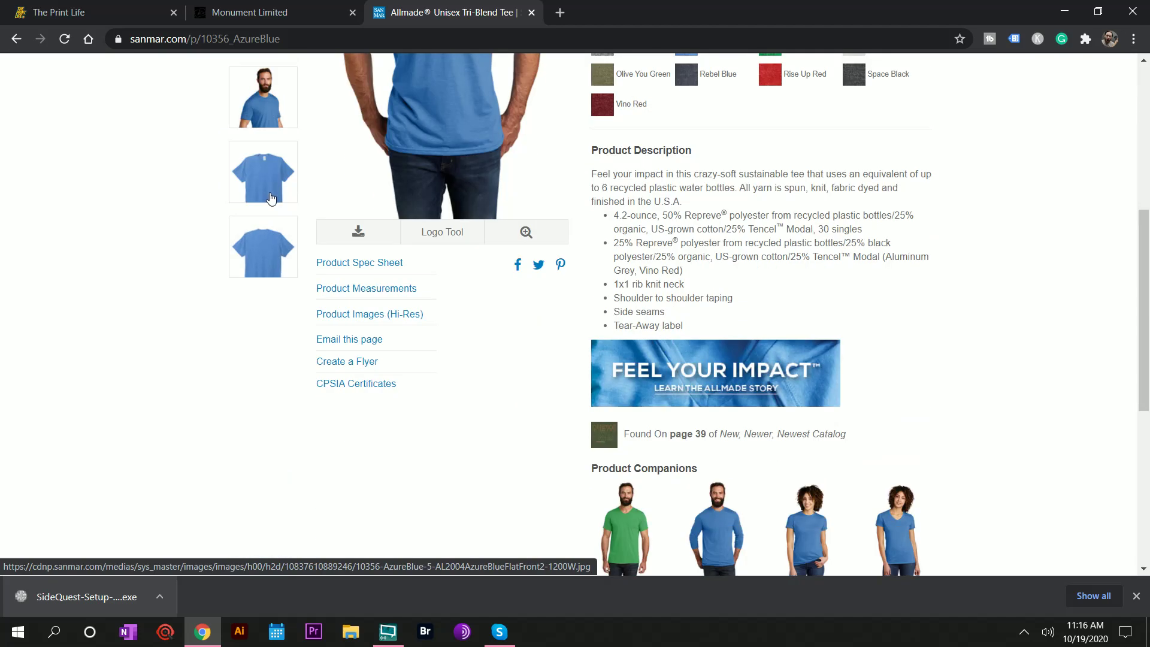
scroll(271, 199, "up", 2)
Step: Switch the tee to Enviro Green and enlarge its front model photo
left_click(777, 204)
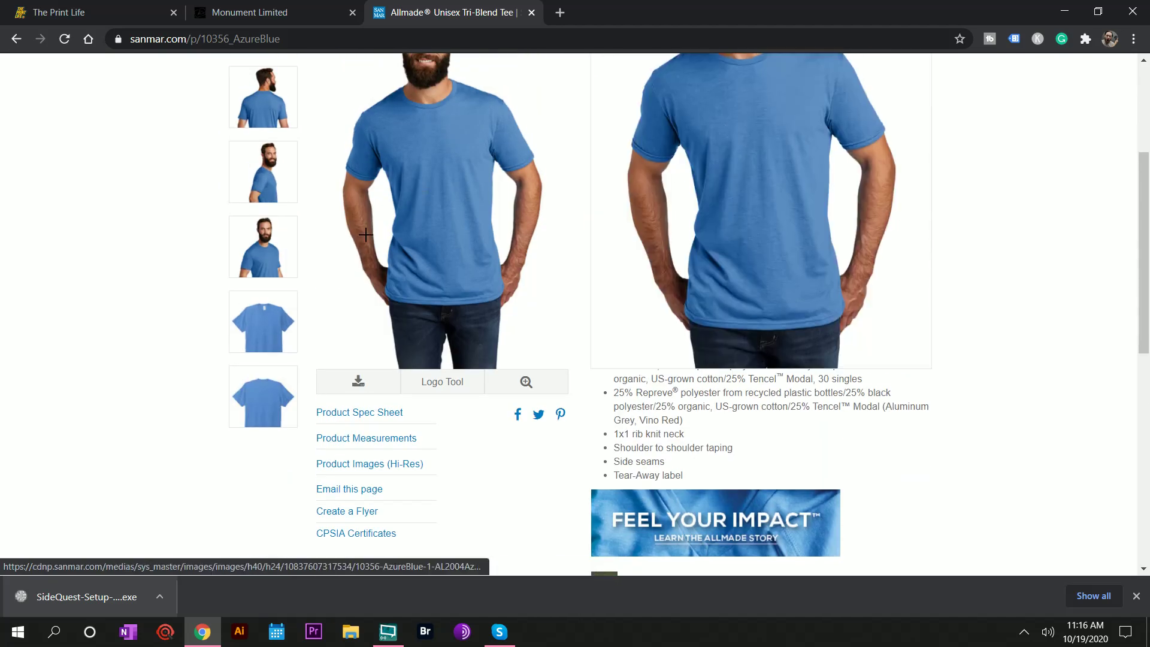
scroll(154, 295, "down", 2)
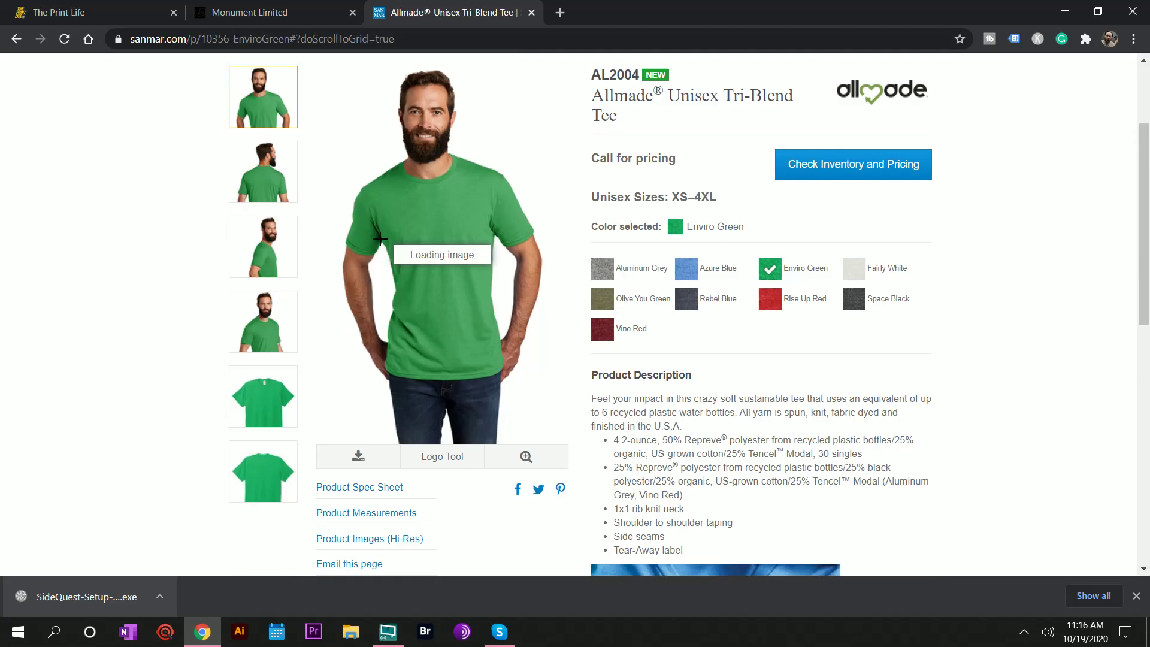
right_click(403, 211)
left_click(382, 210)
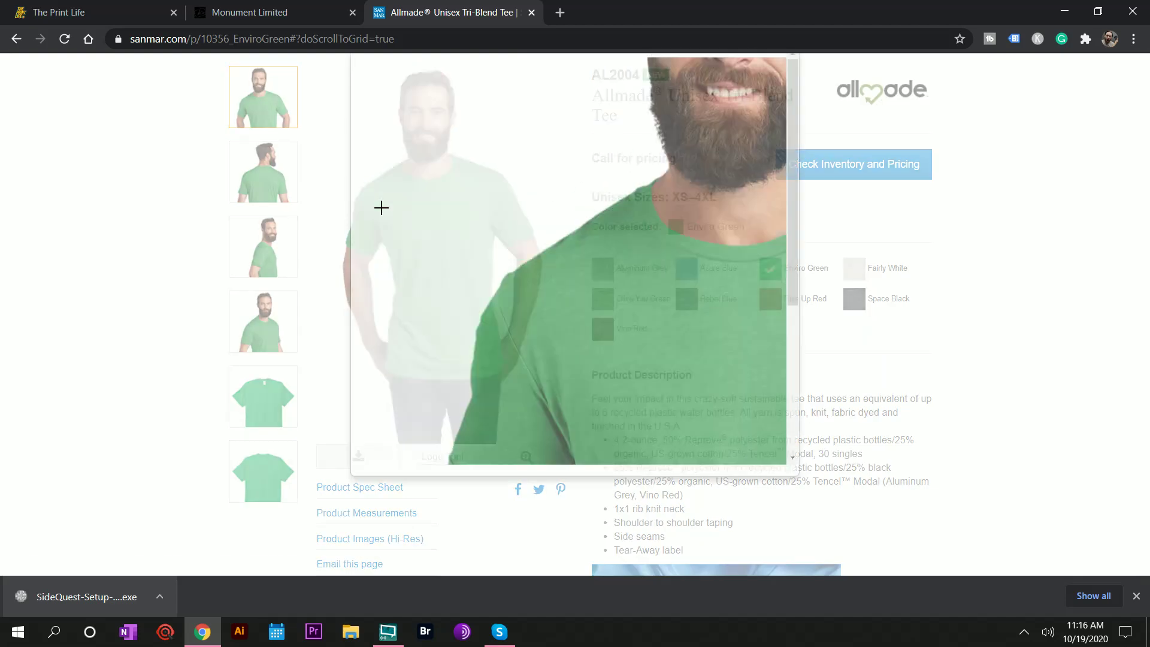
Step: Save the enlarged photo to the Desktop as 10356-EnviroGreen-1-AL2004EnviroGreenModelFront2-1200W.jpg
right_click(601, 243)
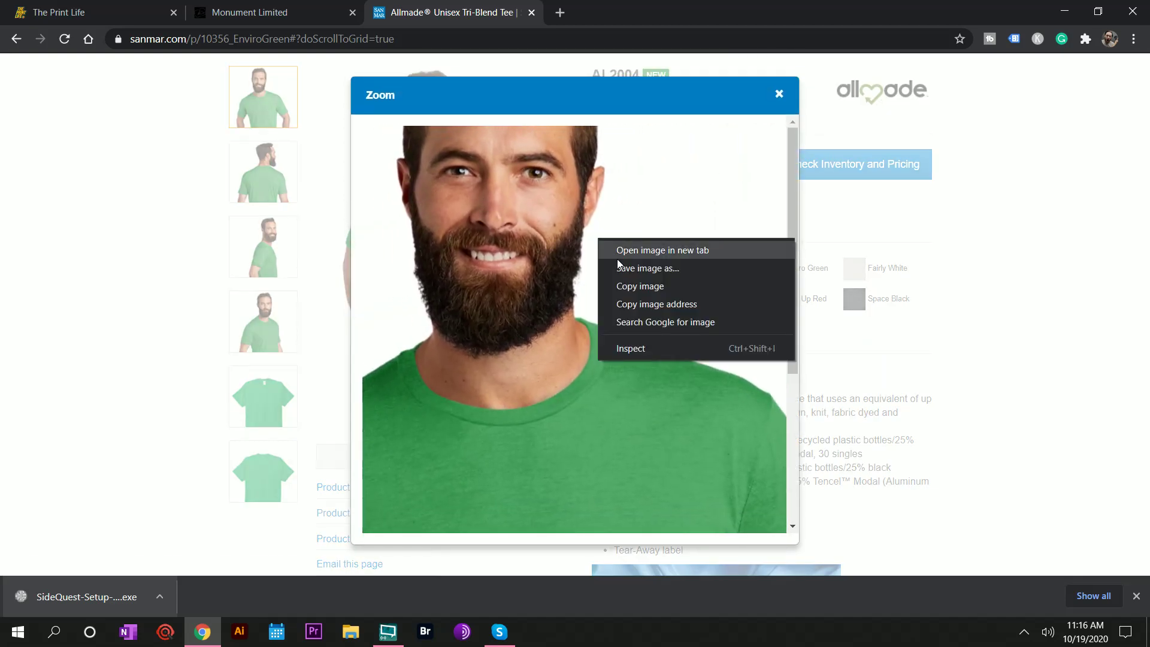
left_click(626, 264)
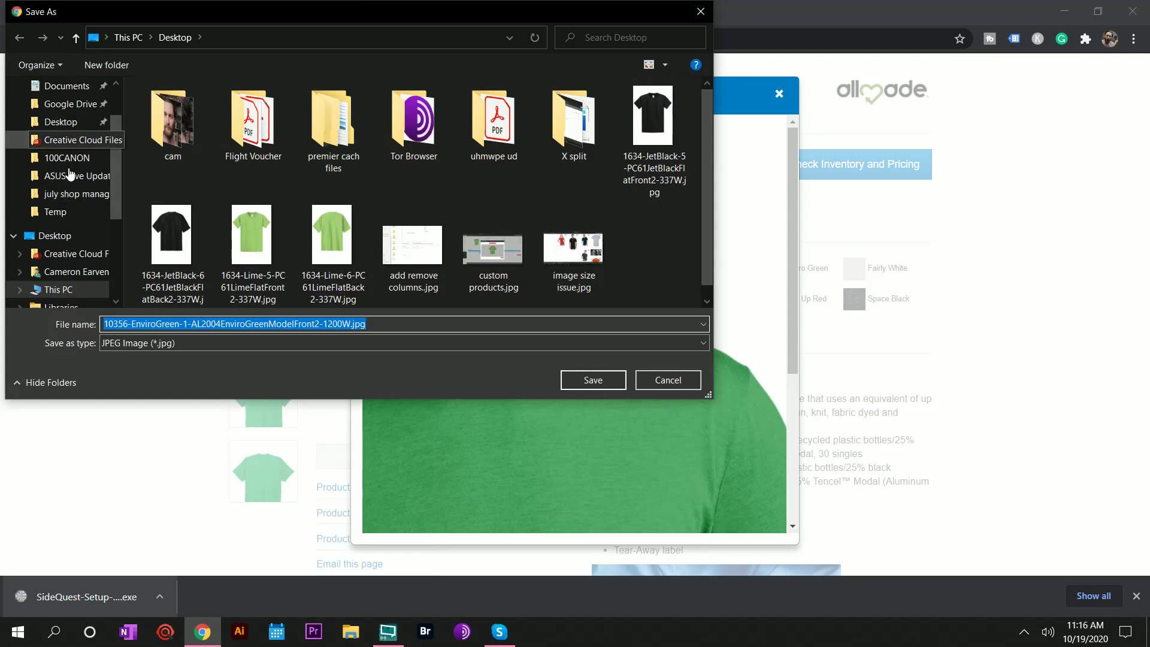
scroll(66, 117, "up", 1)
left_click(71, 112)
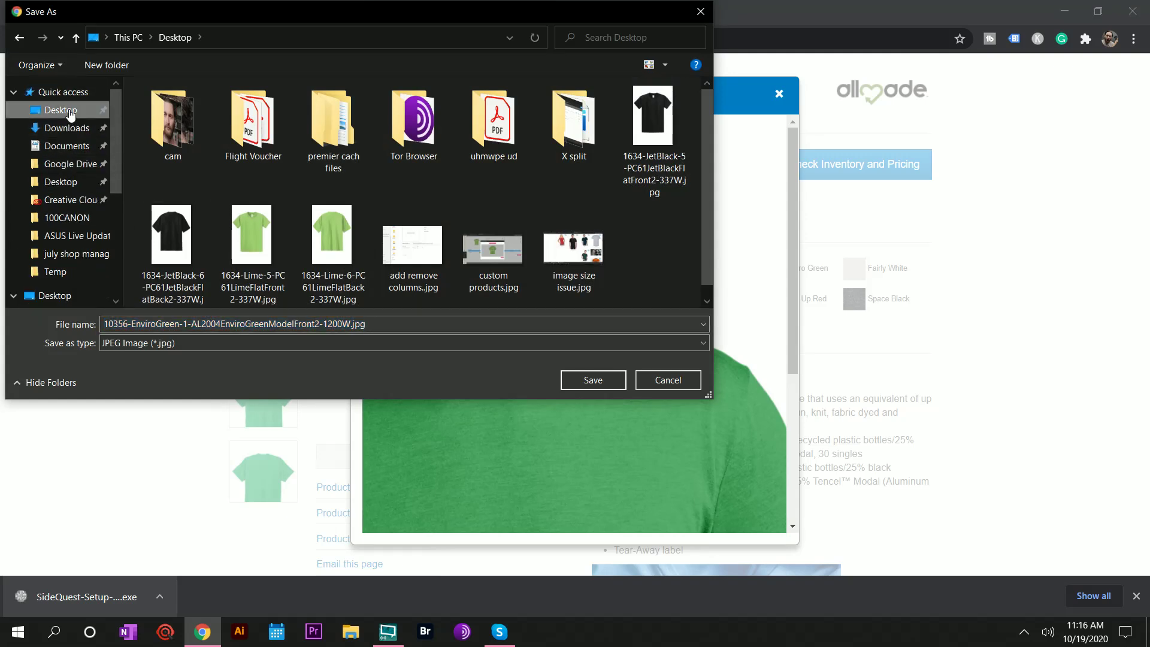
scroll(389, 240, "down", 1)
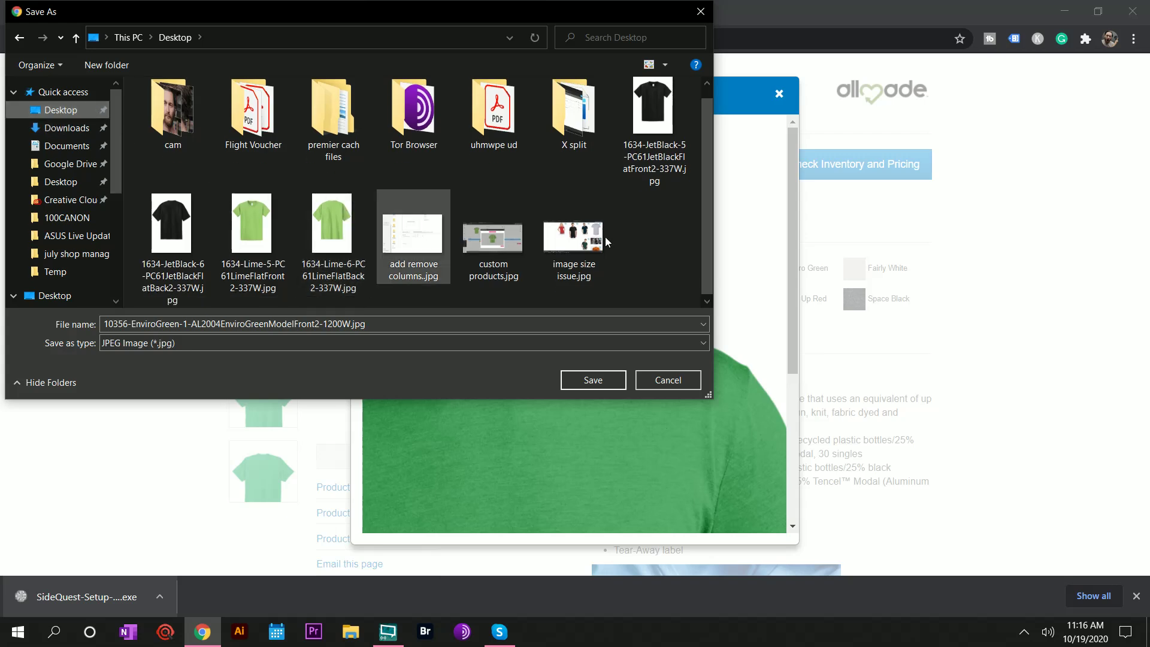
right_click(650, 224)
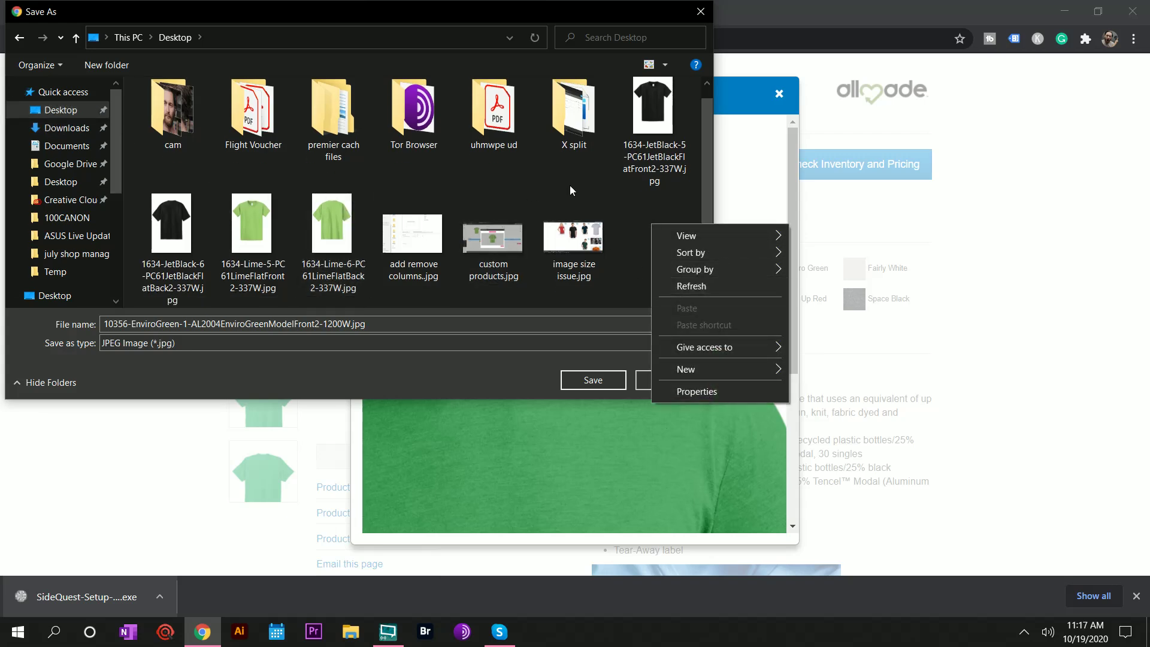
left_click(643, 217)
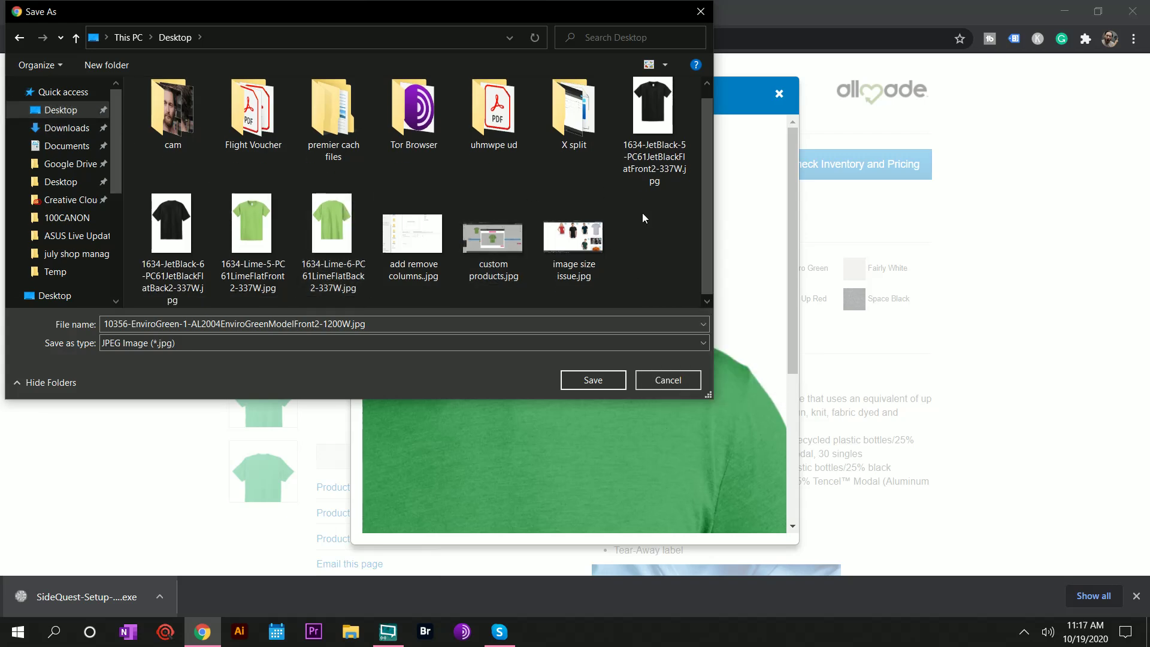
left_click(581, 383)
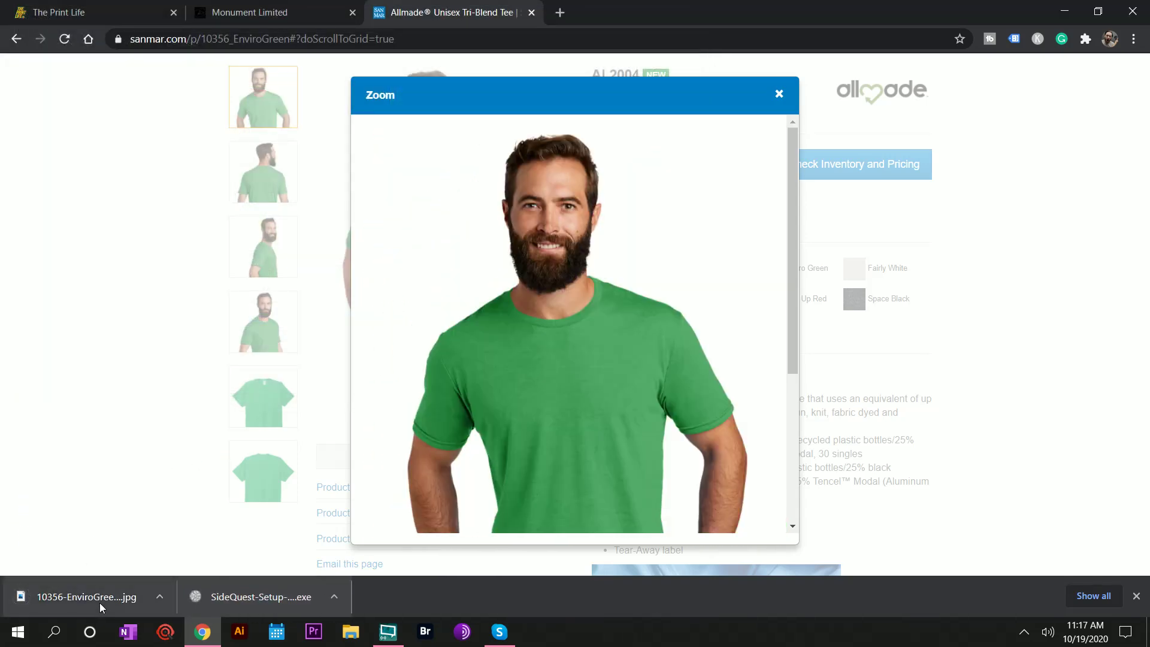
Step: Show the downloaded photo in its folder, check the Desktop files and close the file window
right_click(99, 603)
left_click(142, 569)
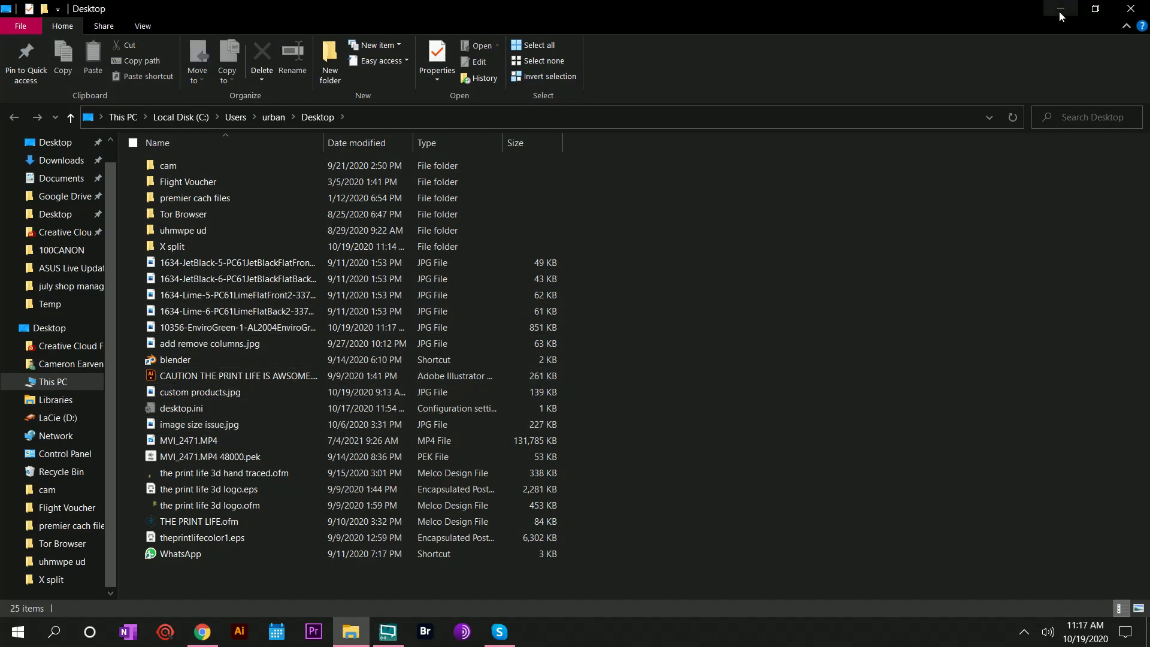
left_click(55, 144)
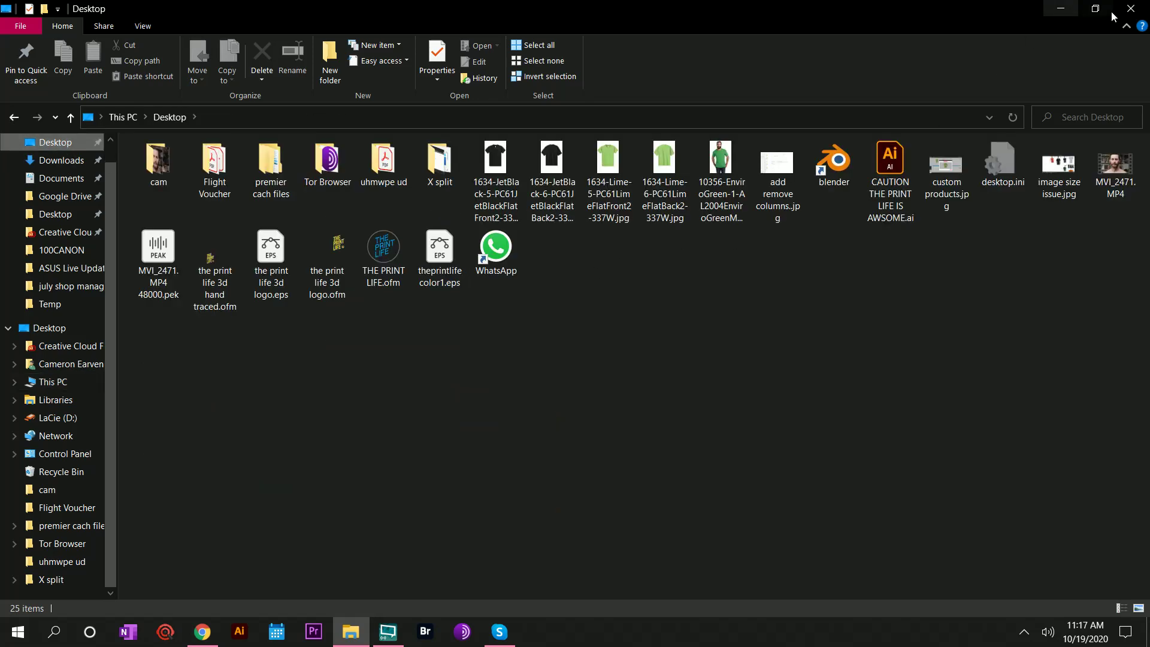
left_click(1131, 9)
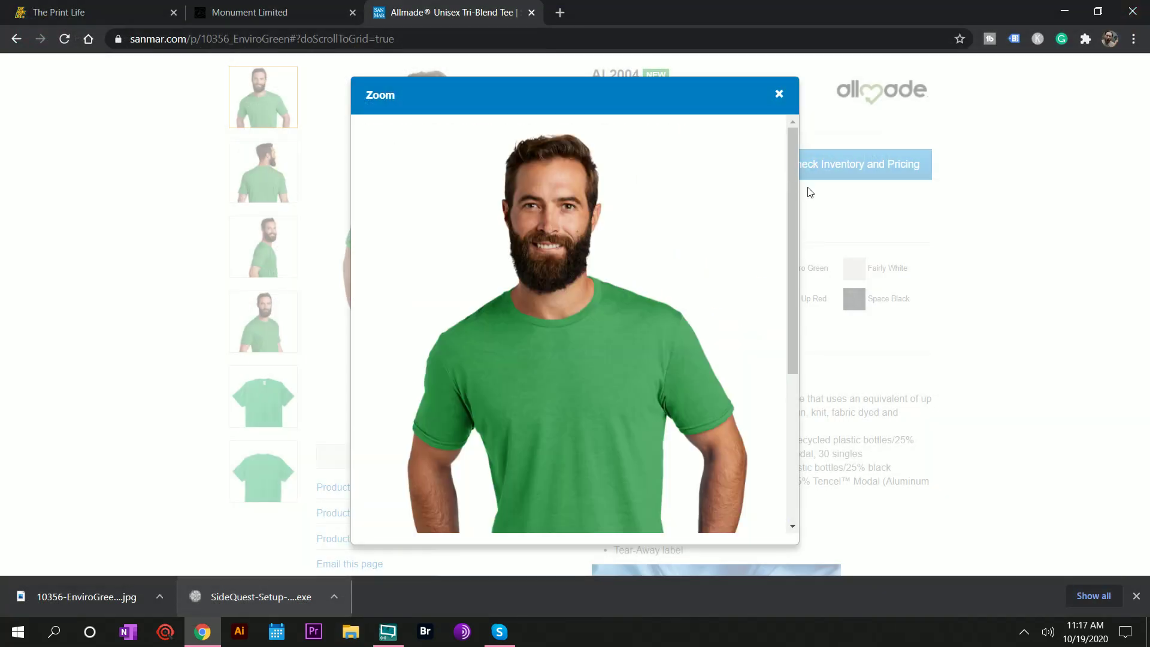
Step: Close the enlarged photo, return to the Monument Limited product form and upload the saved Enviro Green front photo as the product image
left_click(779, 95)
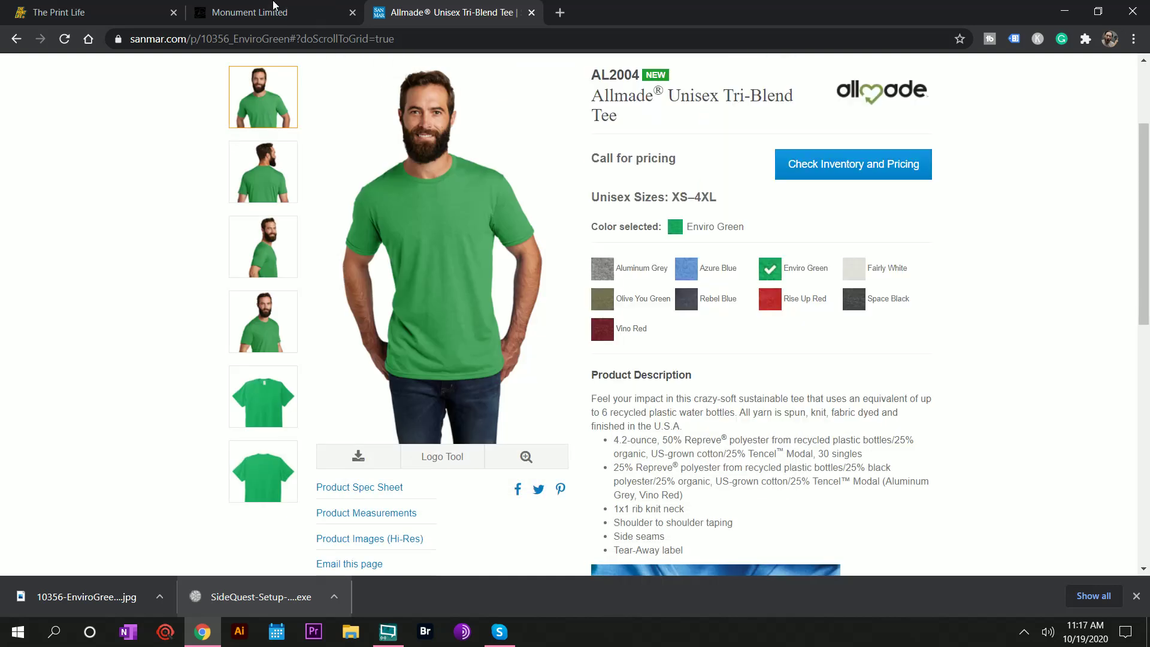
left_click(210, 16)
left_click(139, 16)
left_click(257, 16)
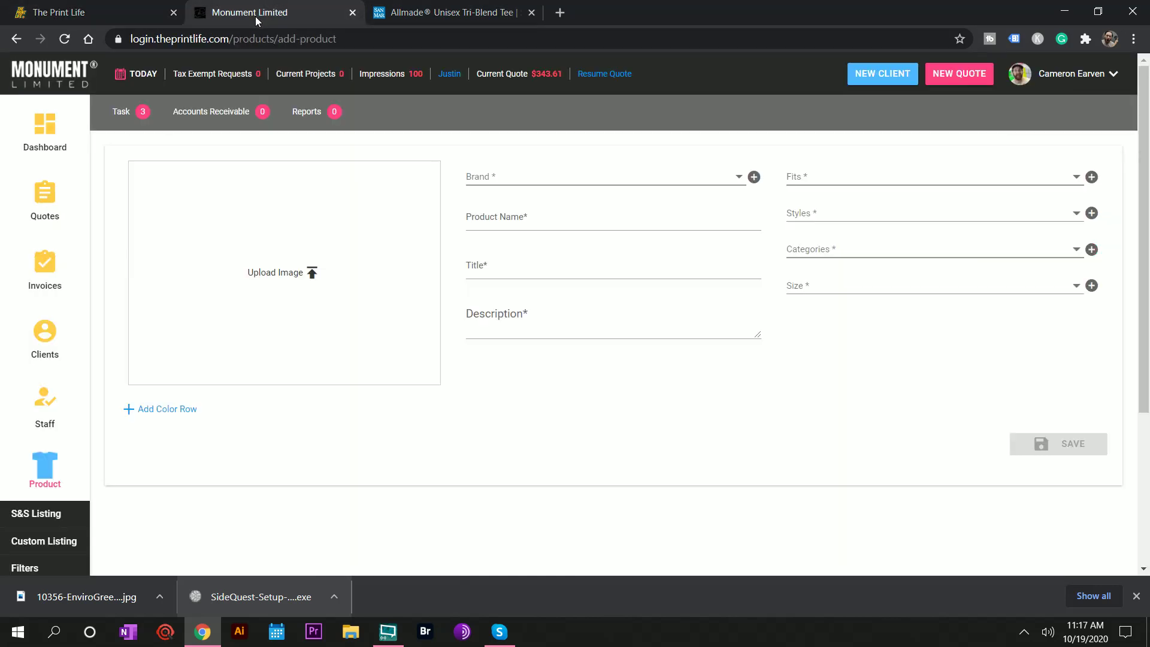
left_click(293, 273)
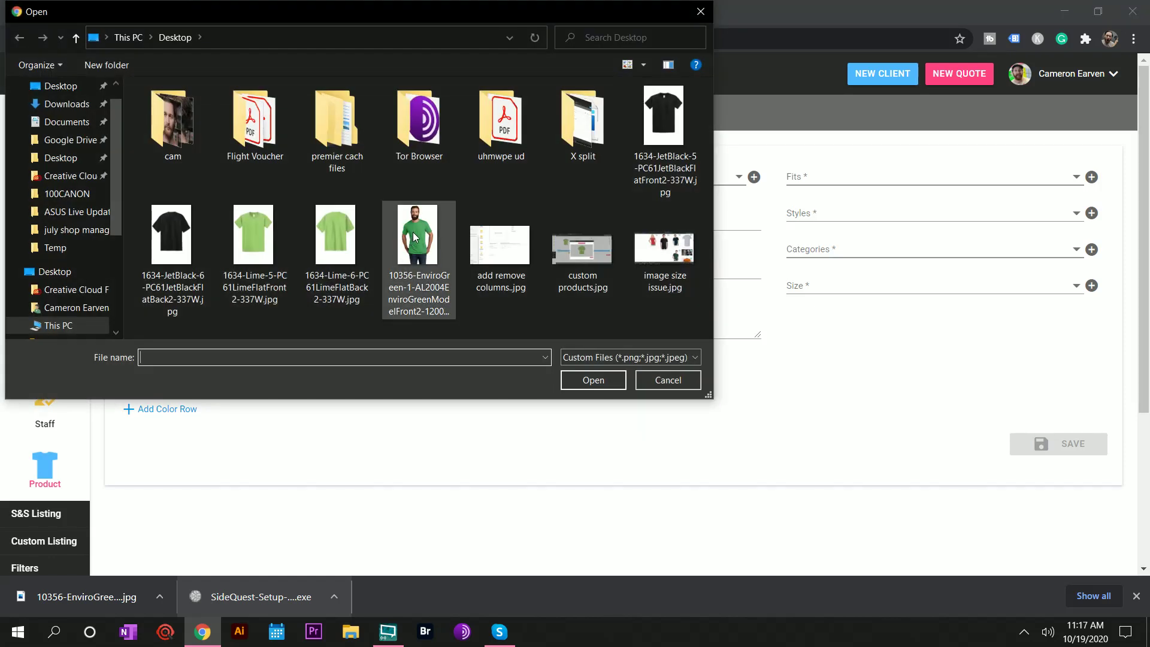
left_click(412, 238)
left_click(603, 381)
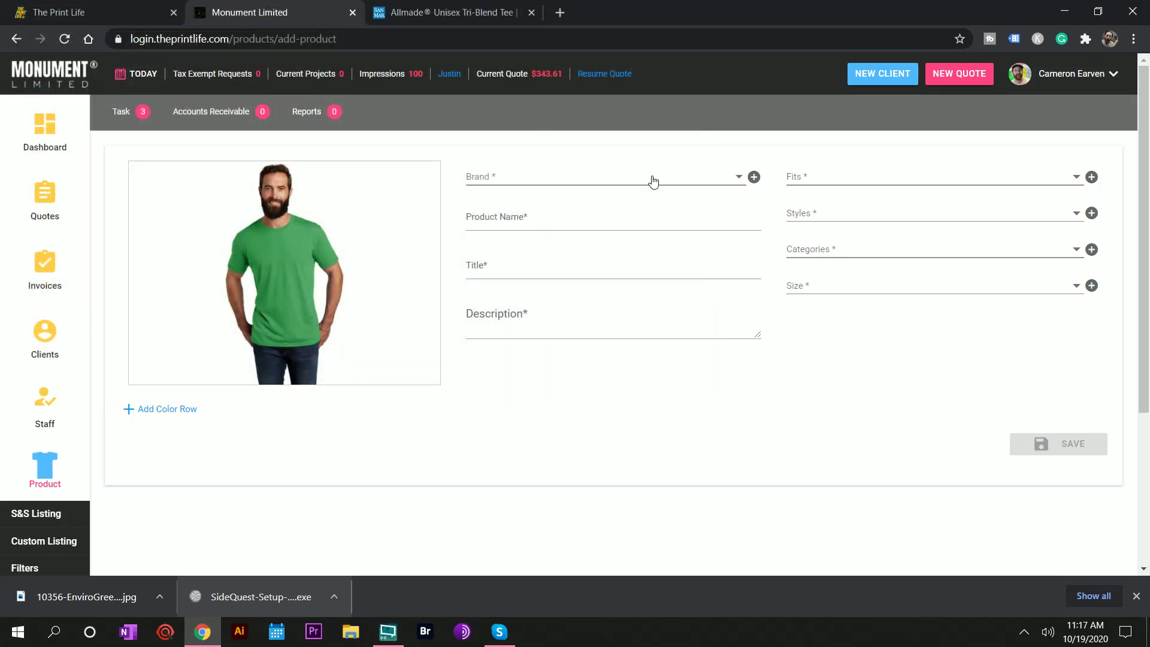
Step: Look through the existing brand options for the product and close the list without choosing one
left_click(653, 182)
scroll(659, 225, "down", 15)
scroll(530, 266, "up", 4)
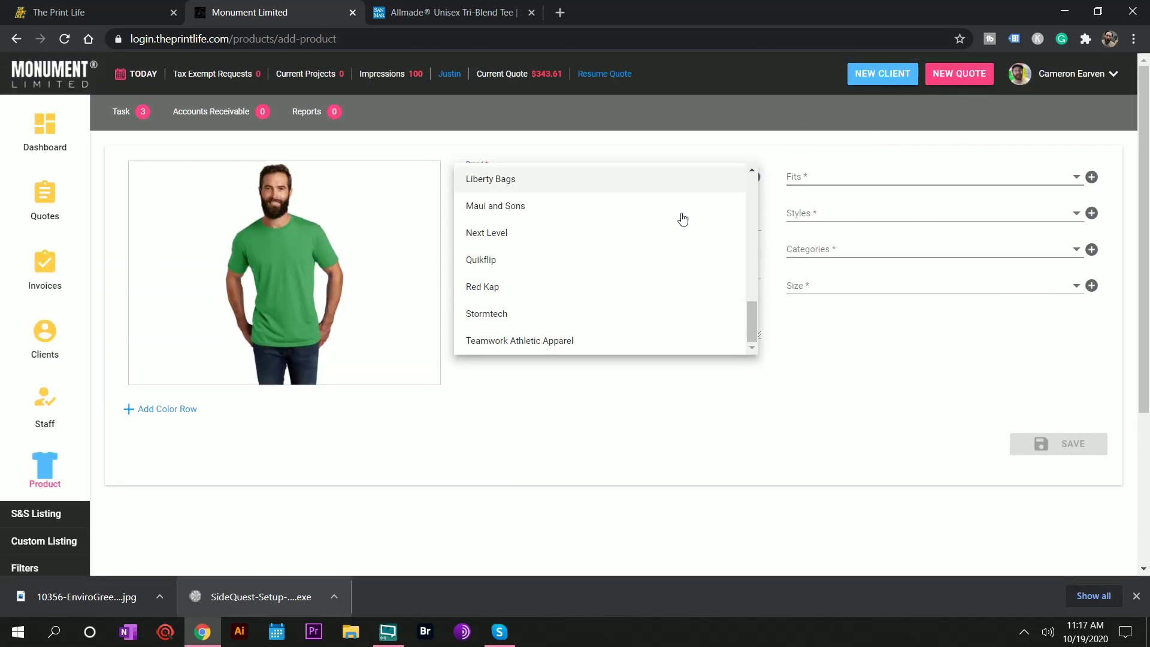
left_click(891, 350)
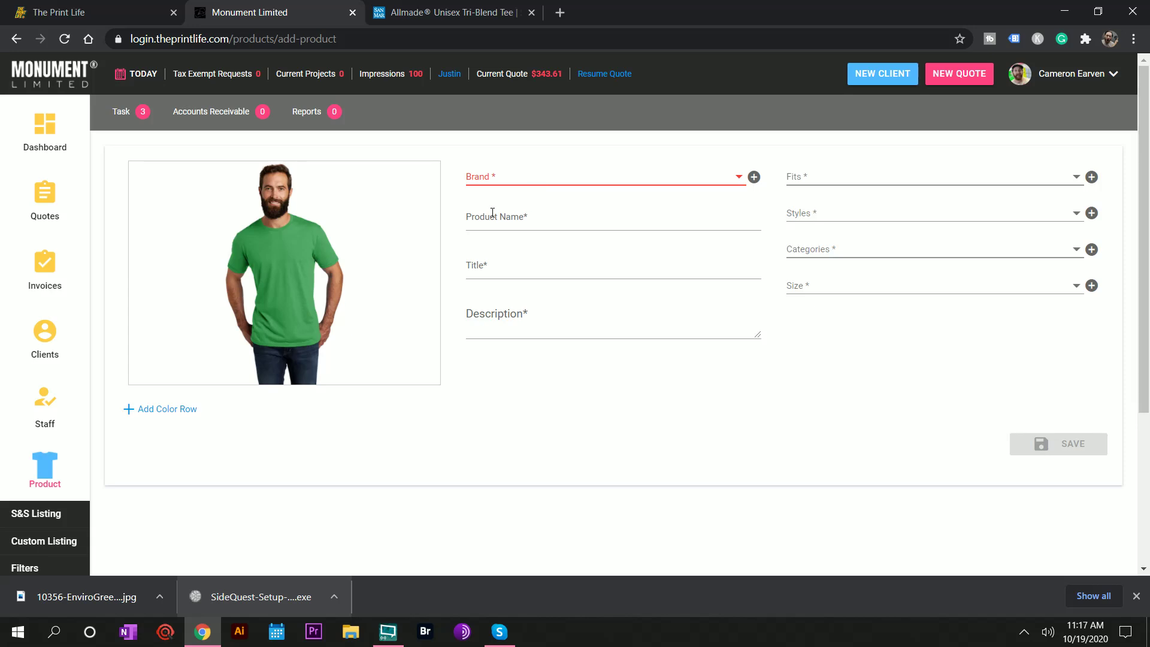
left_click(550, 179)
scroll(584, 259, "down", 3)
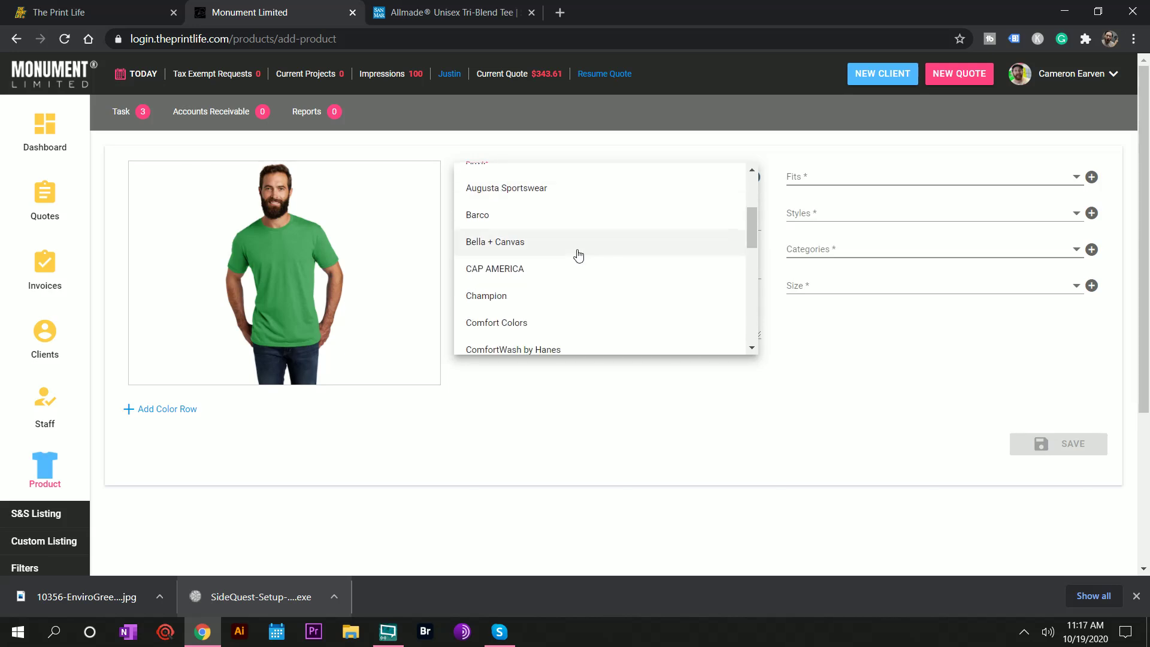
scroll(578, 254, "up", 3)
left_click(643, 398)
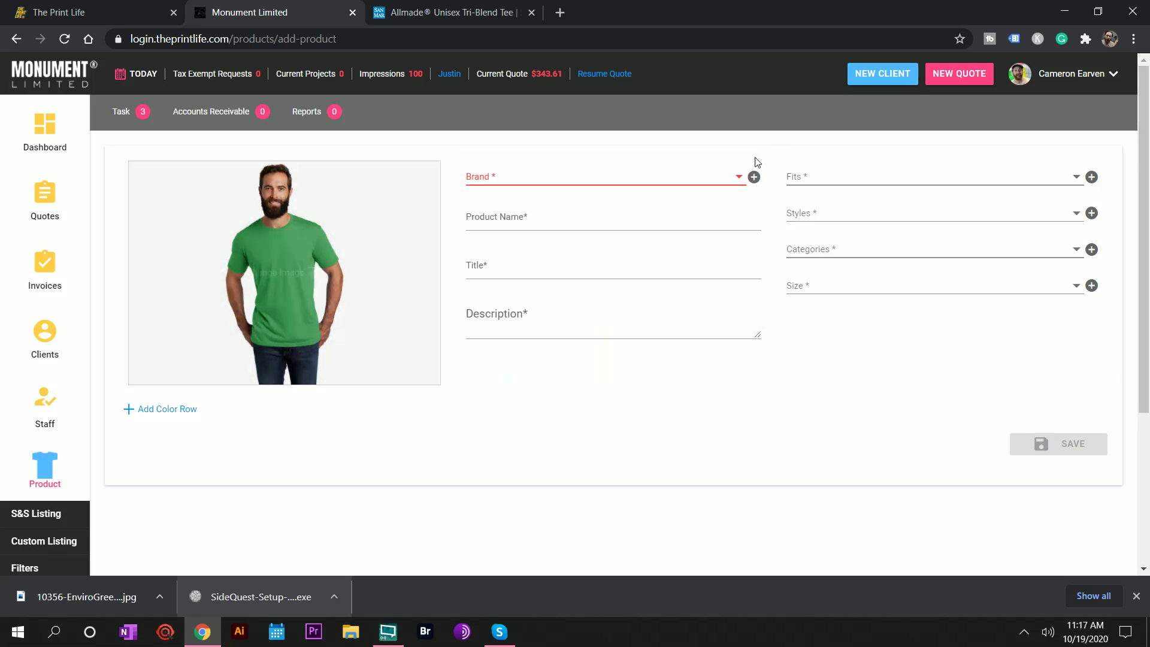
Step: Add a new brand named C Port & Co without a logo image and save it
left_click(754, 177)
left_click(397, 295)
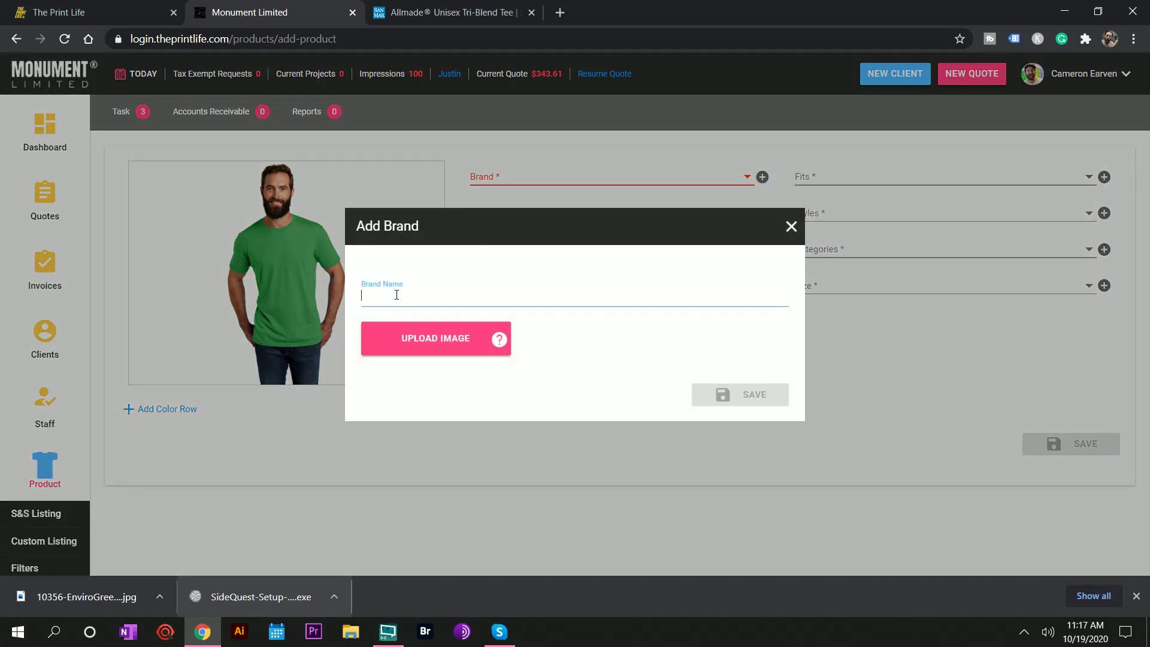
type("C Port & Co")
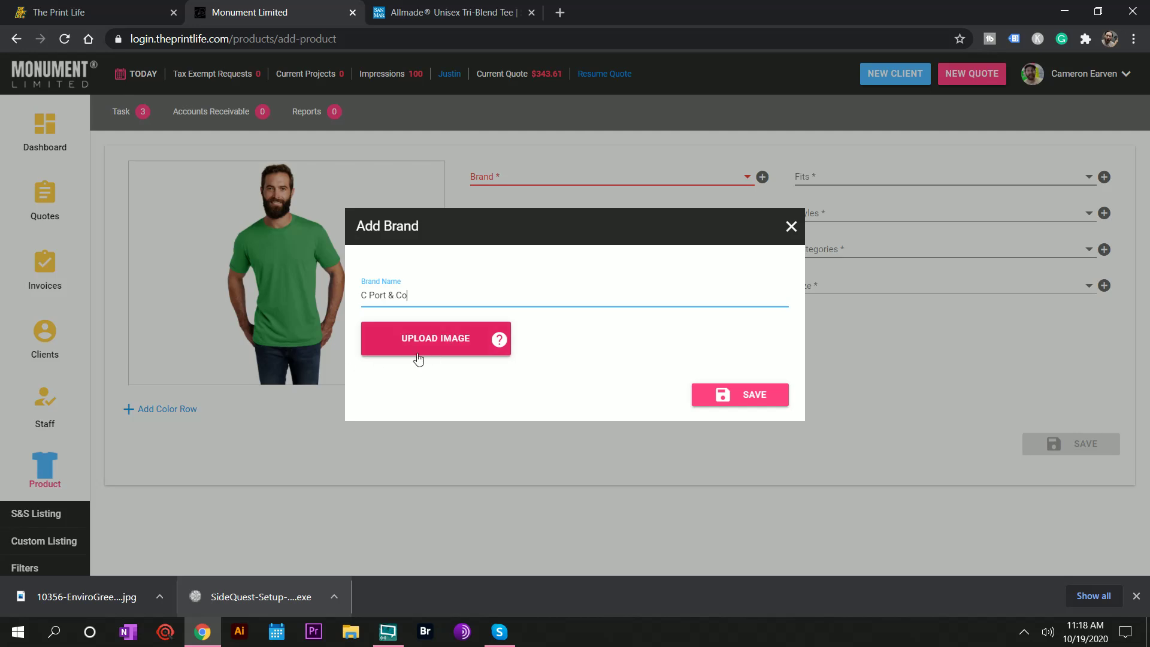
left_click(729, 396)
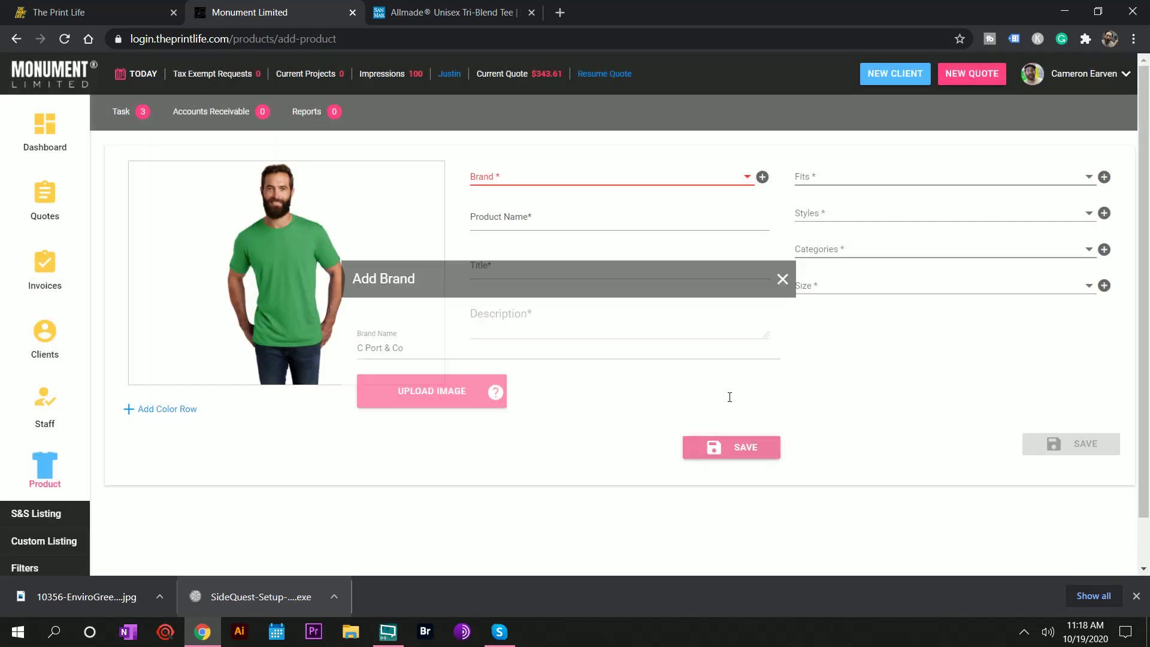
Step: Choose C Port & Co as the product's brand
left_click(680, 179)
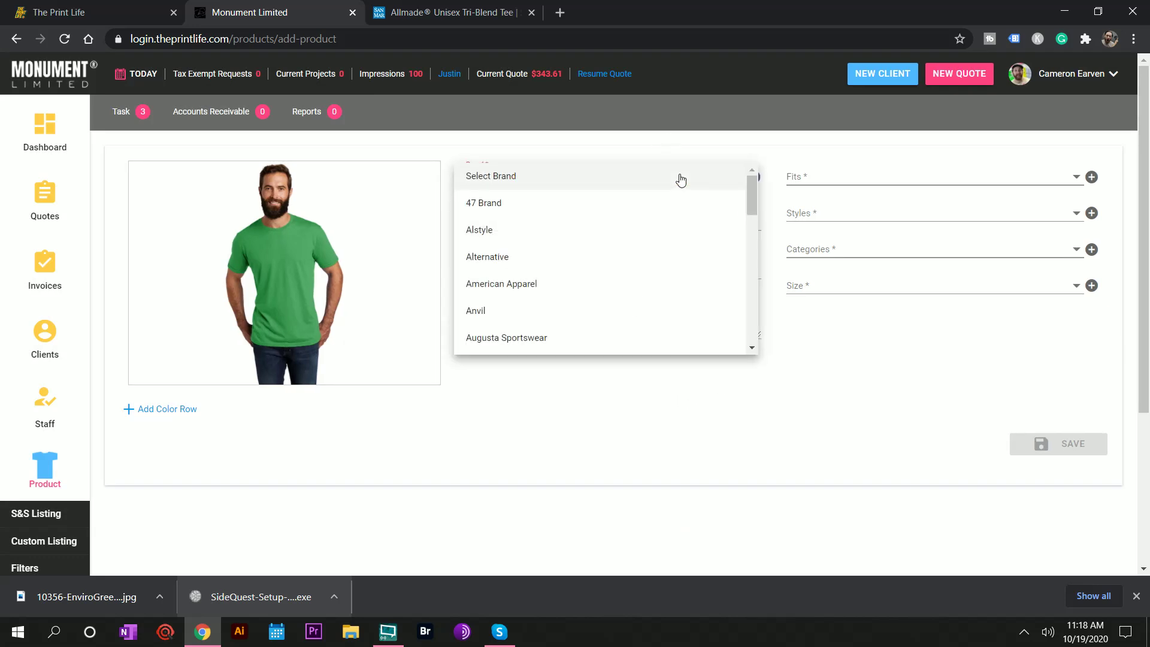
scroll(626, 228, "down", 1)
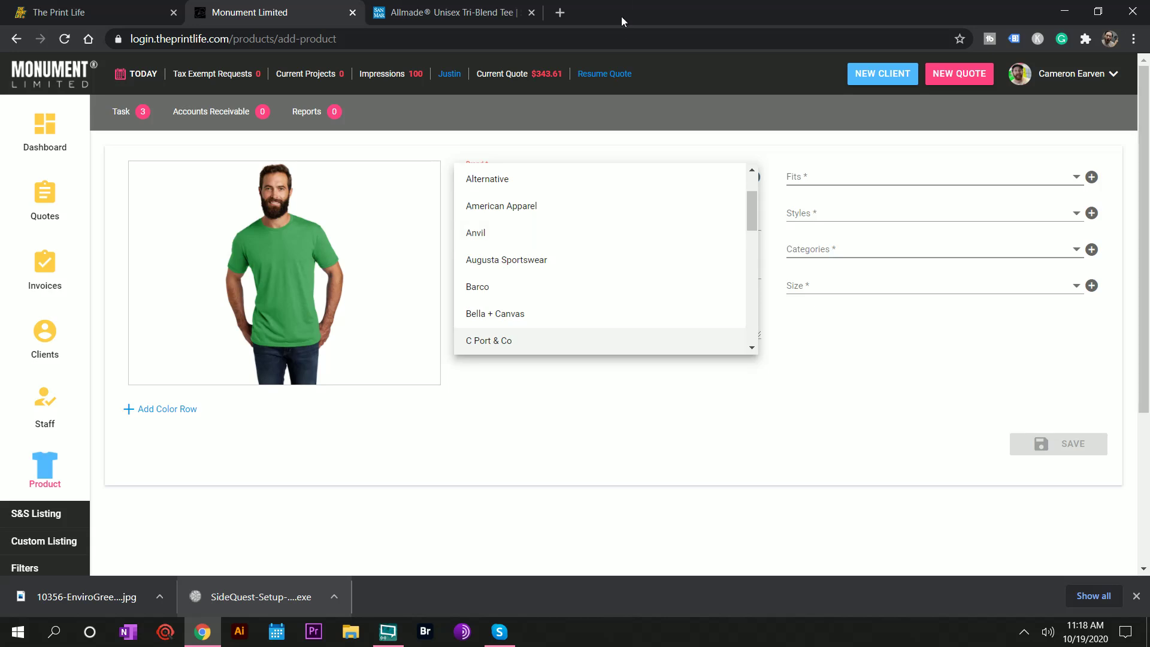
left_click(496, 342)
Step: Check the style number on the SanMar page, then enter Al2004 as the product name and Unisex TriBlend as the title
left_click(549, 213)
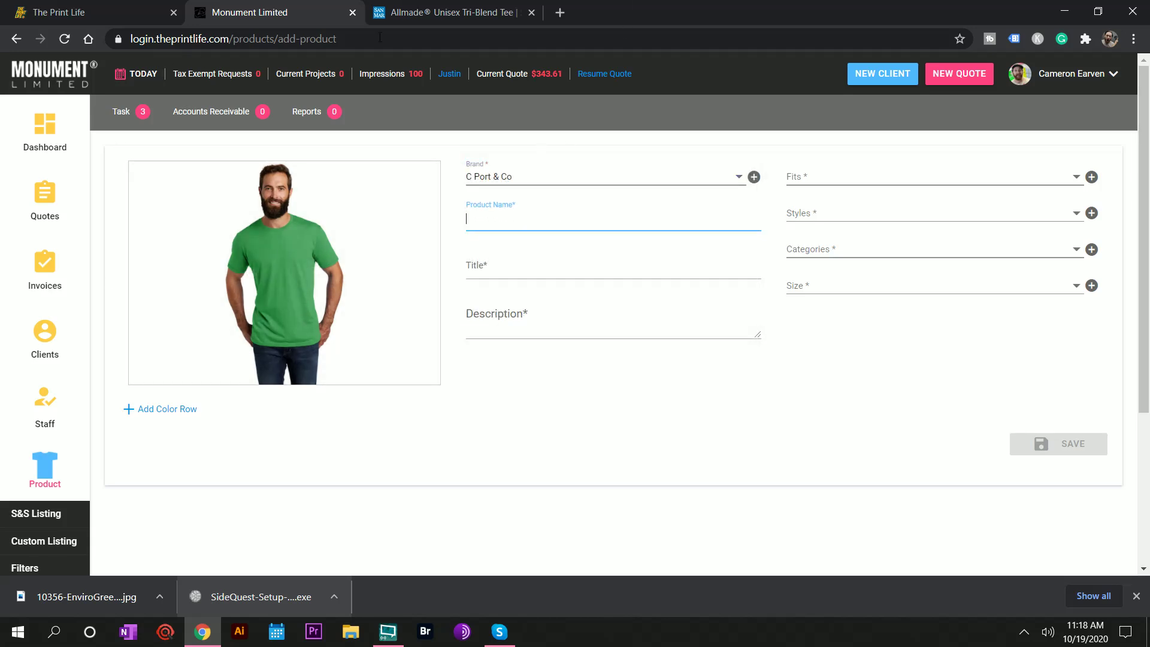
left_click(448, 13)
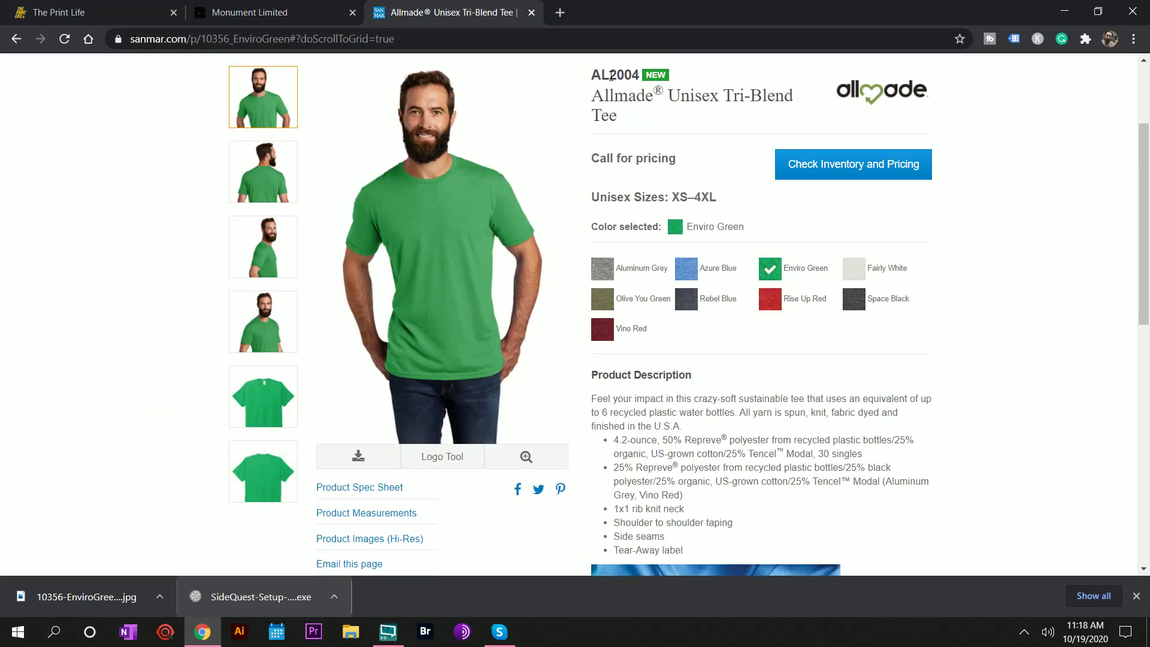
left_click(272, 15)
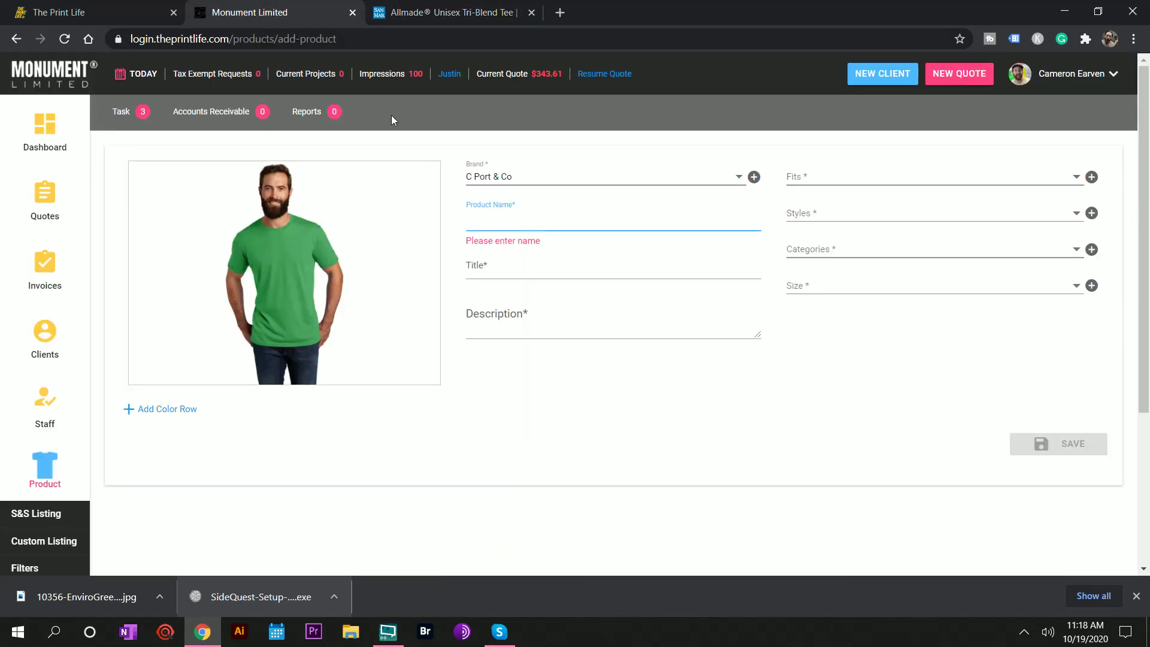
type("Al2004")
left_click(488, 263)
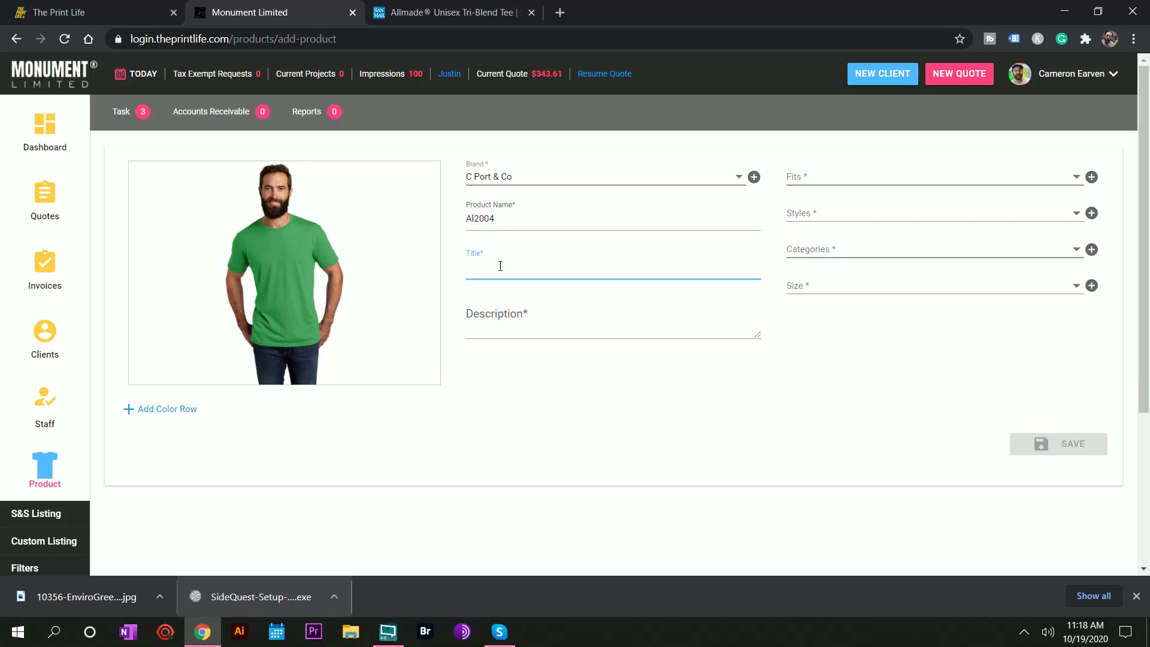
type("Unisex TriBlend")
Step: Copy the full product description of the Allmade Unisex Tri-Blend Tee from the SanMar page, through the Tear-Away label bullet
left_click(520, 332)
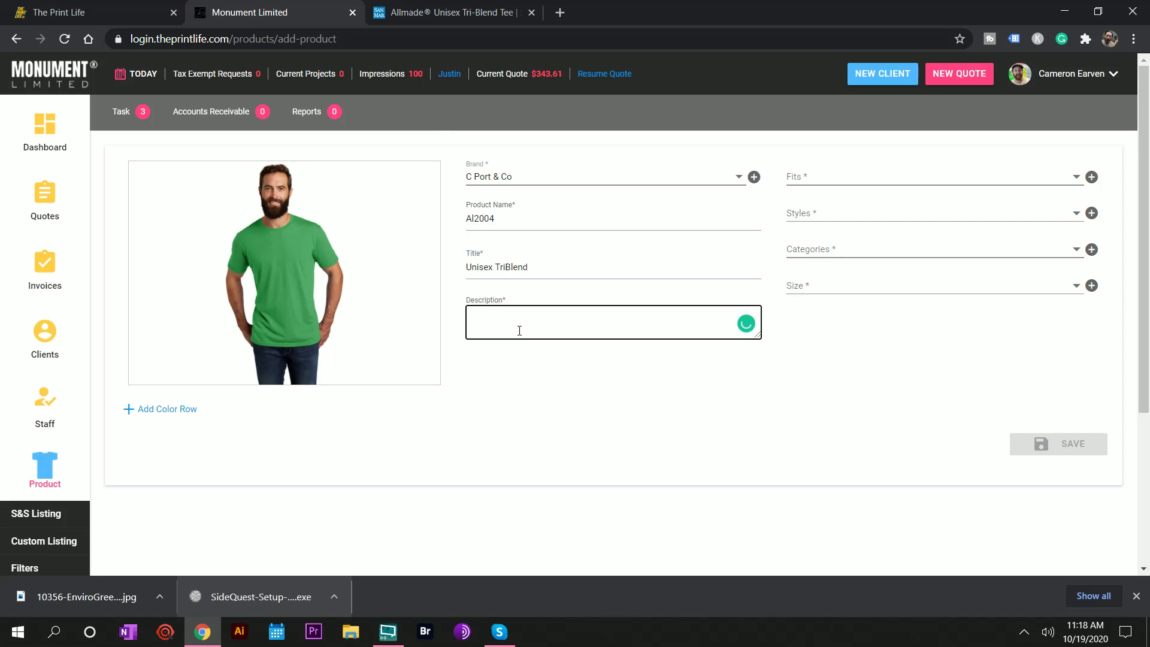
left_click(456, 15)
scroll(661, 476, "down", 2)
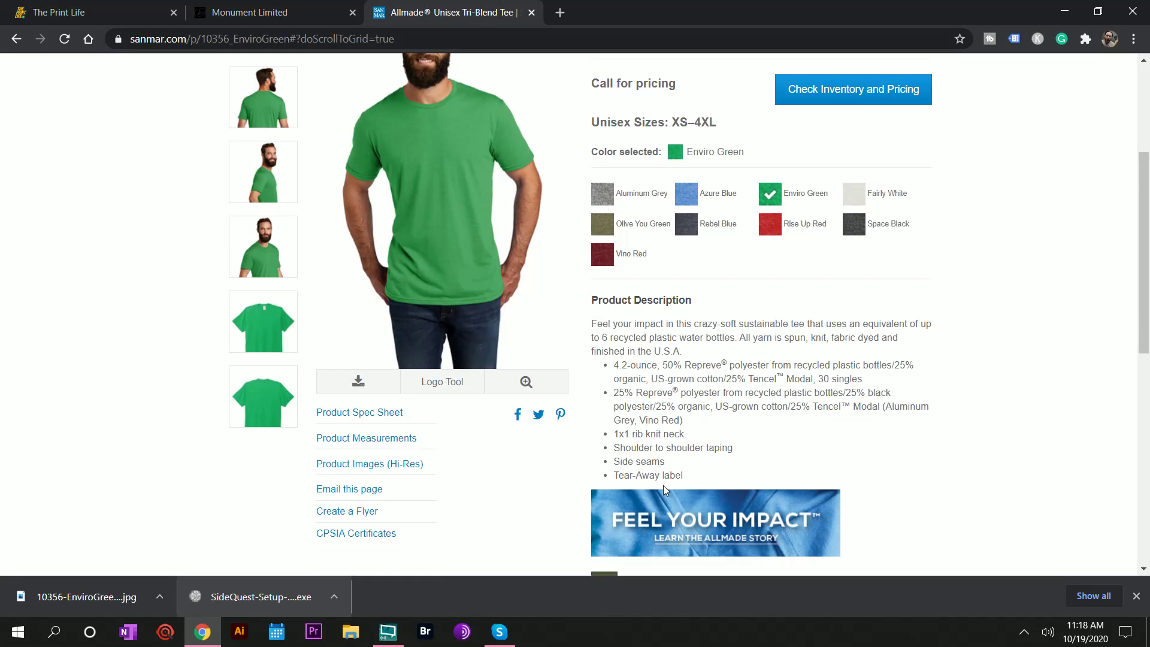
left_click_drag(695, 480, 589, 314)
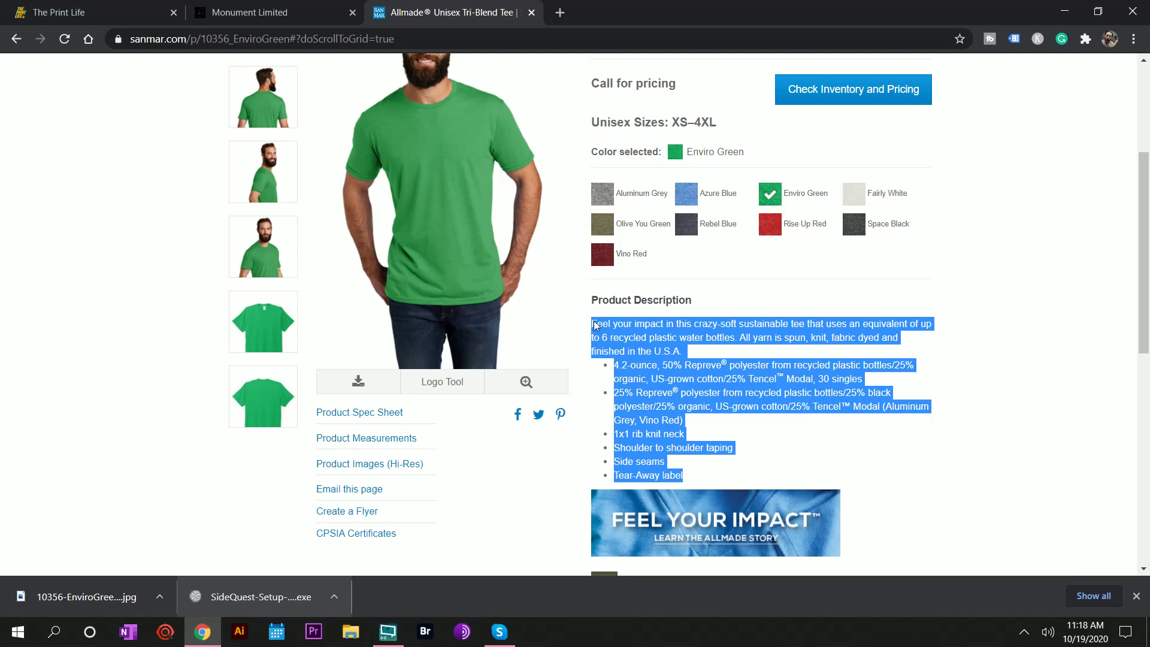
right_click(609, 340)
left_click(647, 349)
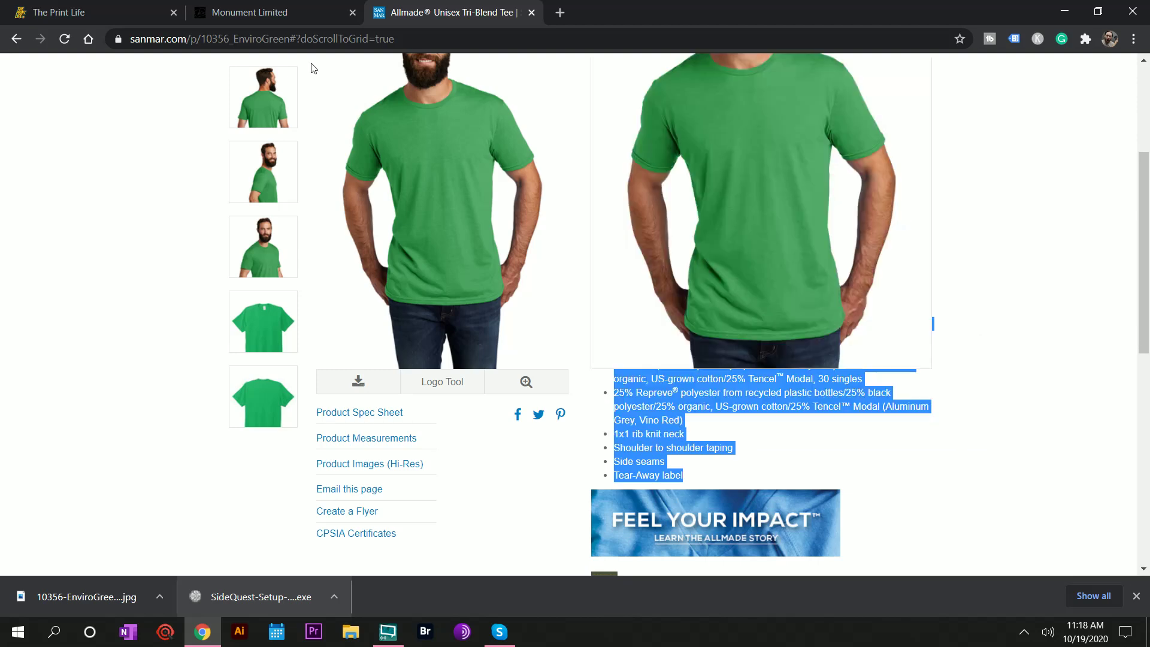
Step: Paste the copied text into the Monument Limited product's description and enlarge the description box to show all of it
left_click(277, 17)
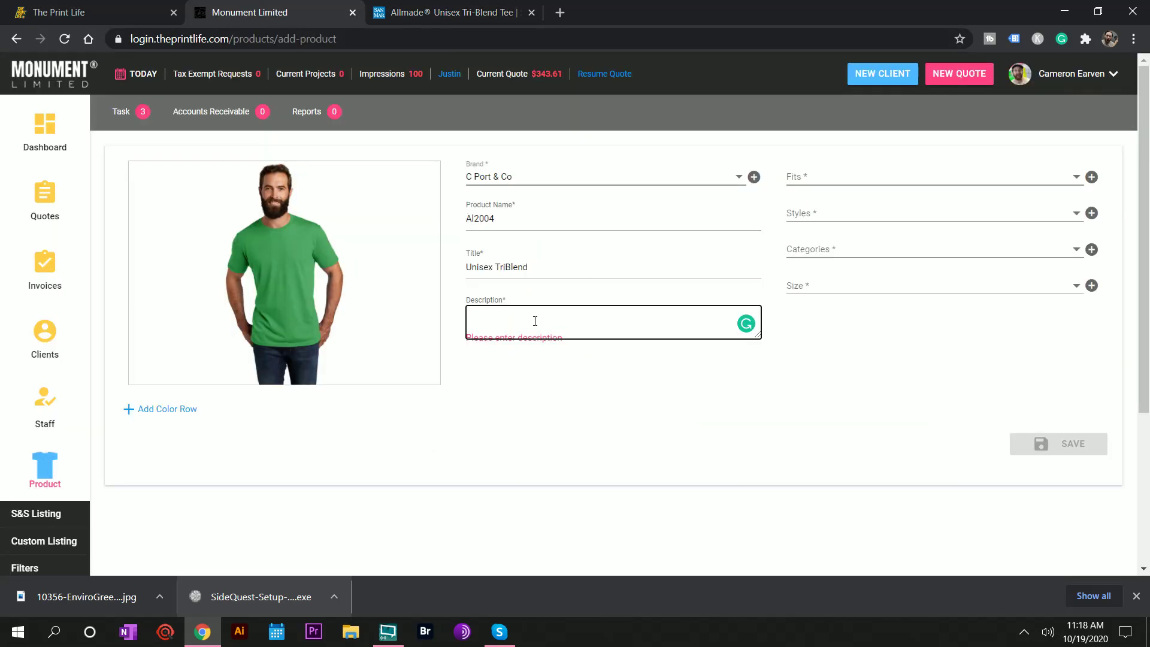
key("ctrl+v")
left_click(757, 340)
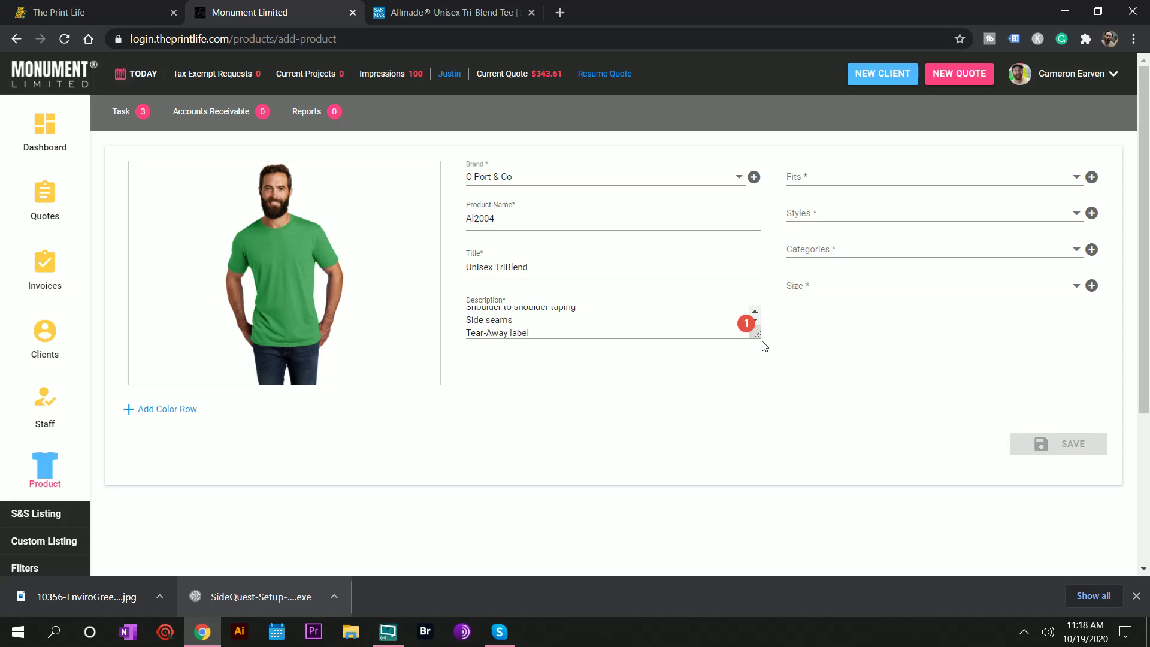
left_click_drag(758, 338, 787, 490)
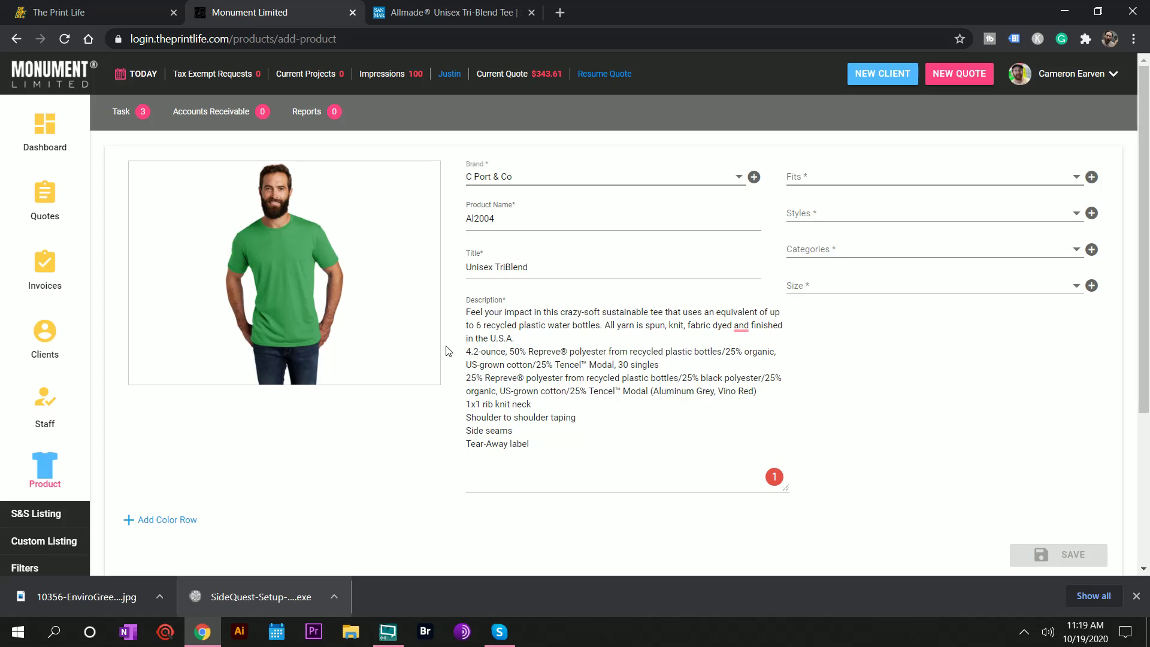
Step: Review the available fits for the product and select Unisex
left_click(922, 177)
scroll(933, 191, "down", 2)
scroll(935, 192, "down", 4)
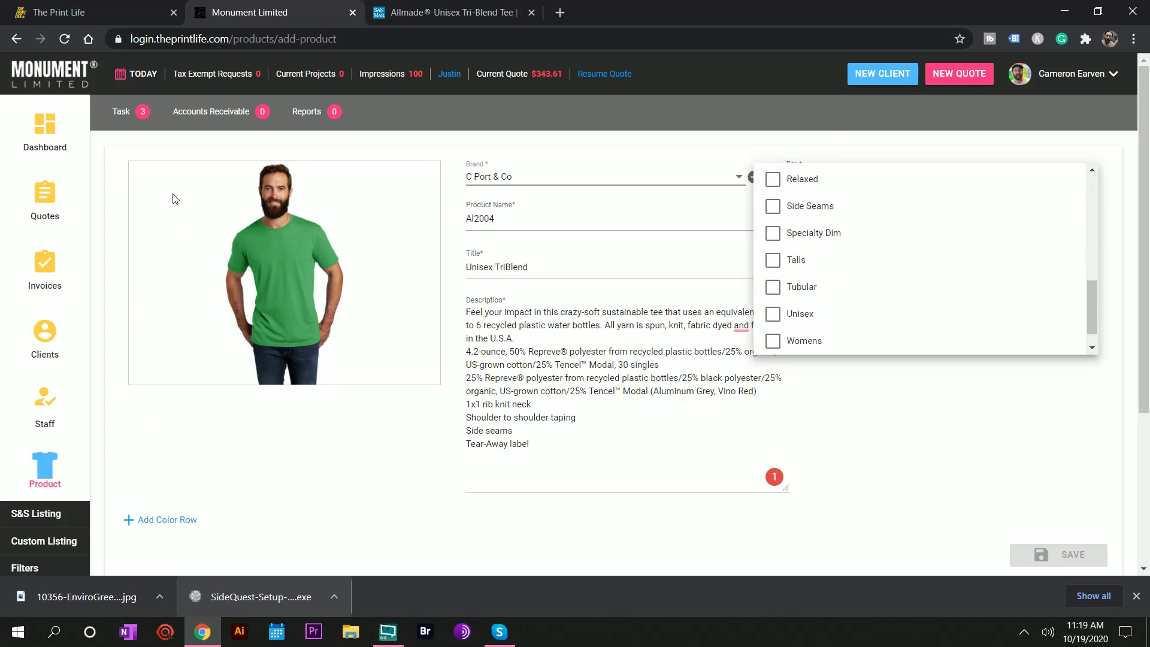
scroll(893, 243, "up", 6)
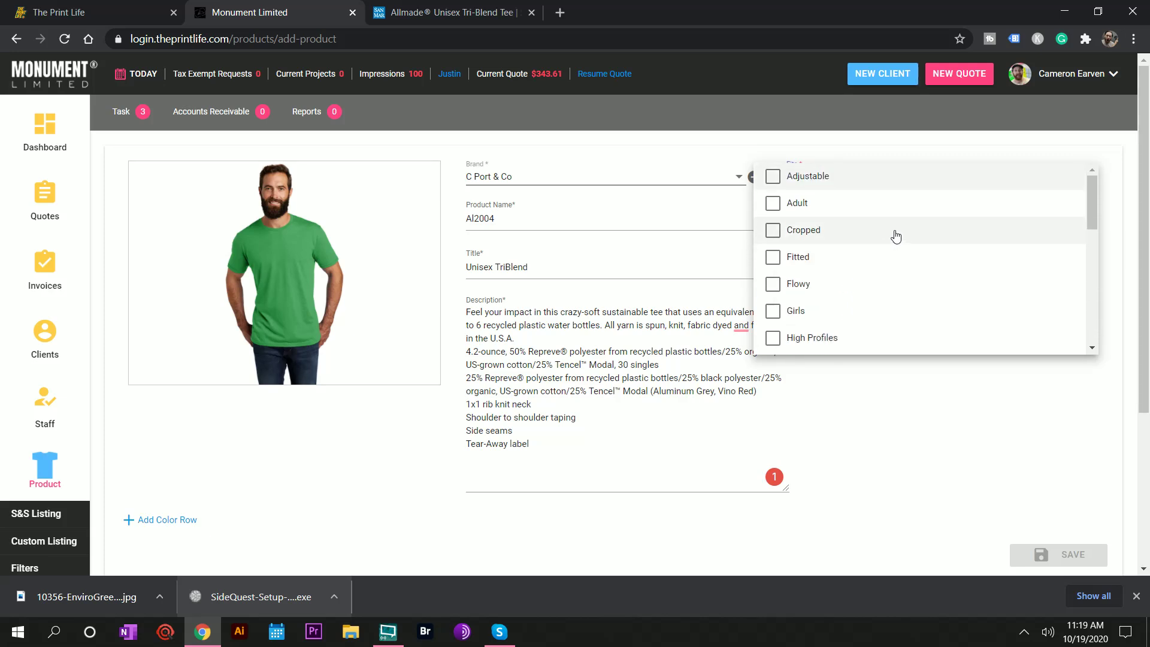
scroll(865, 243, "down", 4)
scroll(866, 244, "down", 2)
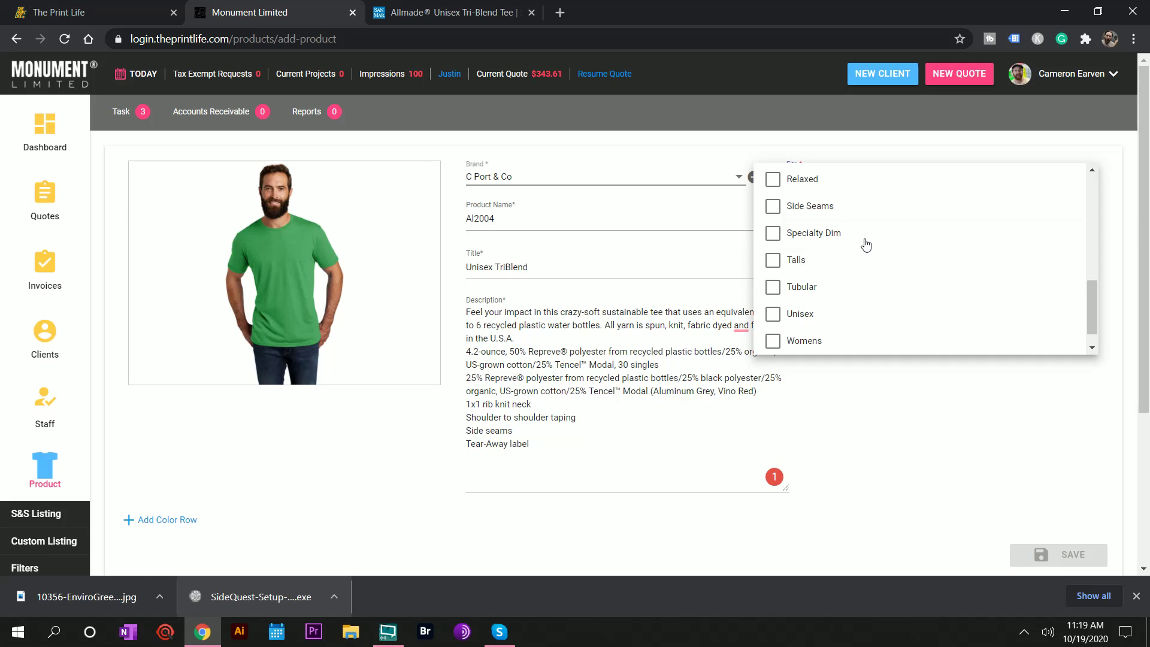
left_click(776, 314)
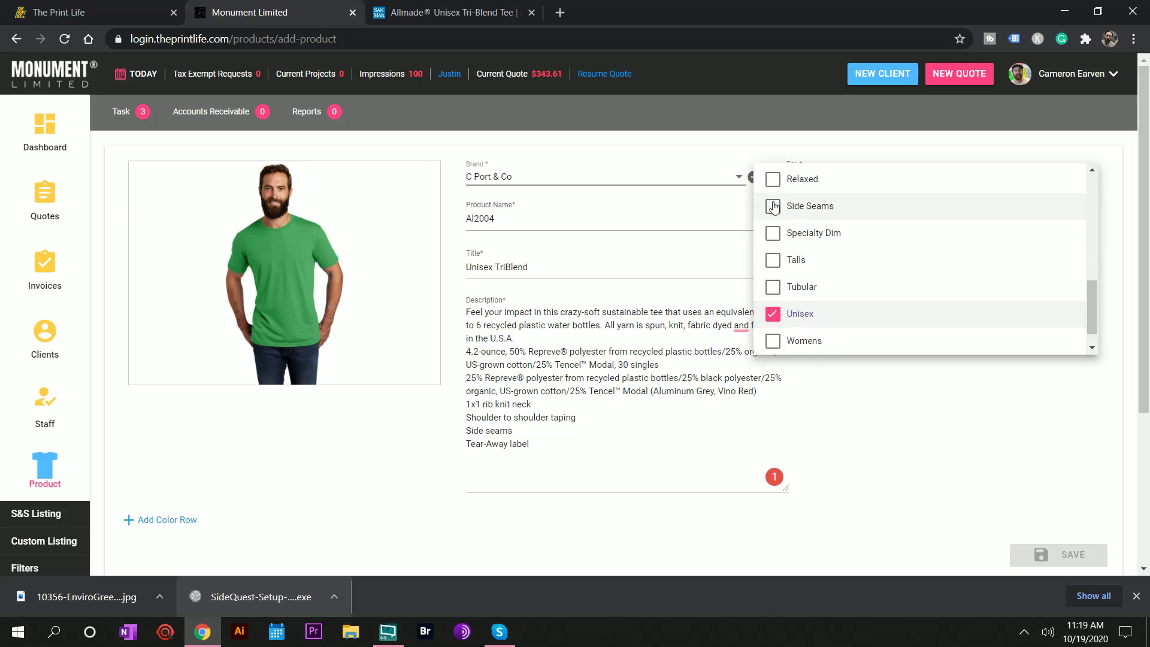
Step: Check the seam details in the SanMar description, add Side Seams to the product's fits and close the options
left_click(423, 21)
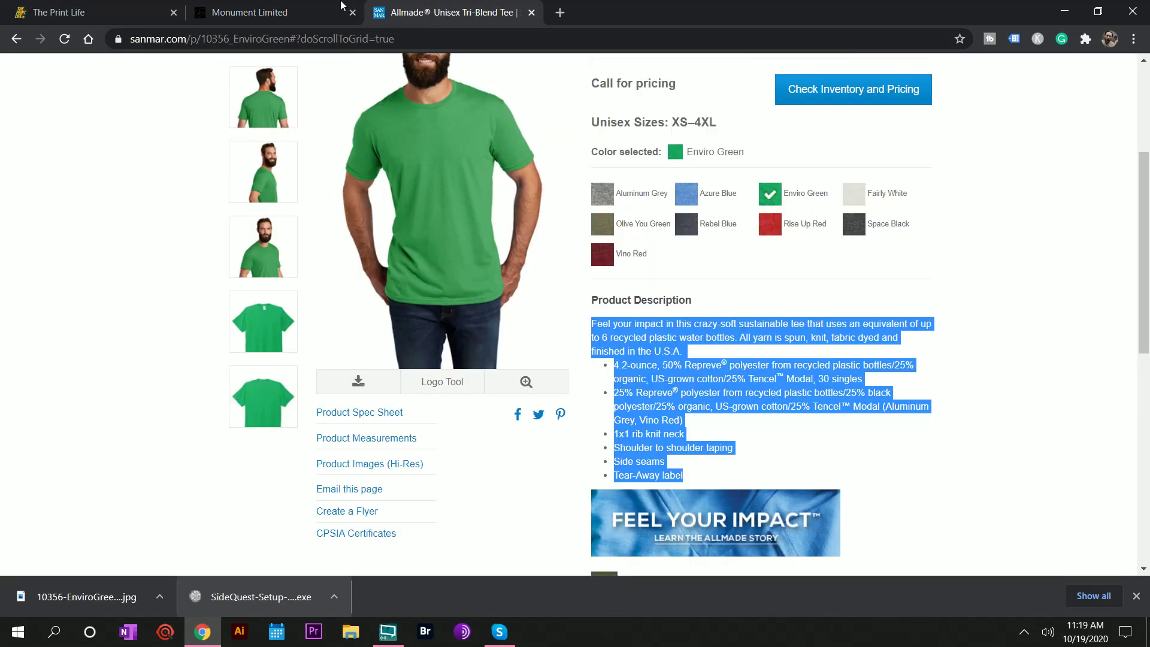
left_click(239, 13)
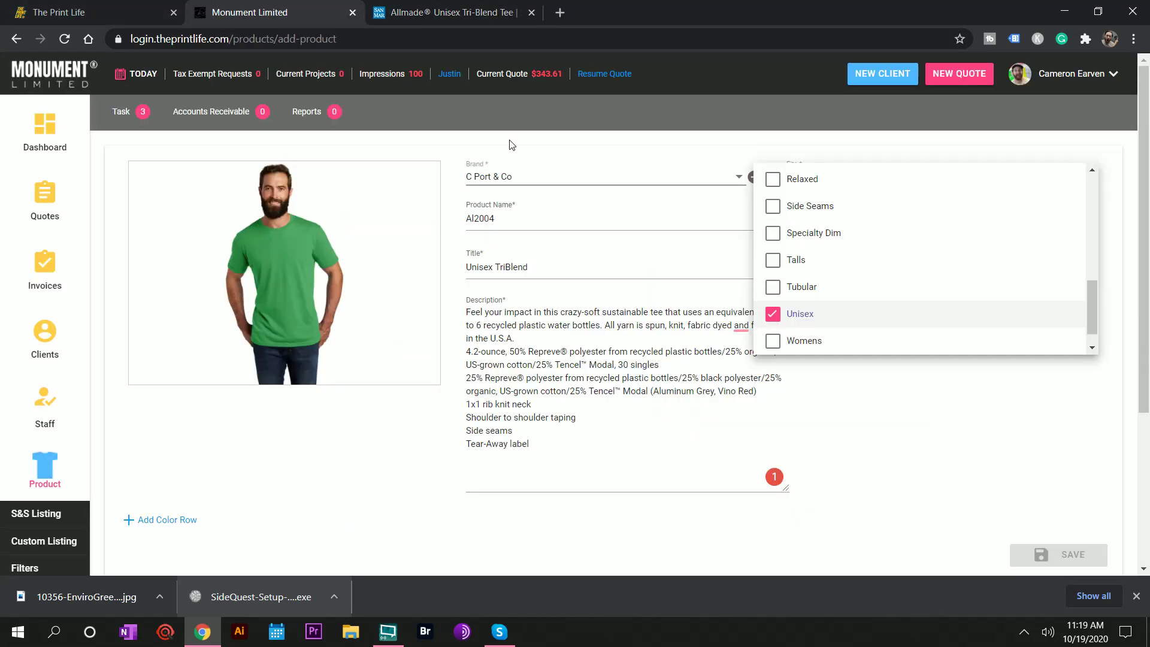
left_click(773, 204)
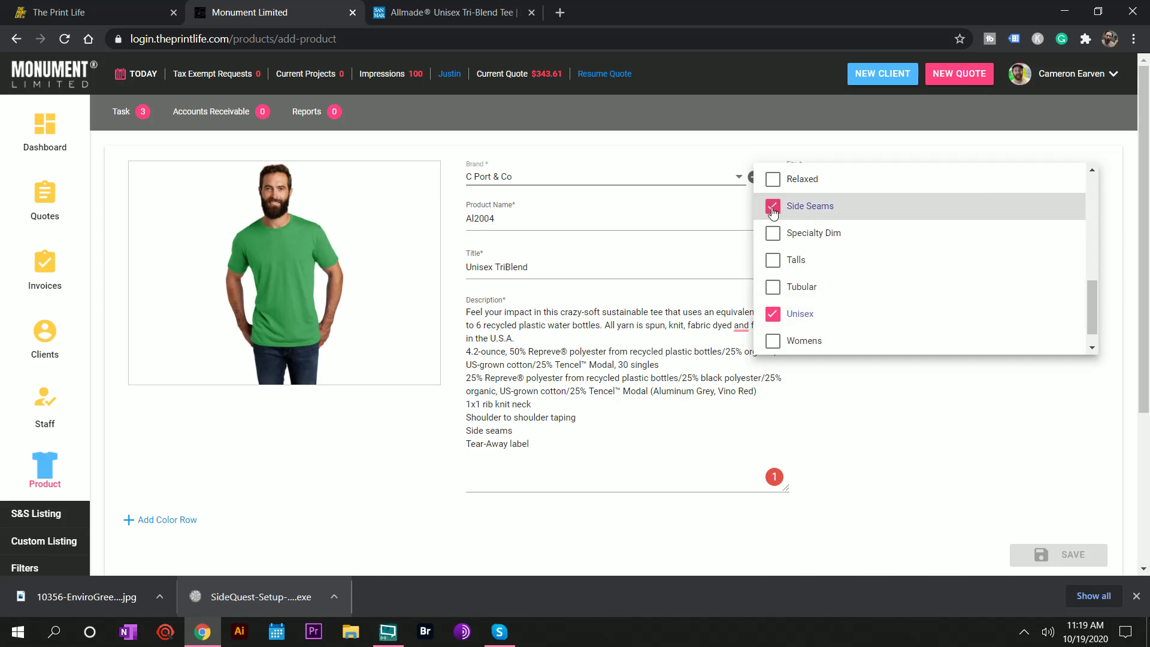
scroll(794, 301, "down", 1)
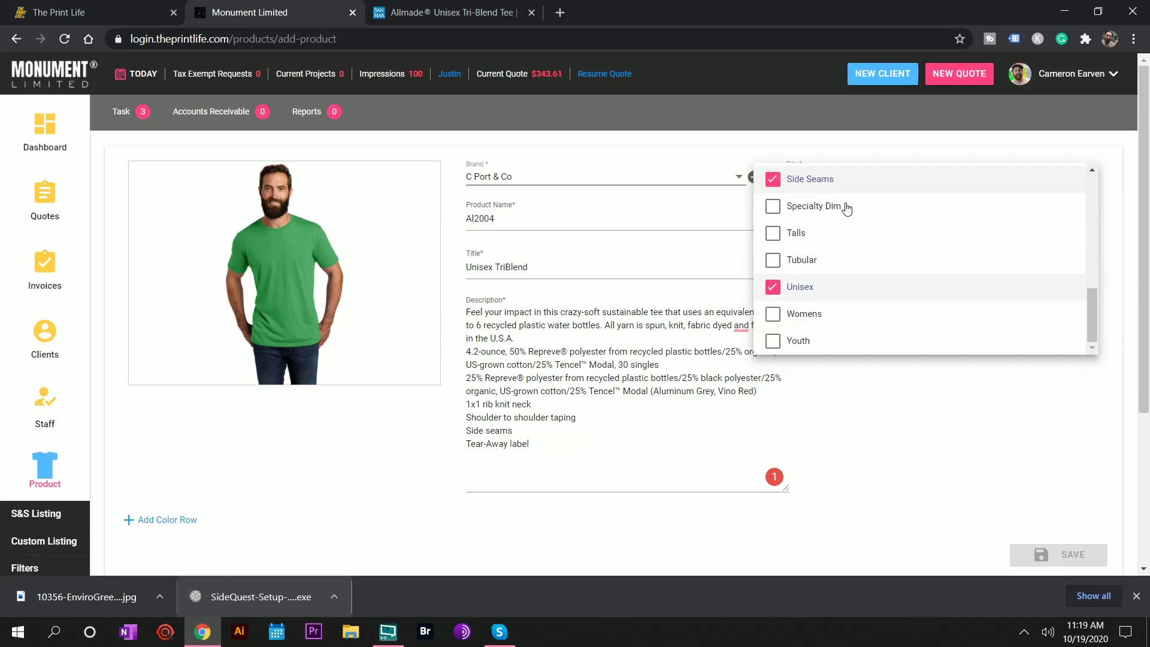
left_click(925, 412)
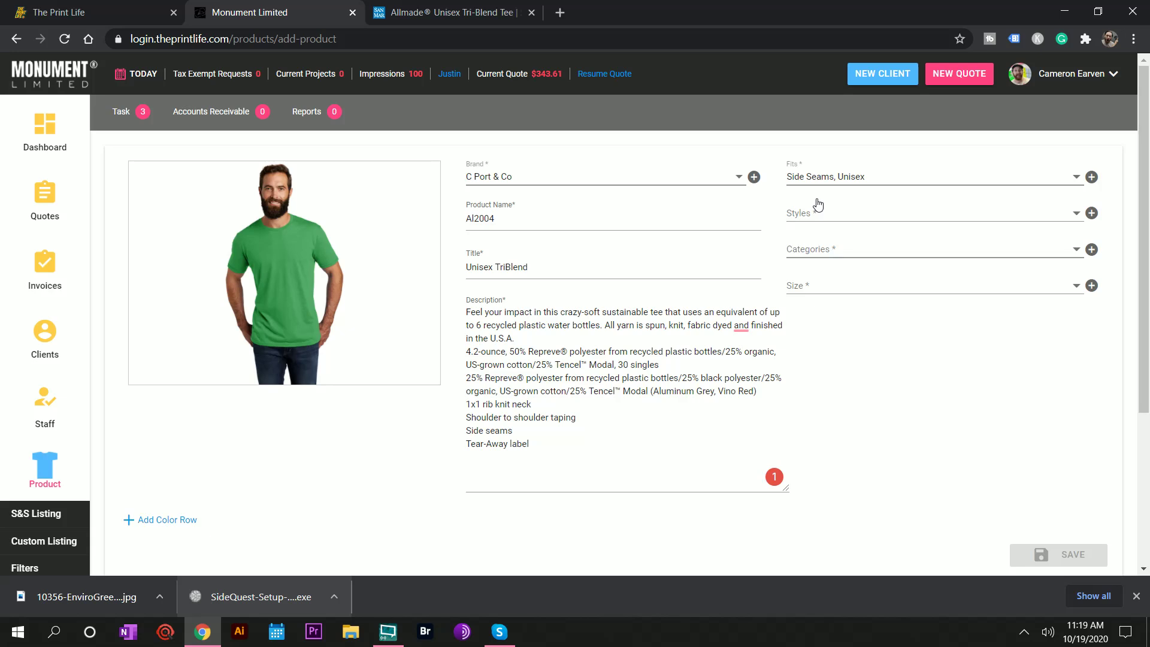
Step: Look through the available style options for one that suits the tee and close the list without selecting any
left_click(869, 216)
scroll(834, 245, "down", 4)
scroll(833, 248, "down", 10)
scroll(834, 251, "down", 10)
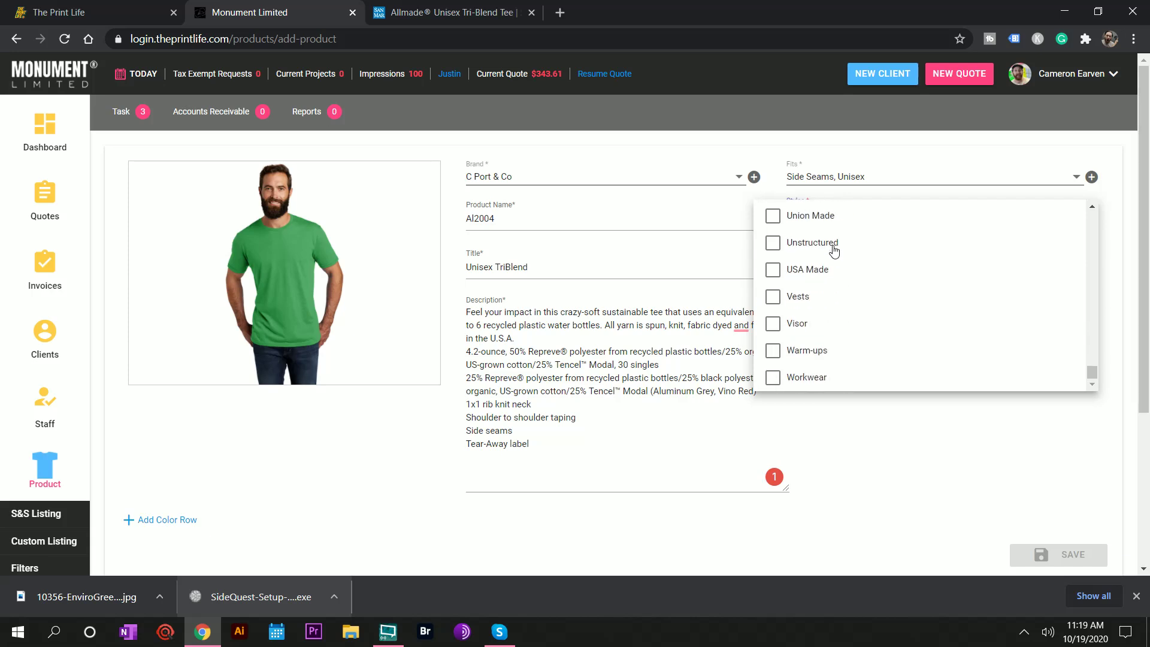
scroll(834, 250, "up", 3)
scroll(833, 251, "down", 3)
scroll(834, 250, "up", 8)
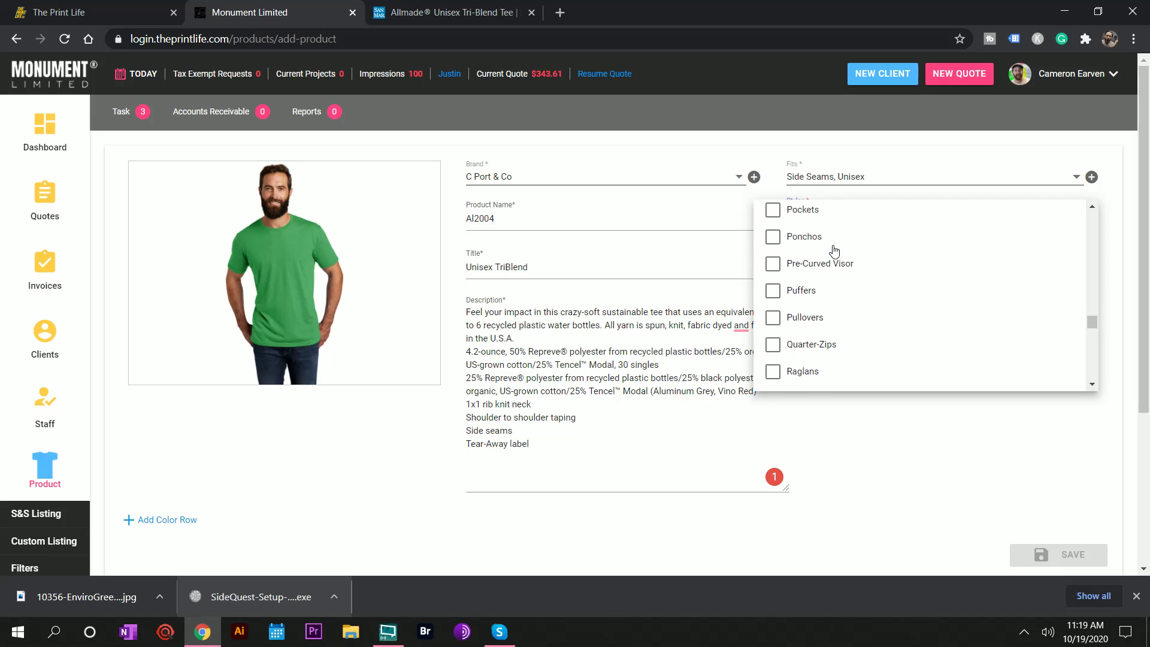
scroll(834, 250, "up", 5)
scroll(835, 250, "up", 1)
scroll(834, 250, "up", 4)
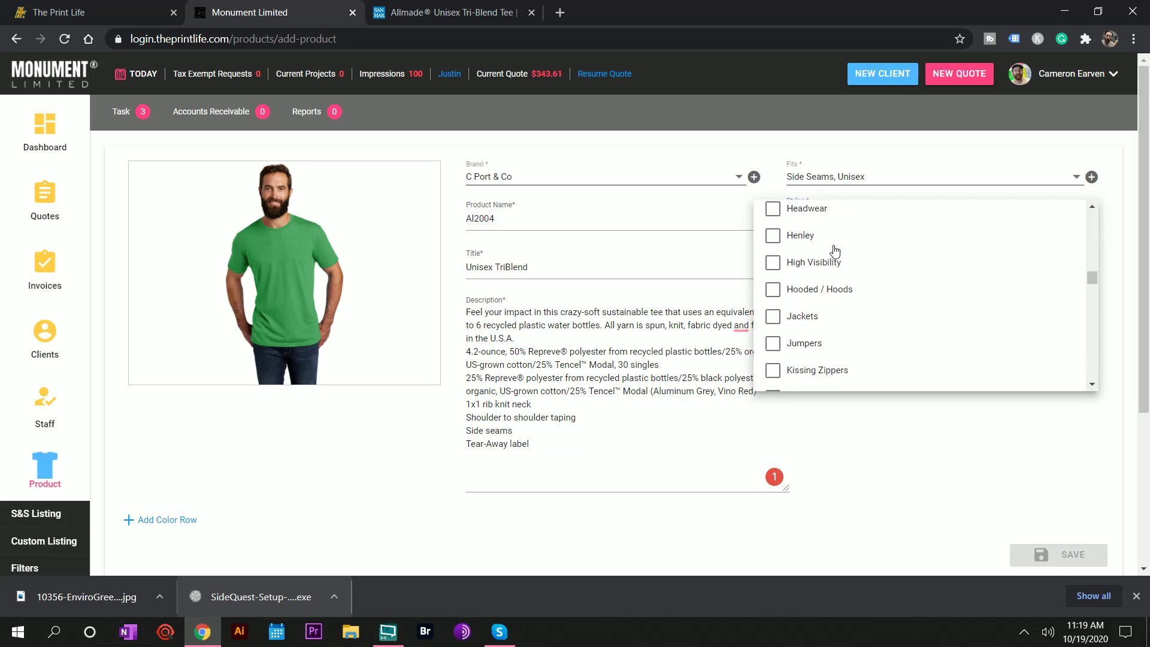
scroll(835, 251, "up", 5)
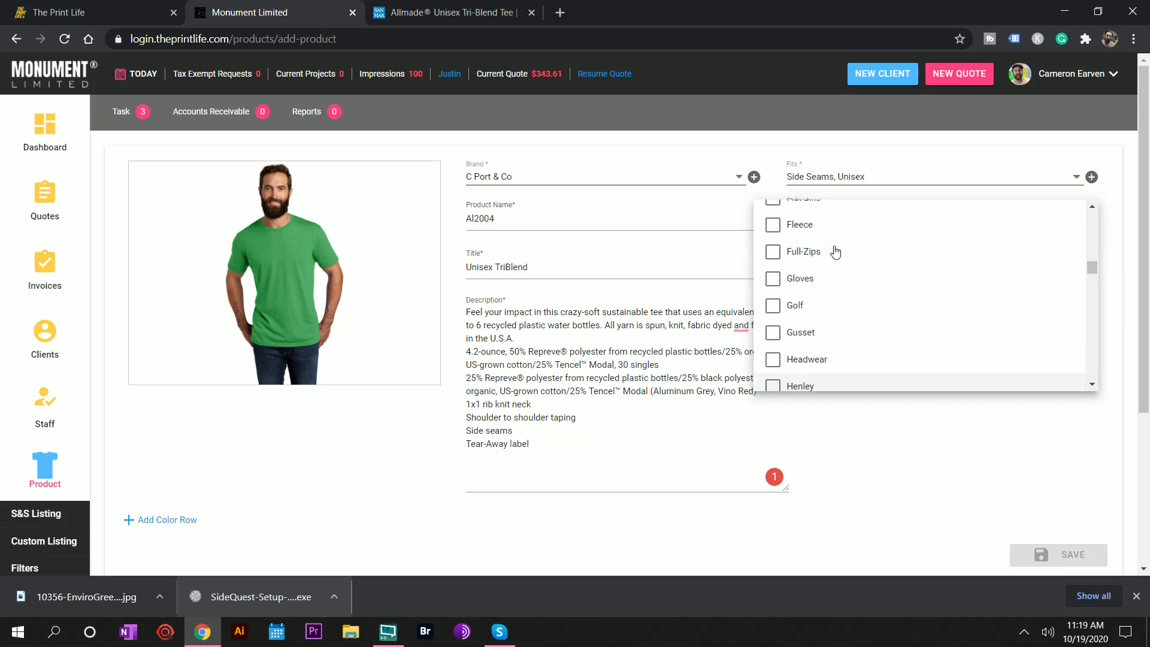
scroll(835, 251, "up", 4)
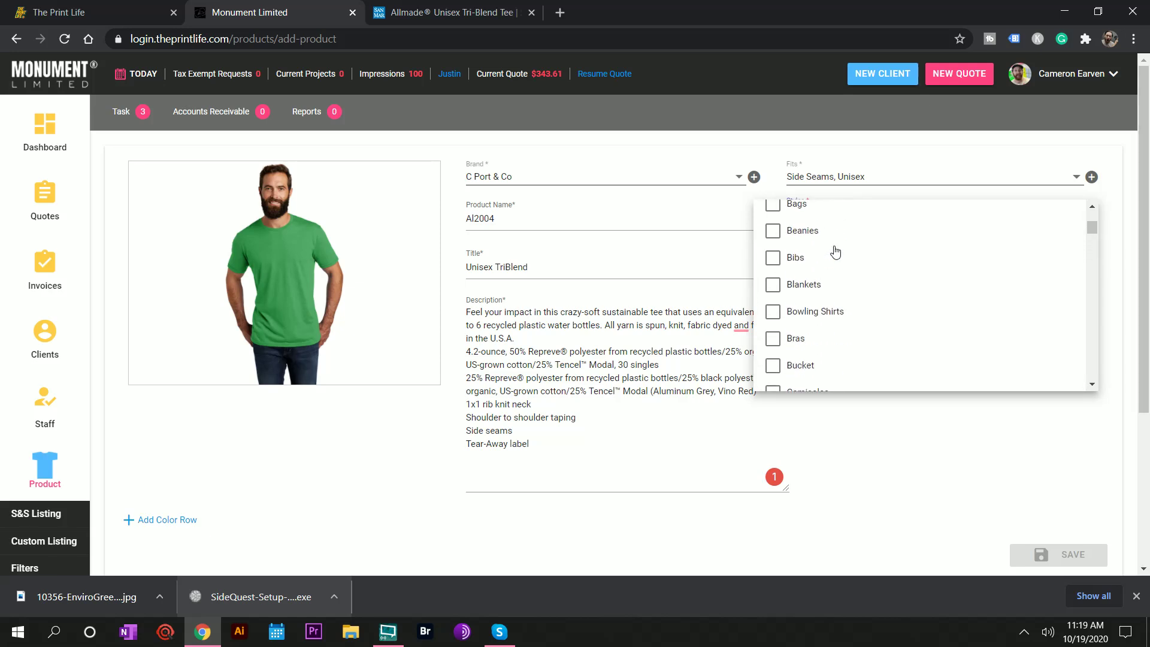
left_click(852, 417)
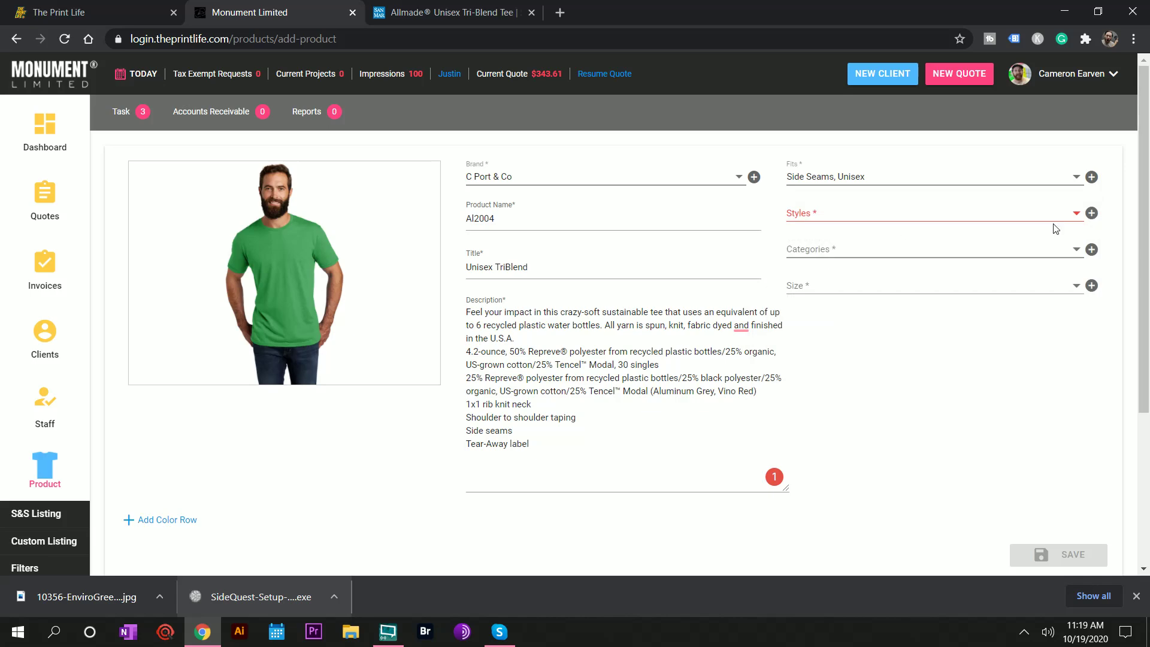
Step: Create a new style named T-shirt and assign it to the product
left_click(1090, 215)
left_click(411, 329)
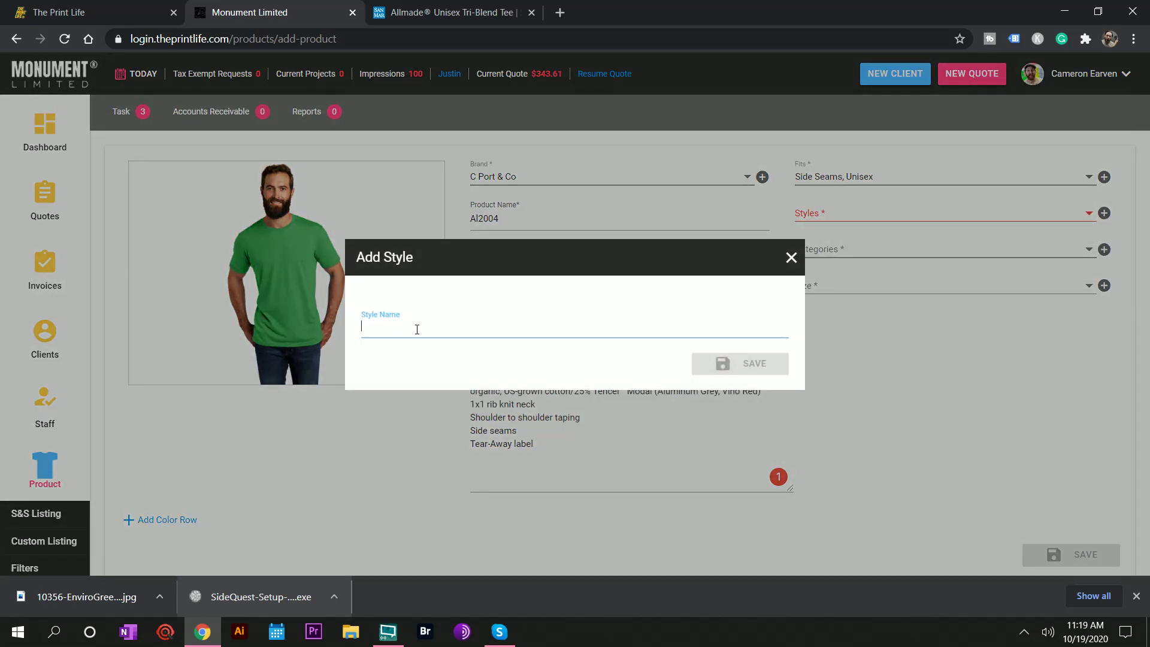
type("T-shirt")
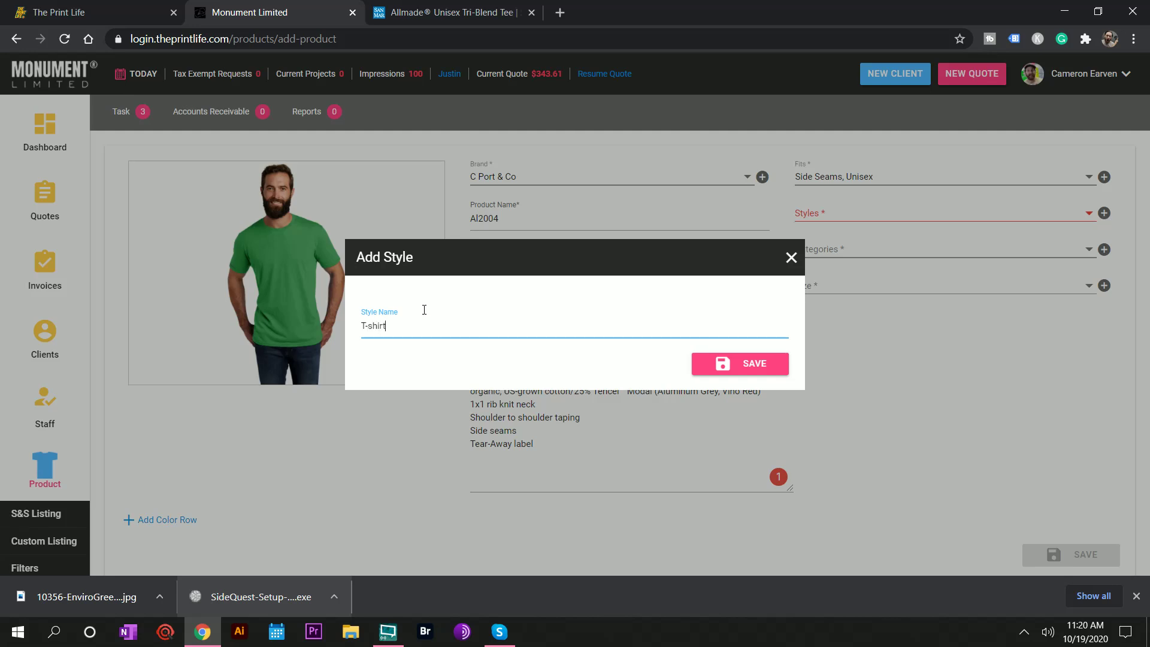
left_click(745, 364)
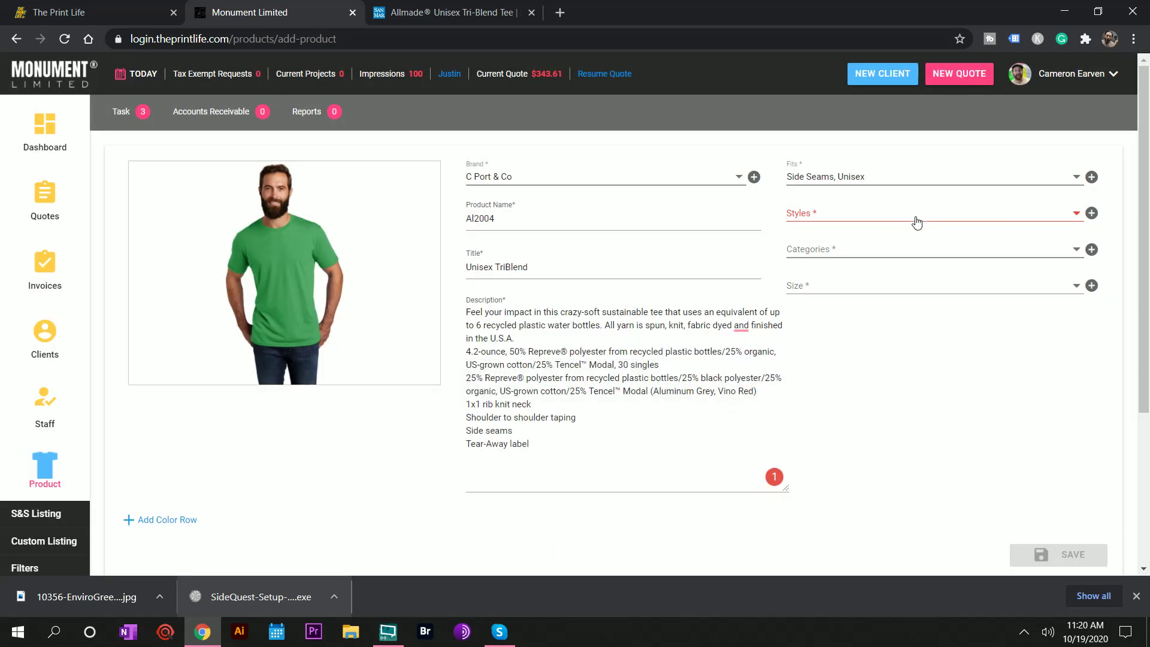
left_click(916, 221)
scroll(917, 221, "down", 10)
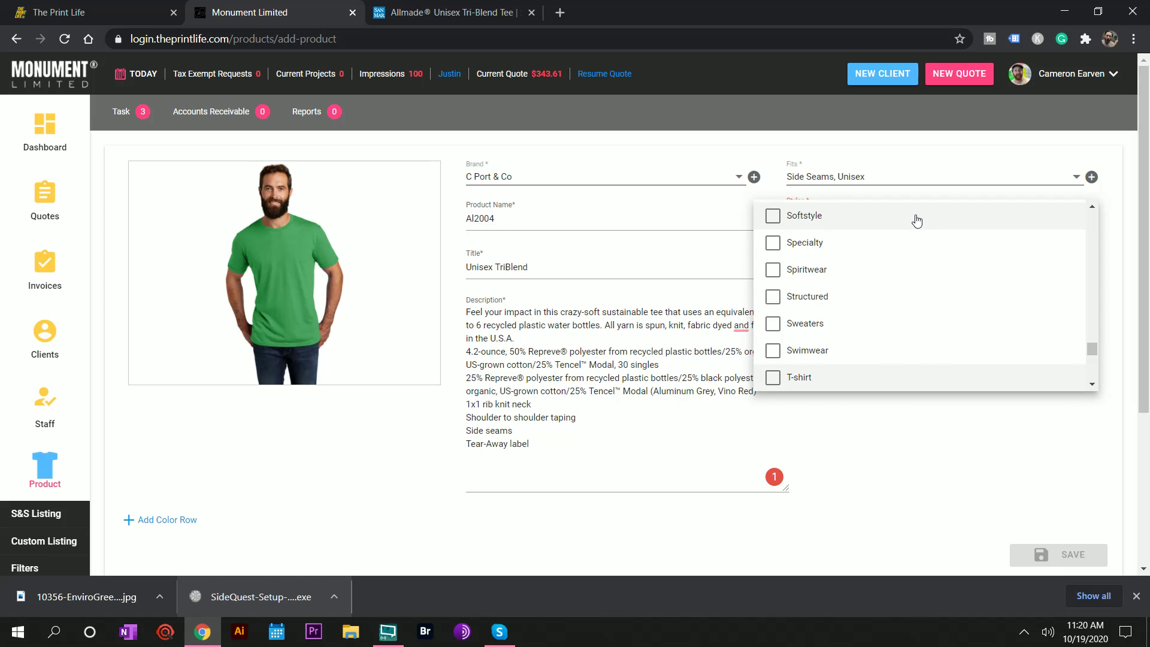
left_click(816, 377)
left_click(838, 430)
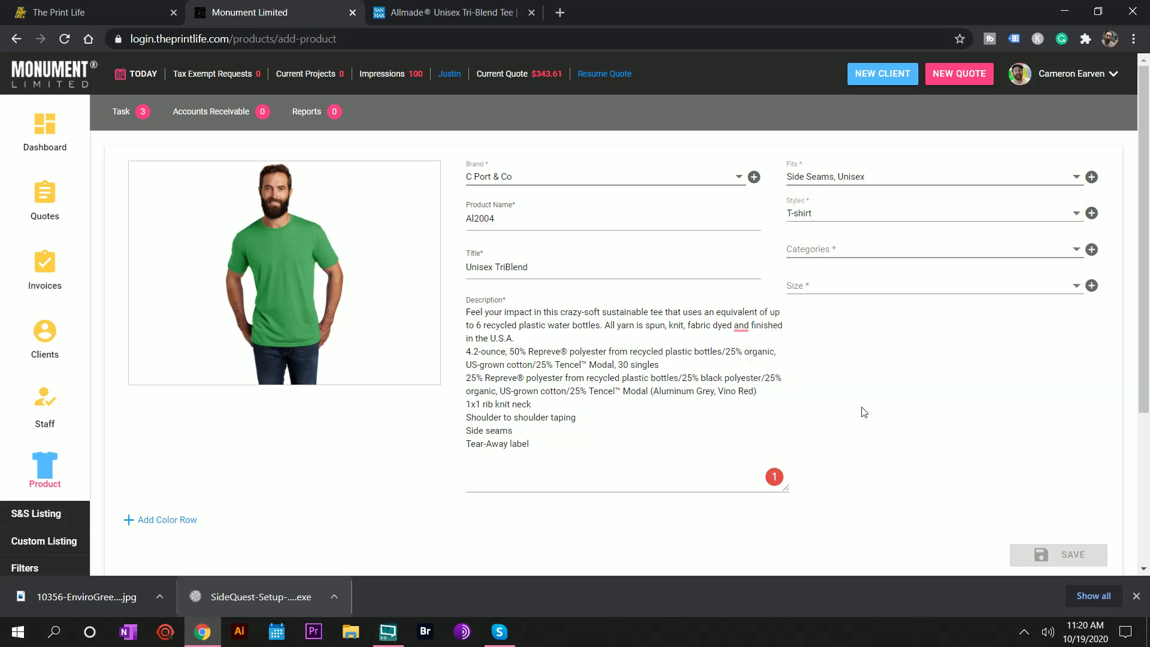
Step: Assign the T-Shirts and Athletics categories to the product and close the options
left_click(873, 259)
scroll(865, 312, "down", 2)
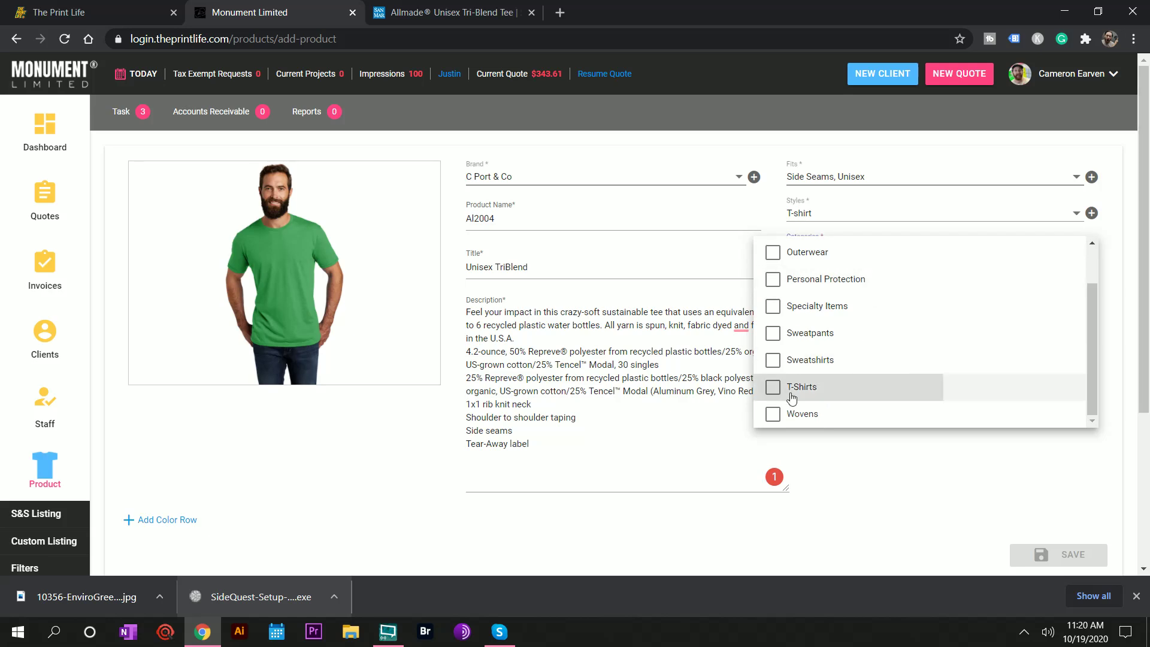
left_click(773, 387)
scroll(847, 336, "up", 1)
scroll(850, 340, "down", 1)
scroll(772, 334, "up", 1)
left_click(773, 276)
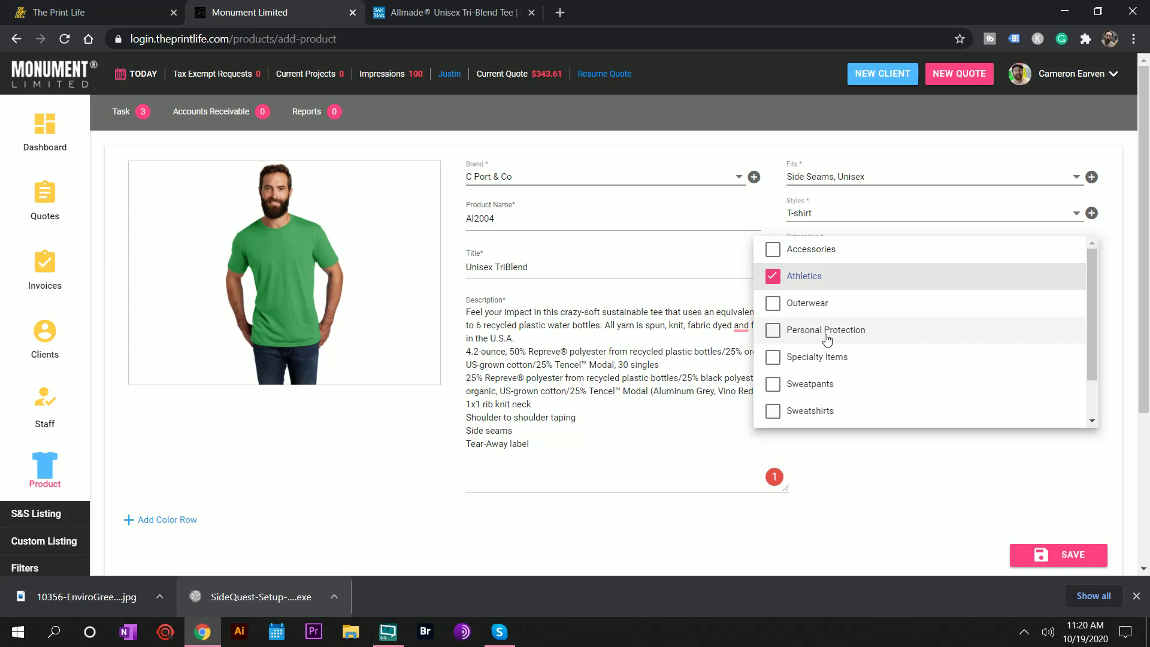
scroll(826, 340, "down", 3)
left_click(919, 417)
Step: Review the available size options and check the tee's size range on the SanMar page
left_click(926, 213)
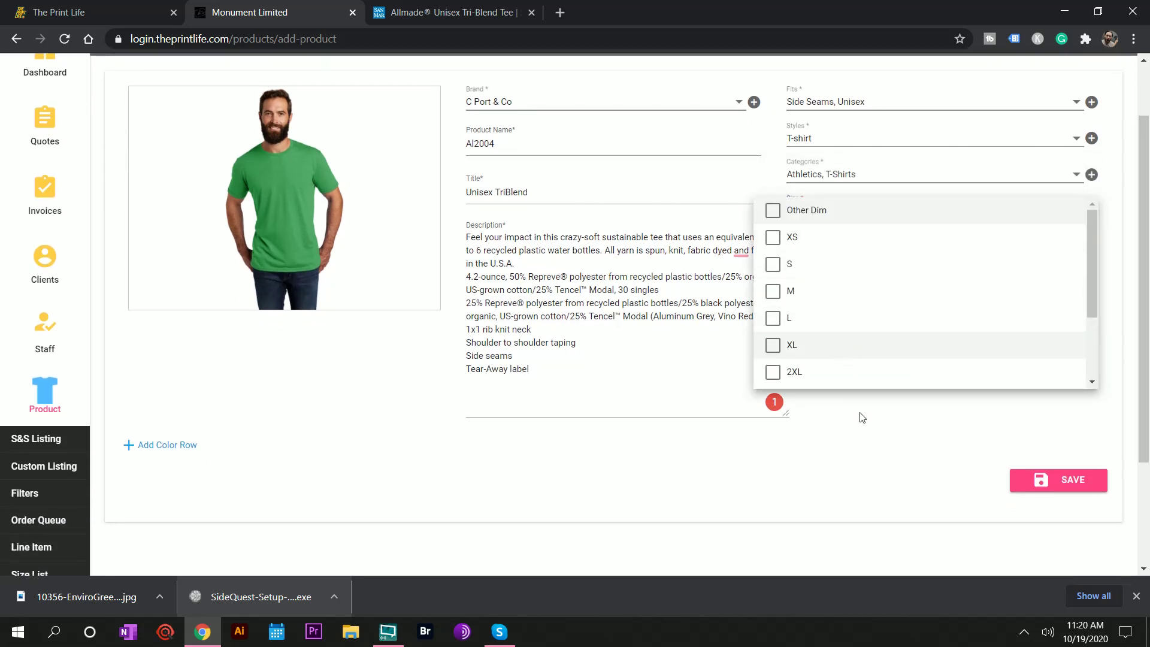
left_click(867, 452)
left_click(865, 216)
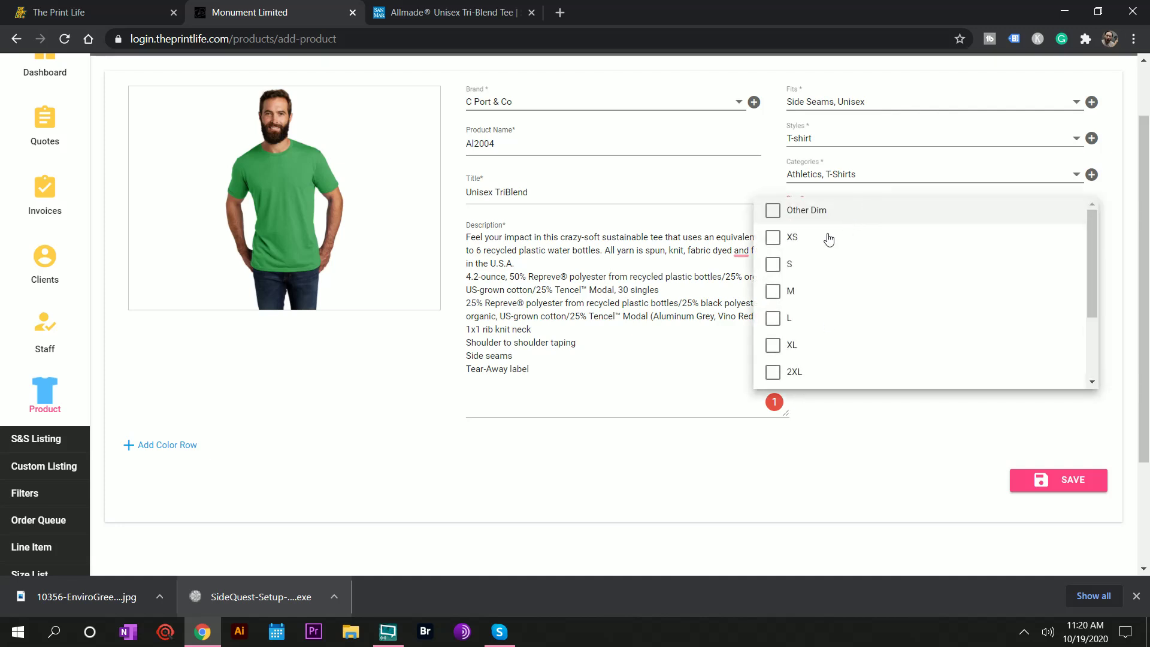
scroll(795, 372, "down", 2)
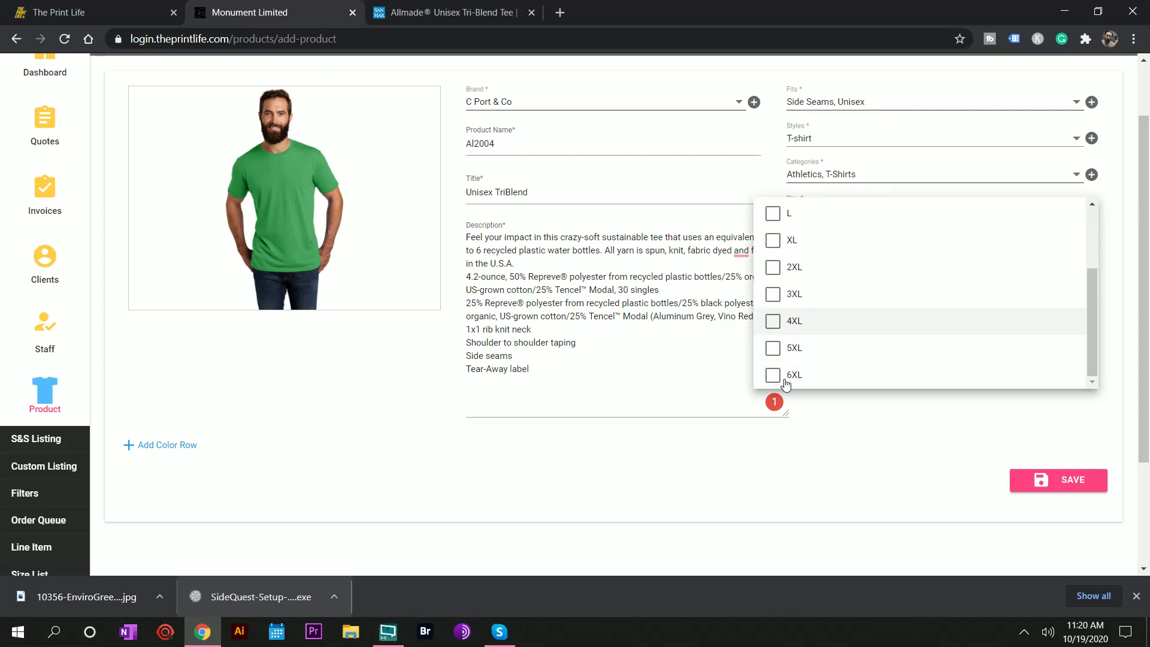
scroll(863, 350, "up", 2)
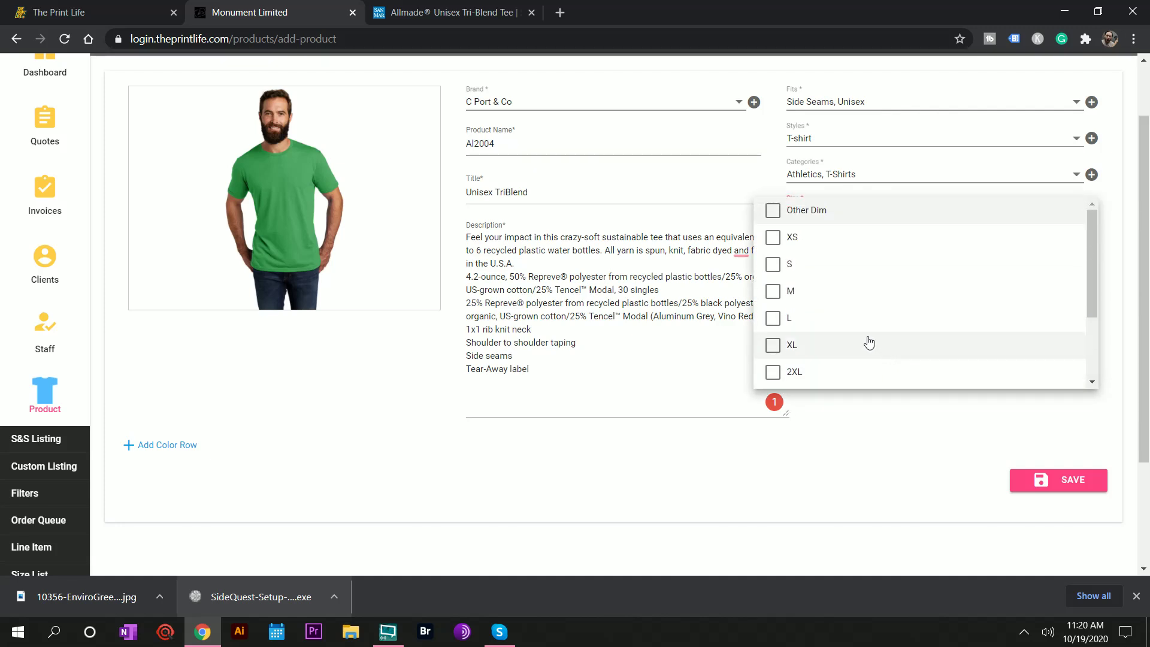
left_click(471, 7)
scroll(590, 292, "down", 10)
scroll(590, 292, "up", 10)
scroll(676, 254, "down", 1)
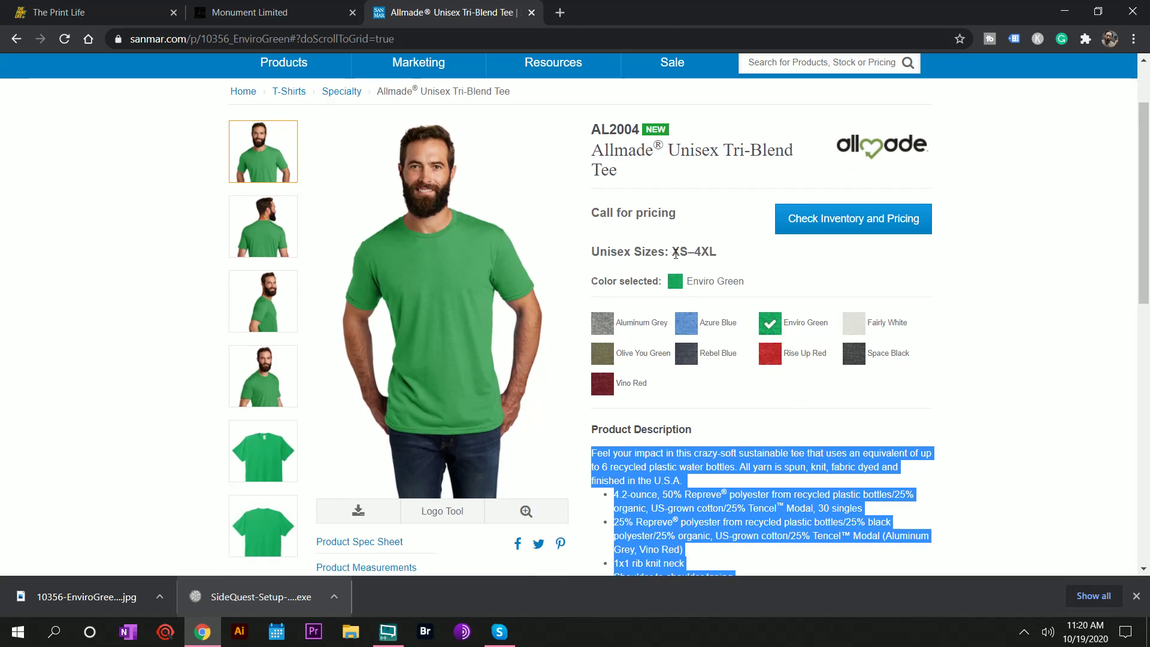
Step: Return to Monument Limited and select sizes XS, S, M, L, XL, 2XL, 3XL and 4XL for the product
left_click(290, 18)
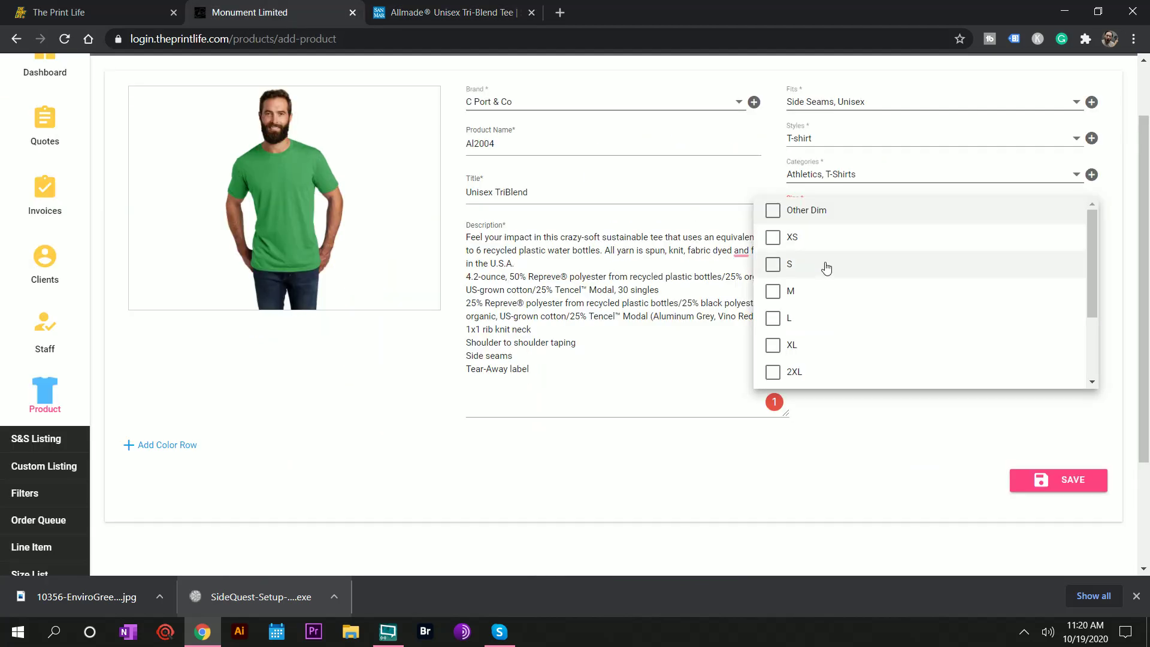
left_click(773, 238)
left_click(774, 264)
left_click(776, 291)
left_click(774, 319)
left_click(774, 346)
scroll(774, 335, "down", 2)
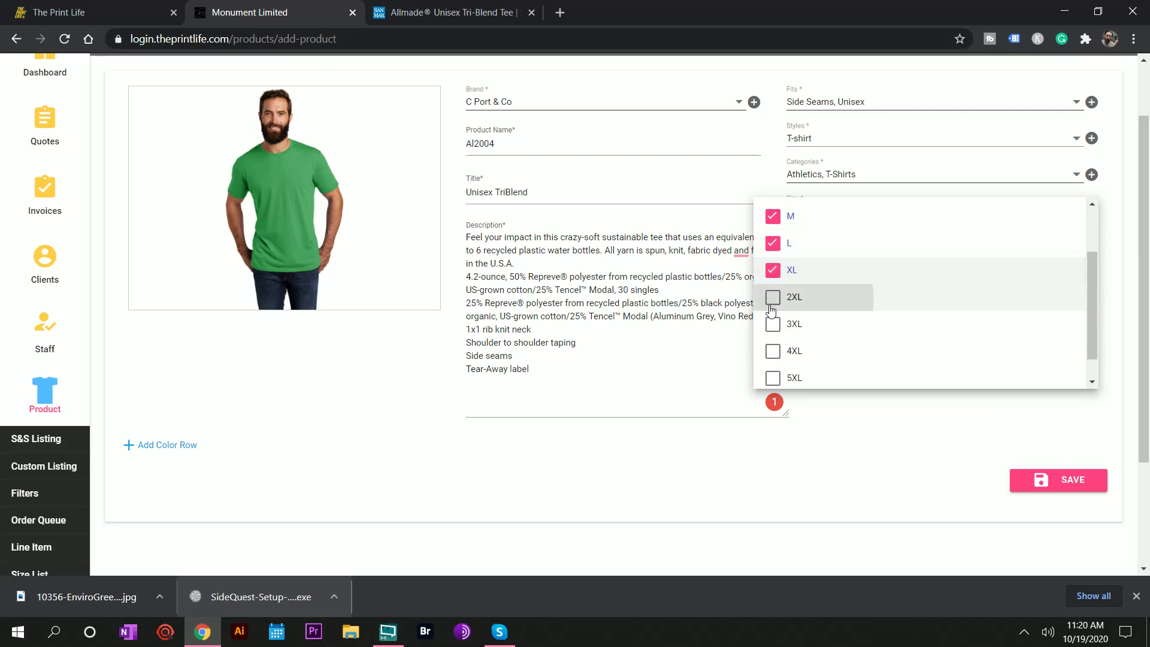
left_click(773, 297)
left_click(773, 325)
left_click(773, 351)
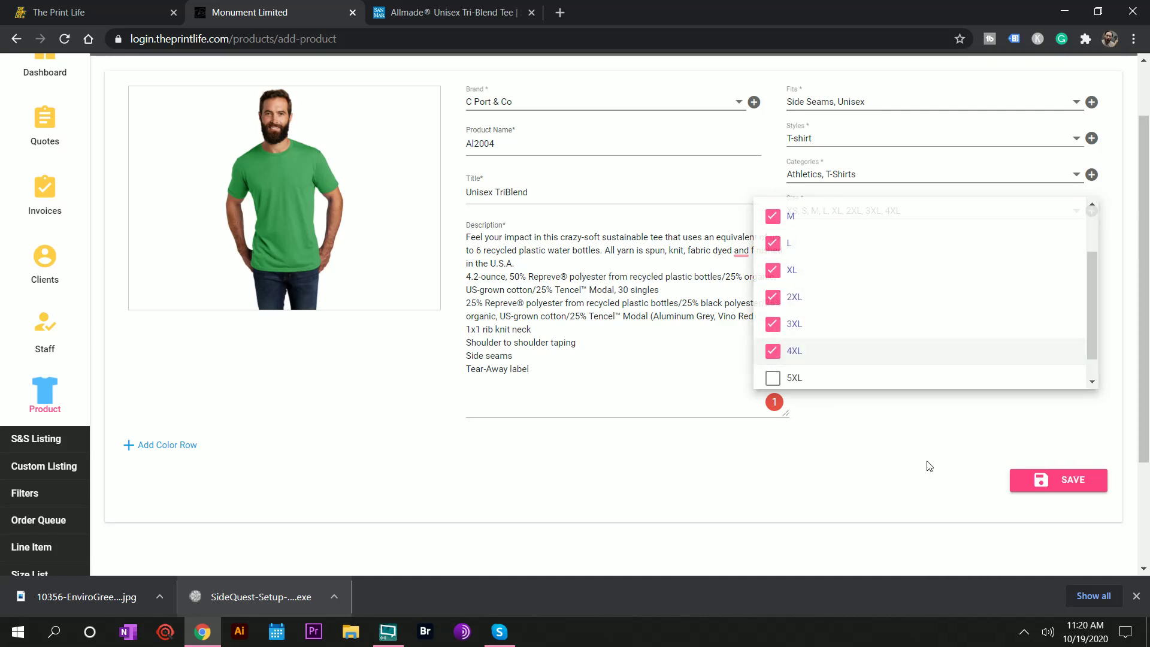
left_click(927, 448)
Step: Try to save the product and look over the filled-in form
scroll(855, 249, "down", 3)
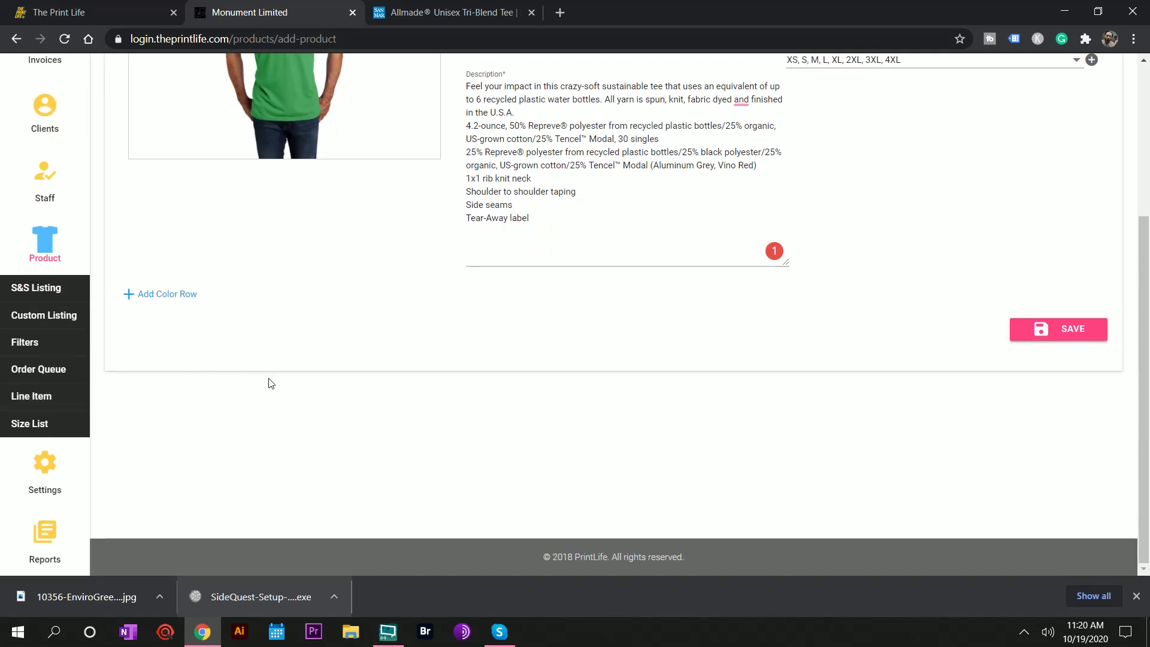
scroll(762, 336, "up", 4)
left_click(1048, 560)
scroll(996, 433, "down", 3)
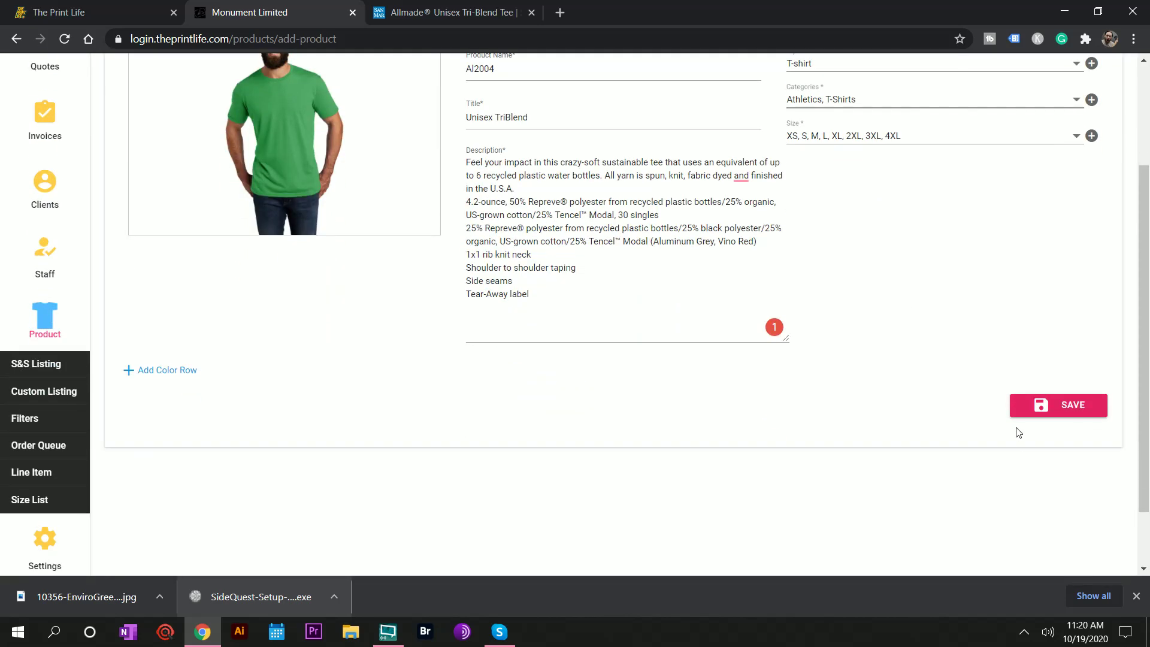
scroll(727, 159, "up", 3)
scroll(527, 352, "down", 5)
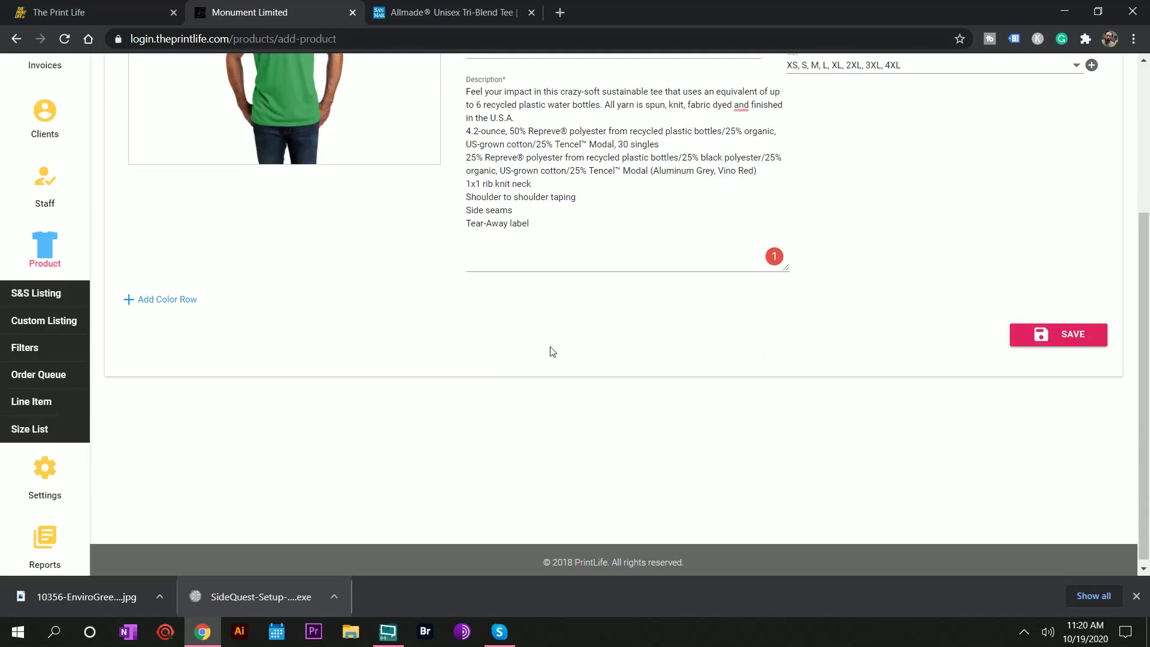
scroll(568, 311, "up", 4)
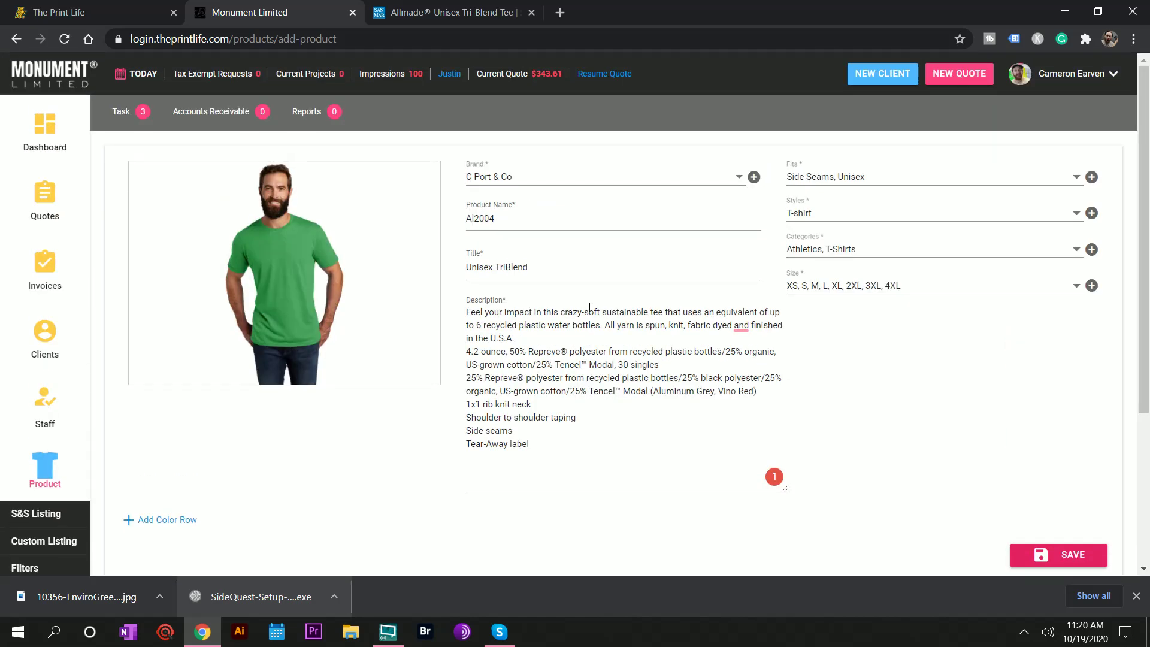
Step: Show the tee in Aluminum Grey on SanMar and save its enlarged flat front image to the Desktop under the suggested file name
left_click(448, 17)
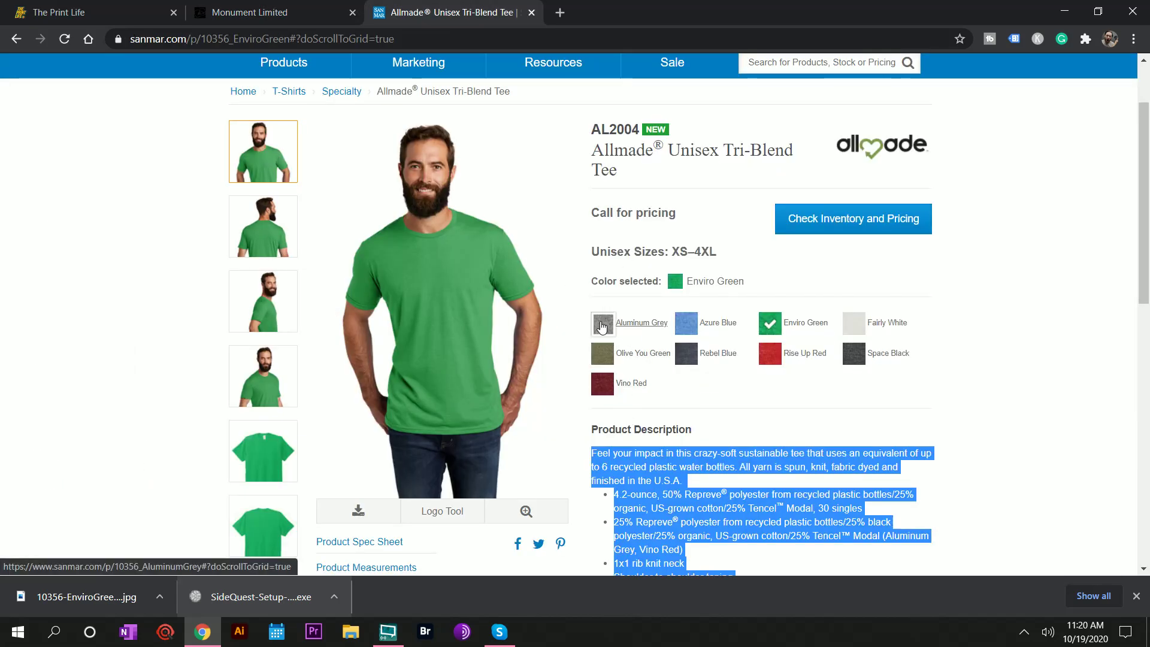
left_click(650, 327)
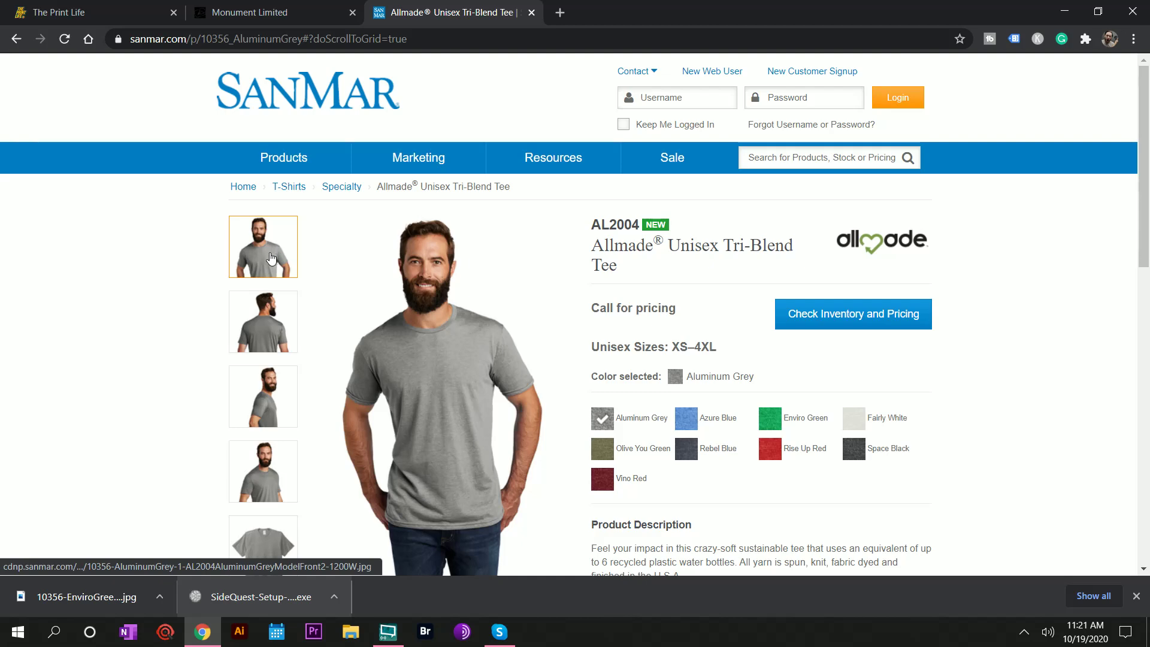
scroll(270, 288, "down", 4)
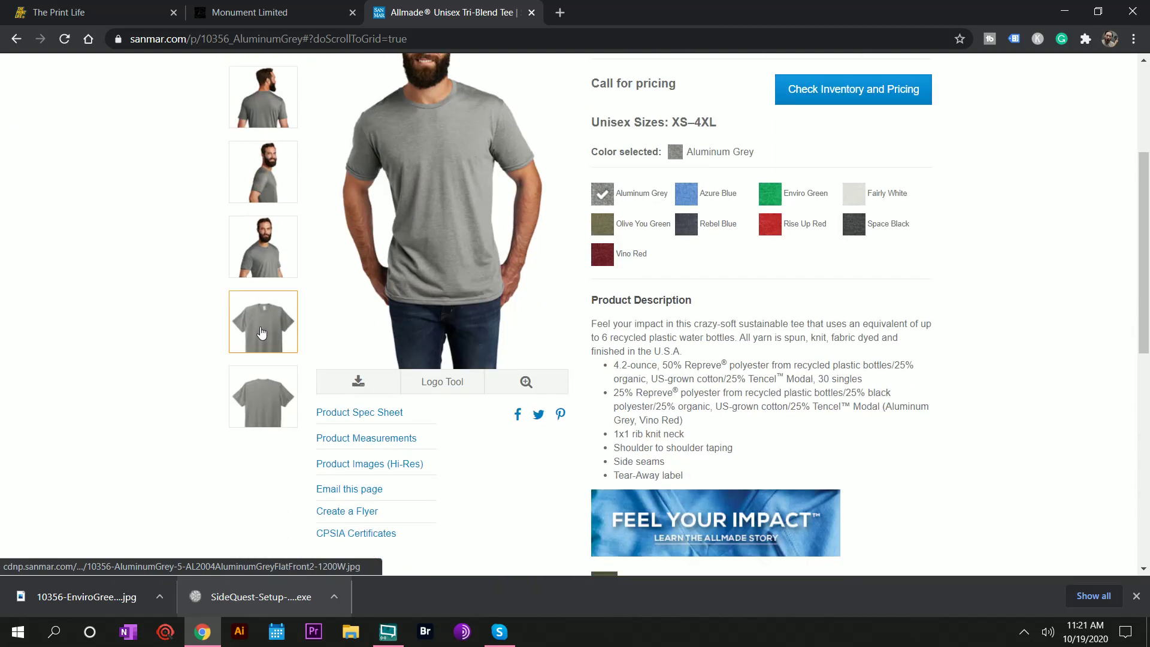
left_click(262, 333)
left_click(423, 197)
right_click(641, 278)
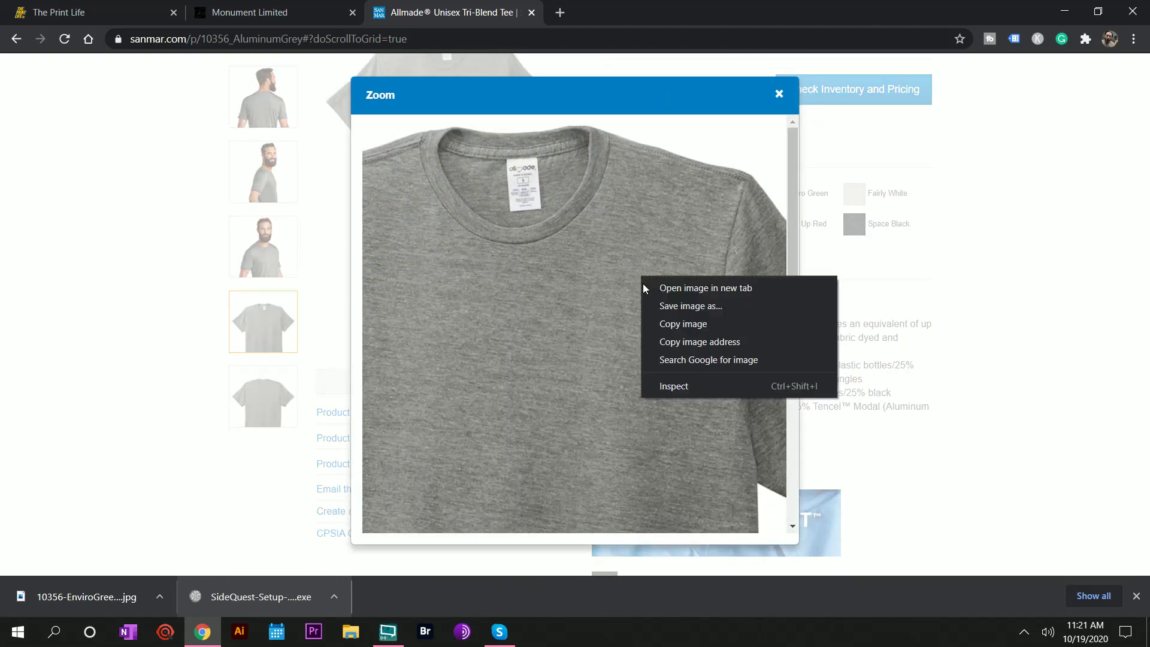
left_click(677, 306)
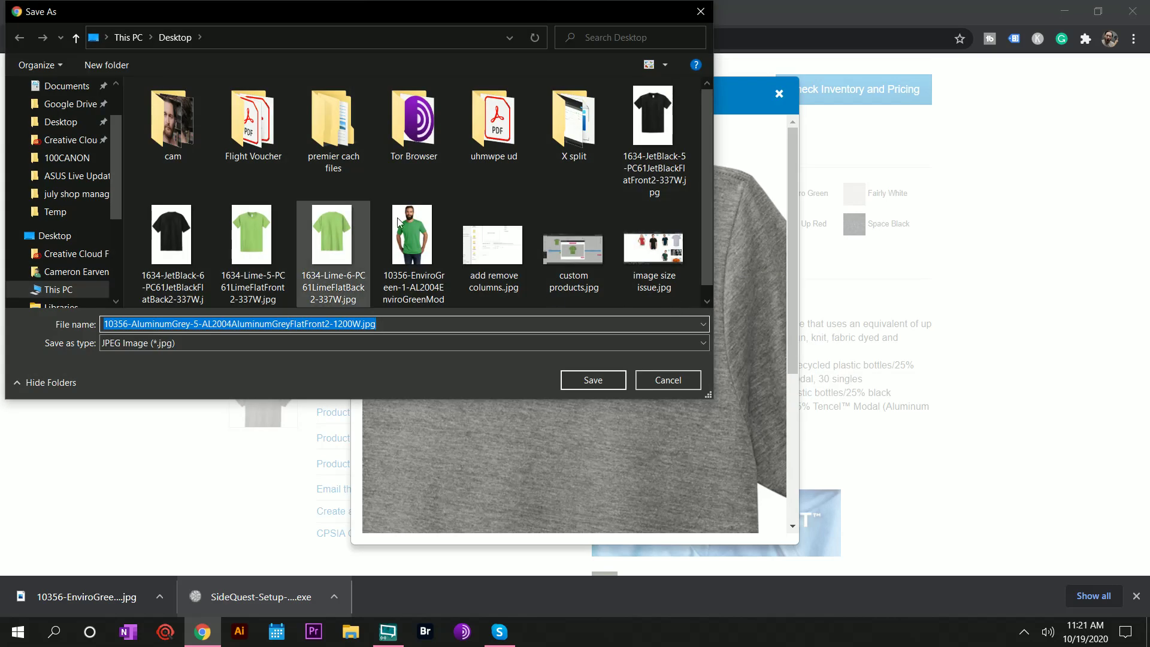
scroll(355, 235, "down", 1)
left_click(588, 383)
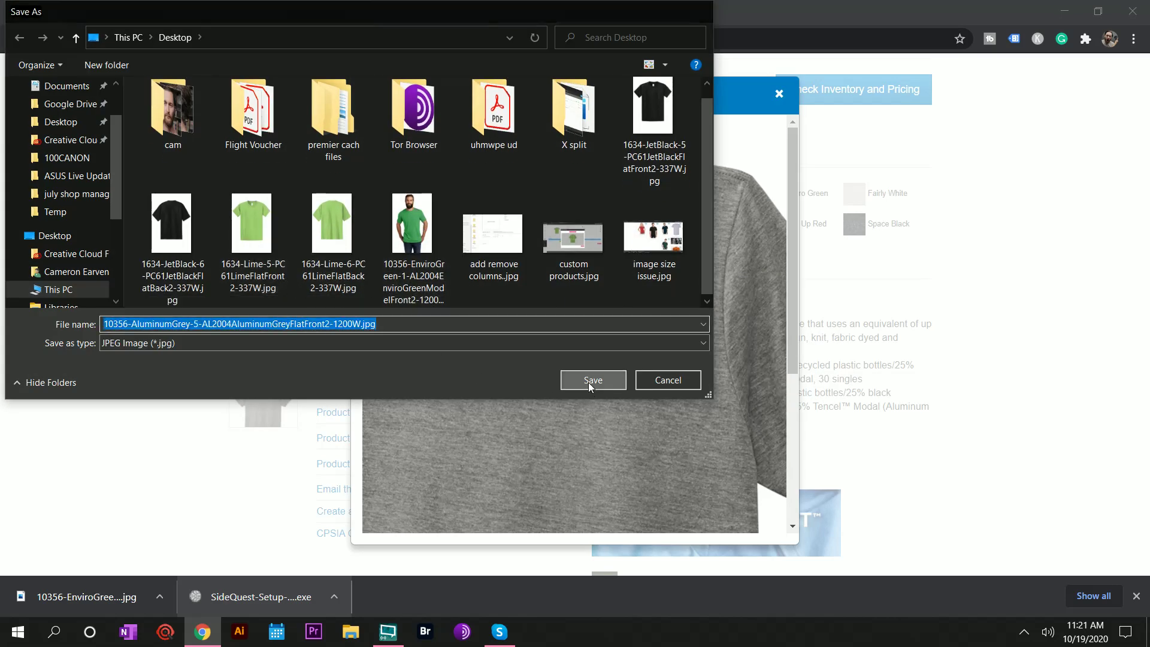
left_click(780, 94)
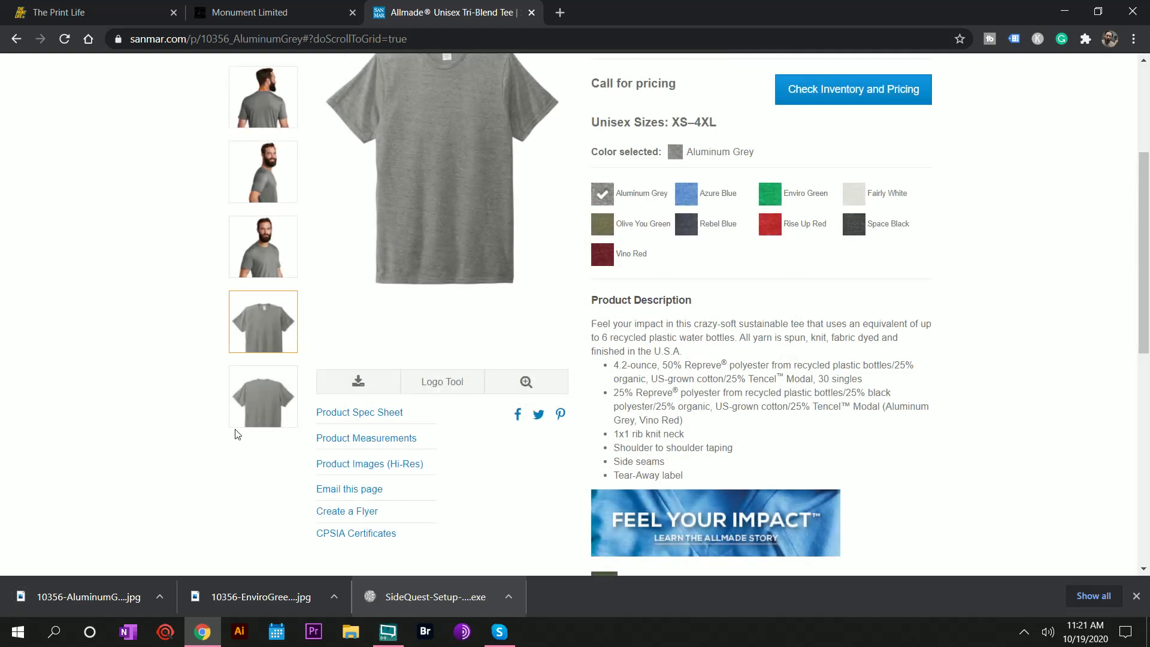
Step: Save the Aluminum Grey tee's enlarged flat back image to the Desktop under the suggested file name and close the zoom view
left_click(263, 397)
scroll(503, 227, "up", 3)
mouse_move(505, 225)
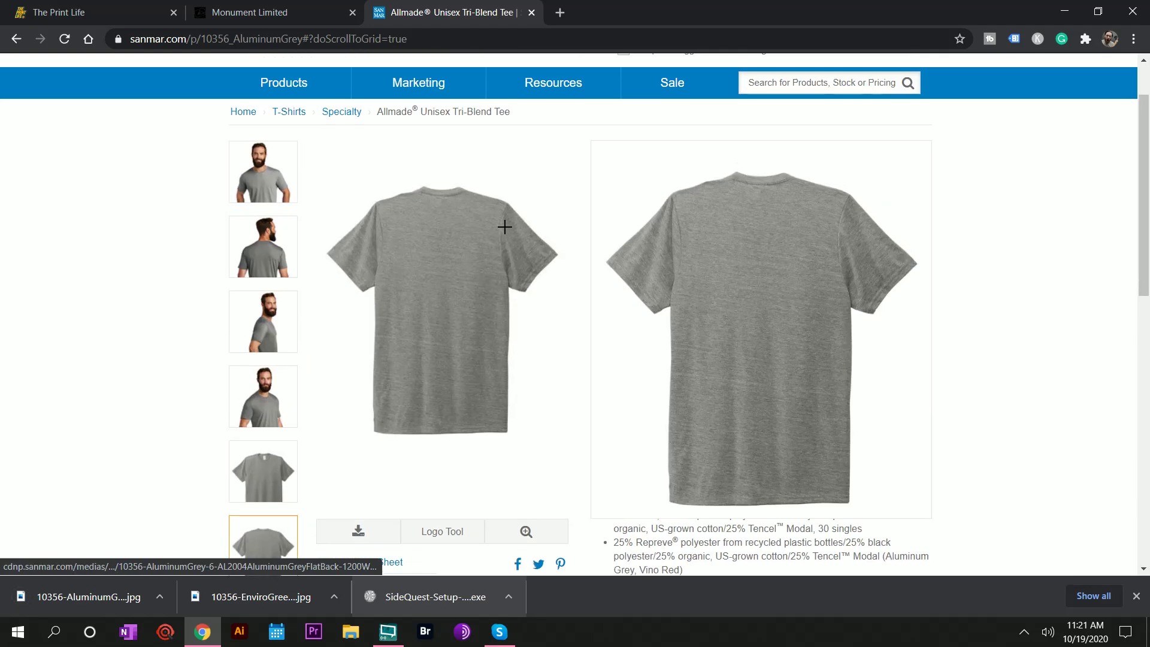
left_click(477, 272)
right_click(581, 277)
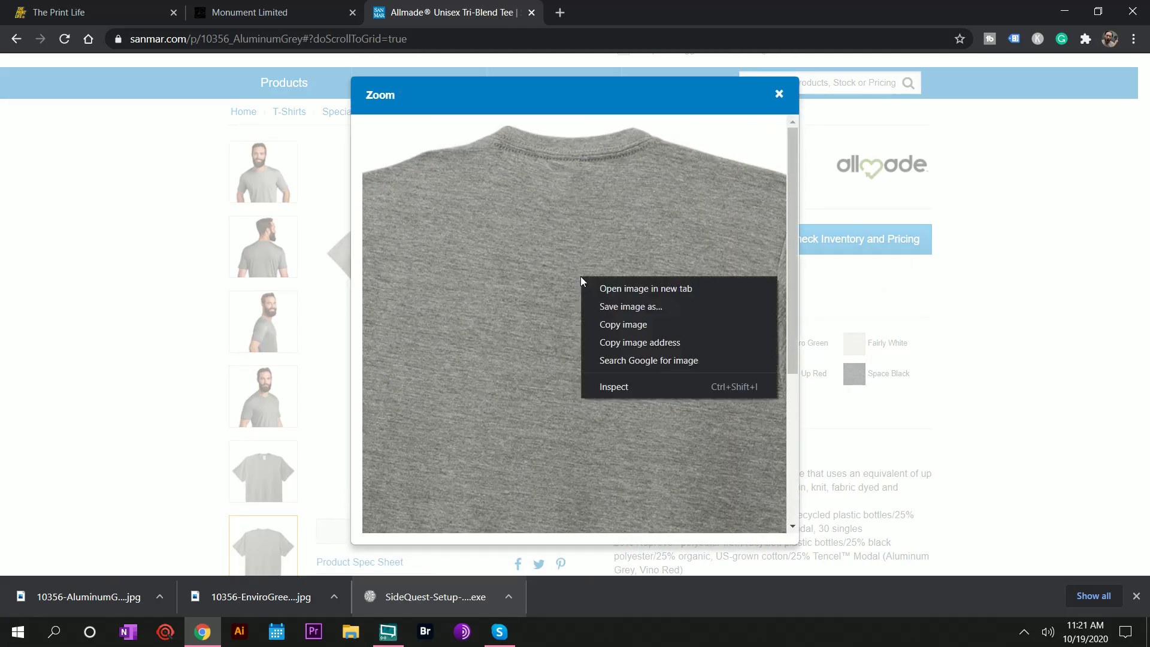
left_click(605, 307)
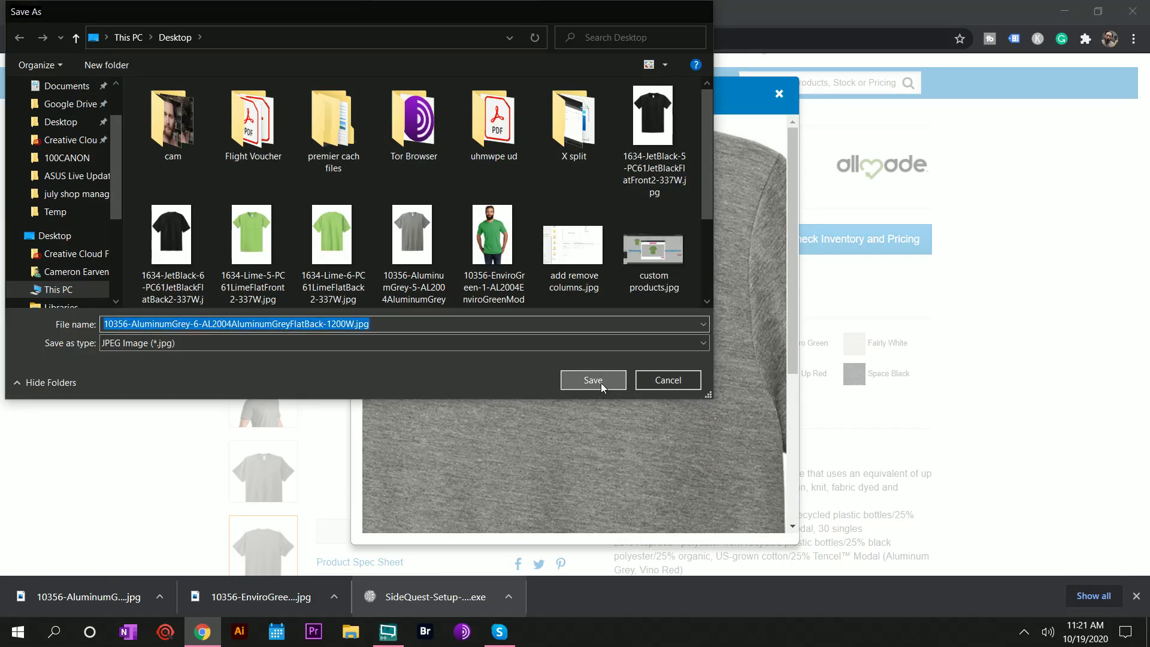
left_click(592, 379)
left_click(778, 95)
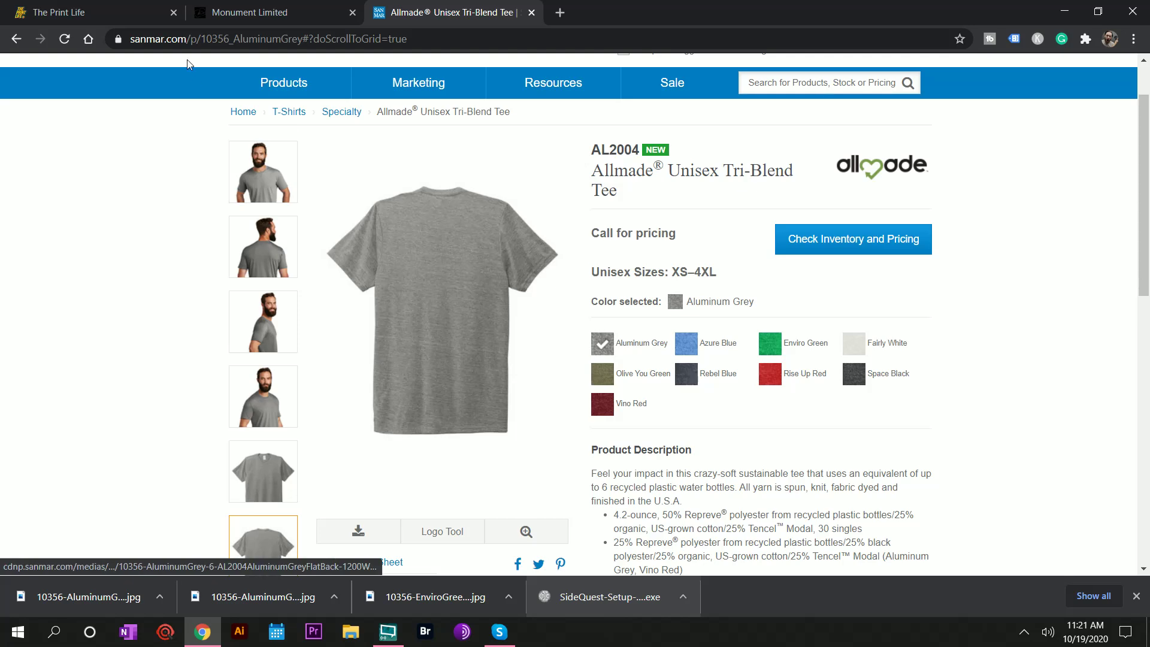
Step: Return to Monument Limited and start a new color row for the product with the Ash color group from the Greys
left_click(253, 16)
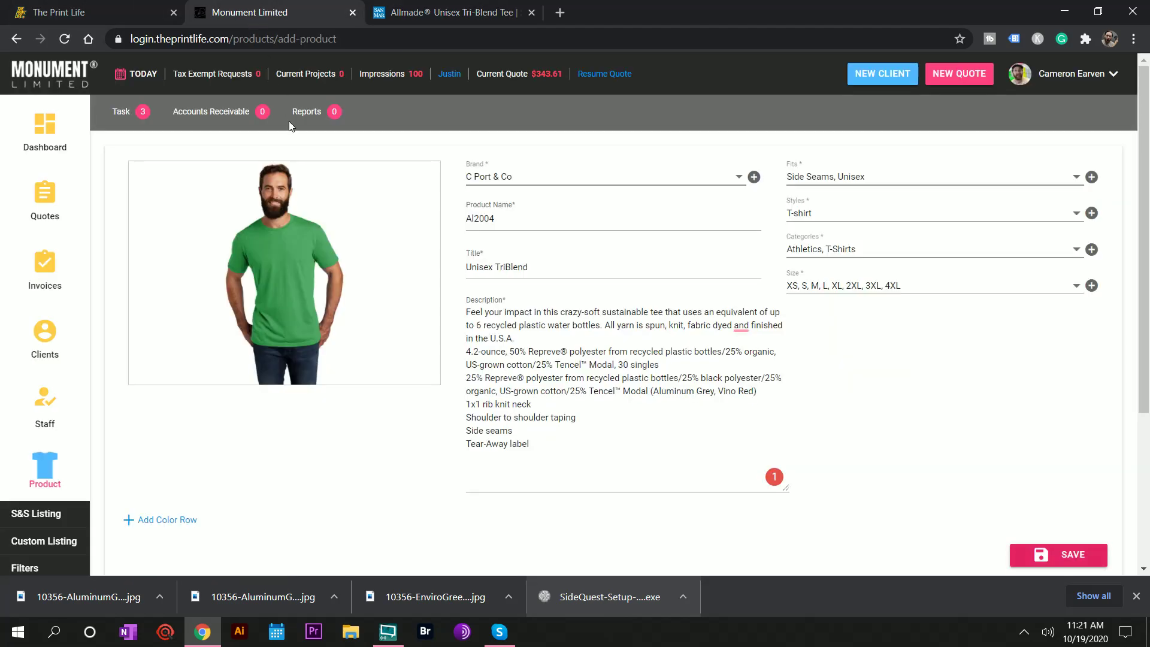
scroll(436, 326, "down", 4)
scroll(436, 326, "up", 4)
scroll(258, 251, "down", 3)
left_click(170, 300)
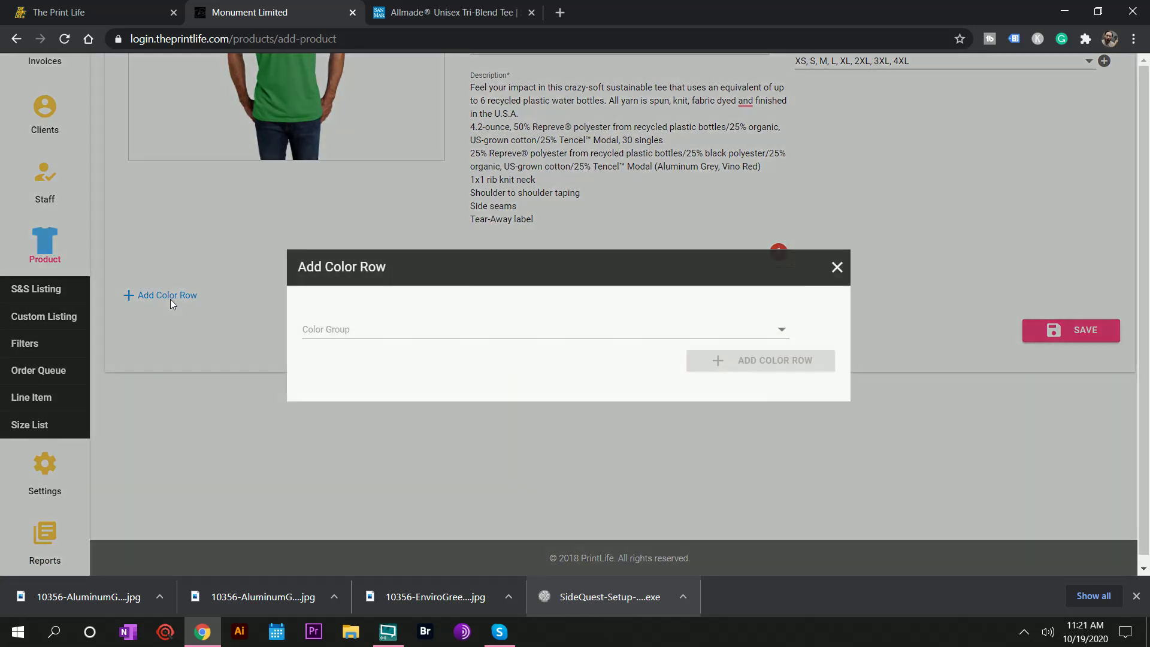
left_click(399, 328)
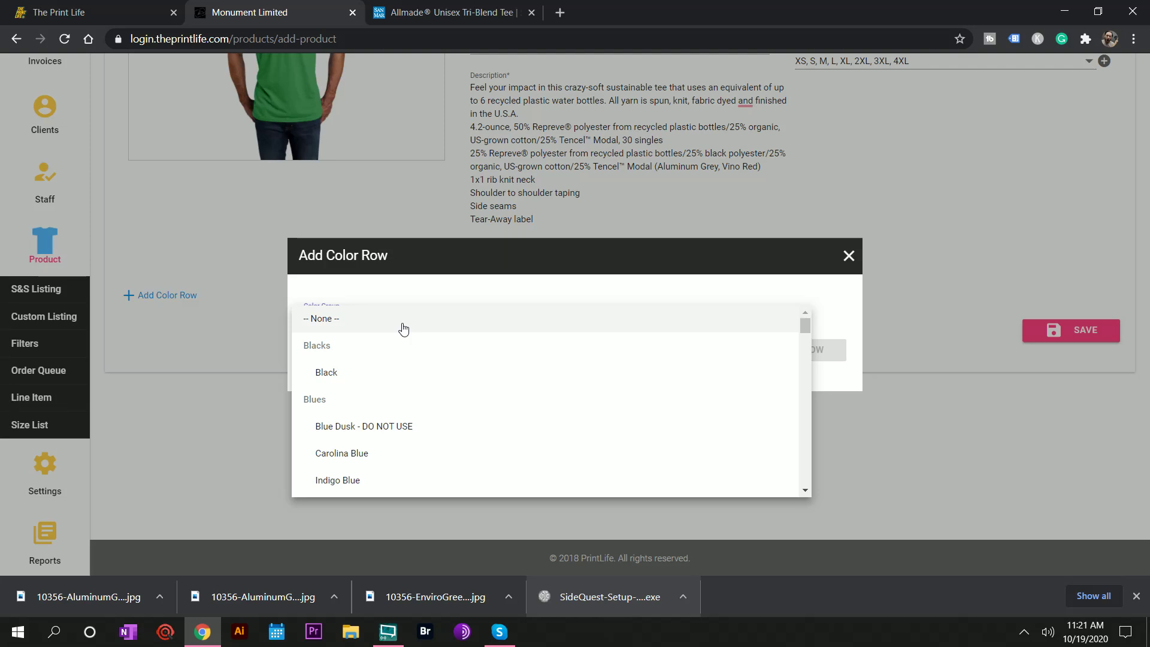
scroll(403, 329, "down", 8)
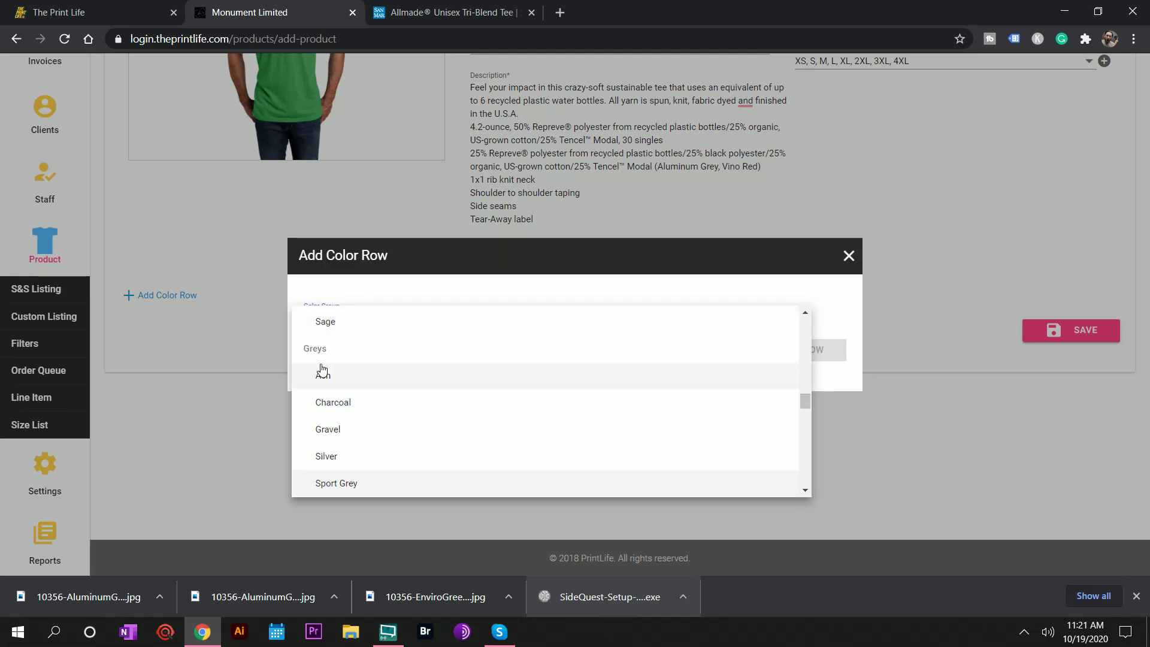
left_click(479, 23)
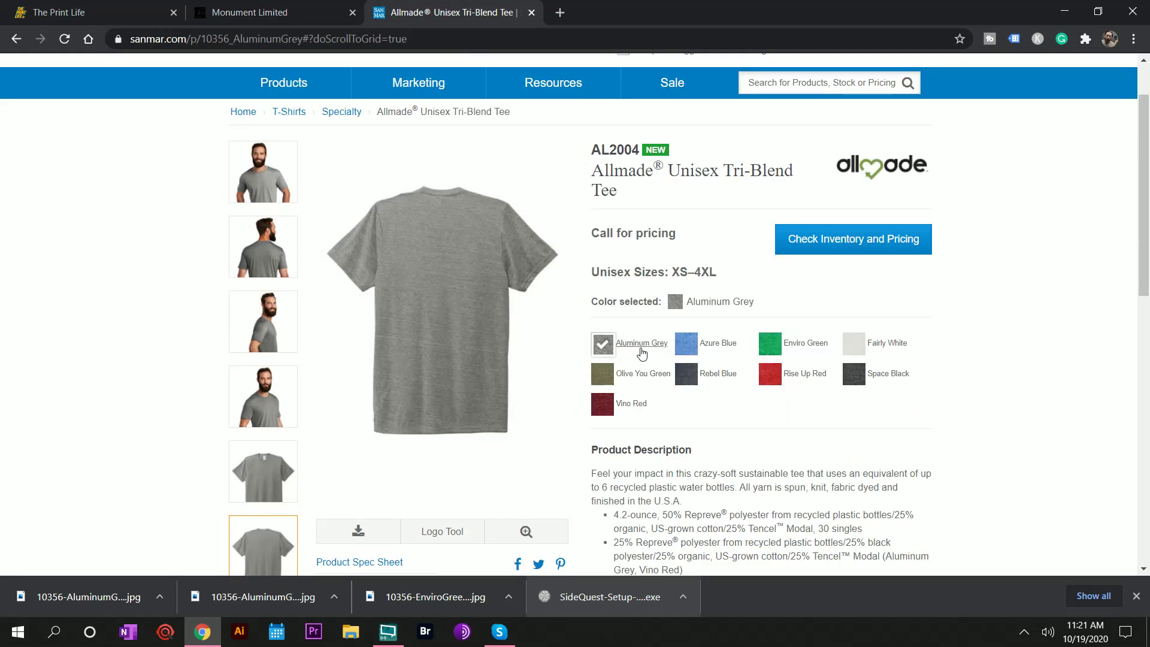
left_click(125, 18)
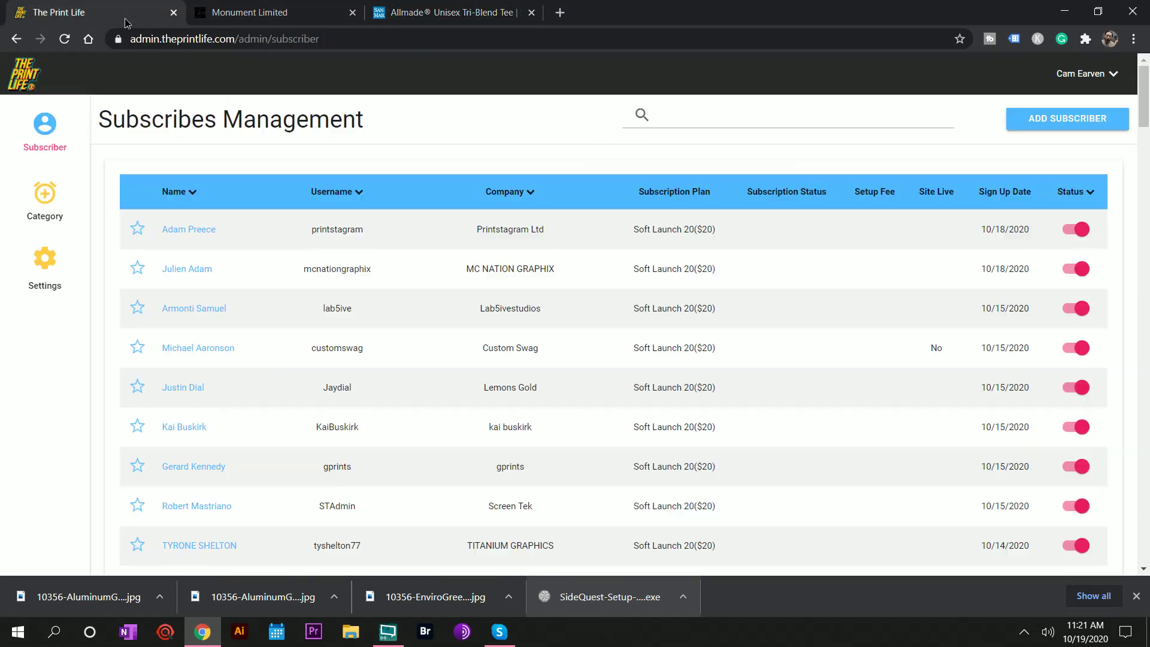
left_click(253, 7)
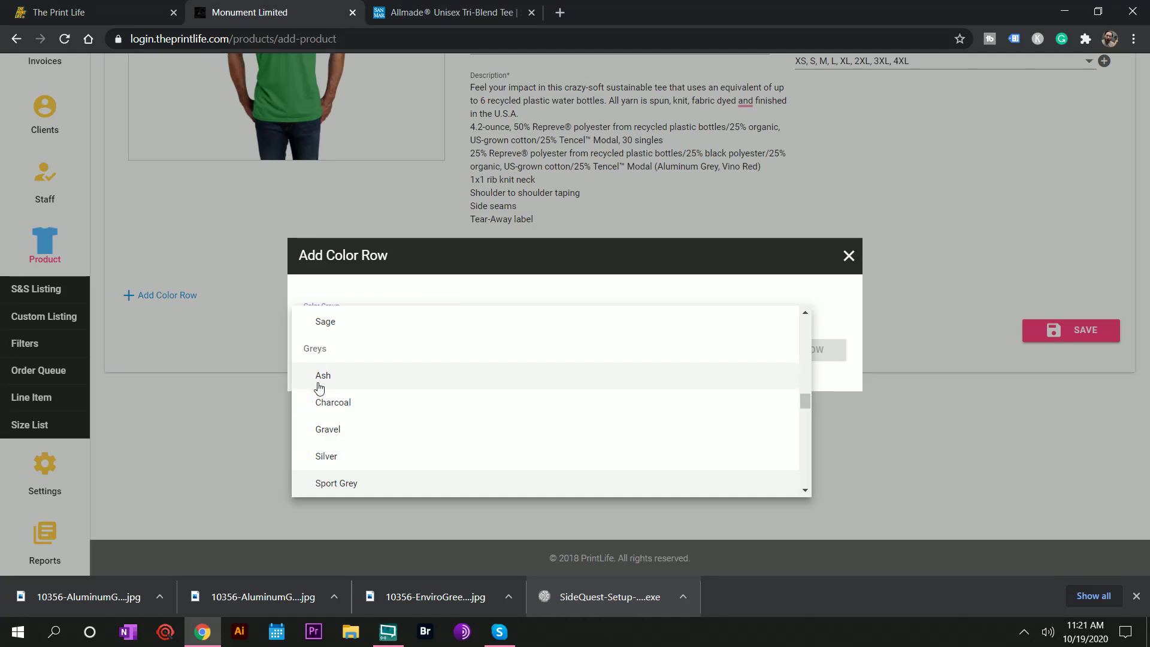
left_click(320, 376)
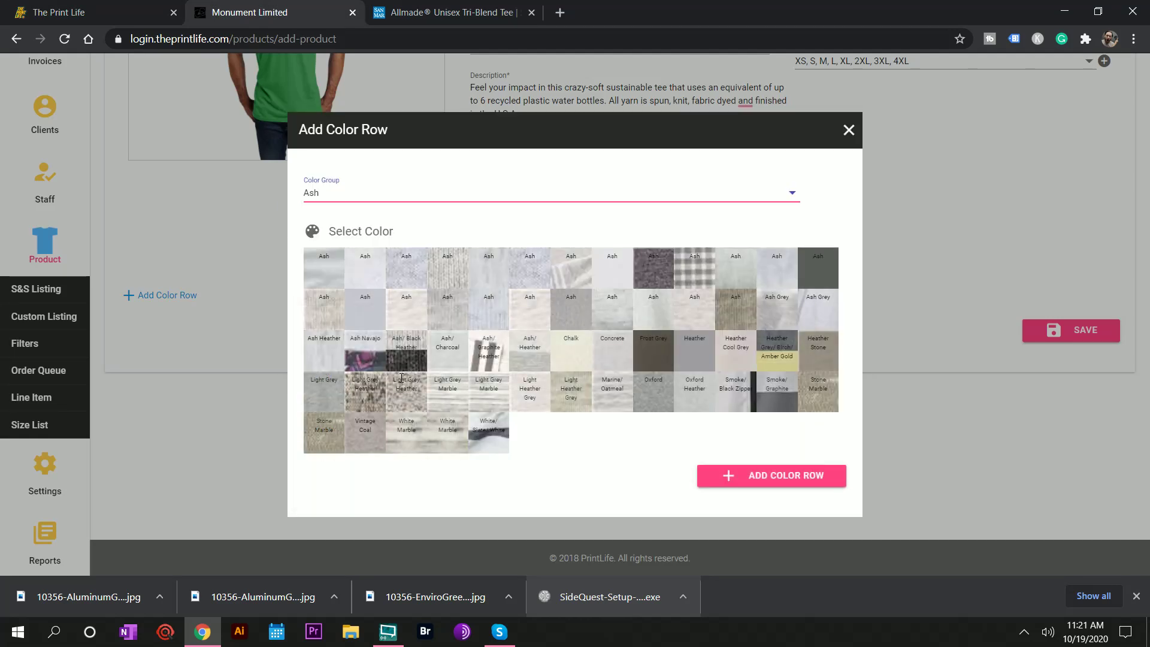
Step: Change the color group to Charcoal, pick a Charcoal Heather swatch and add it as a color row
left_click(365, 199)
left_click(358, 221)
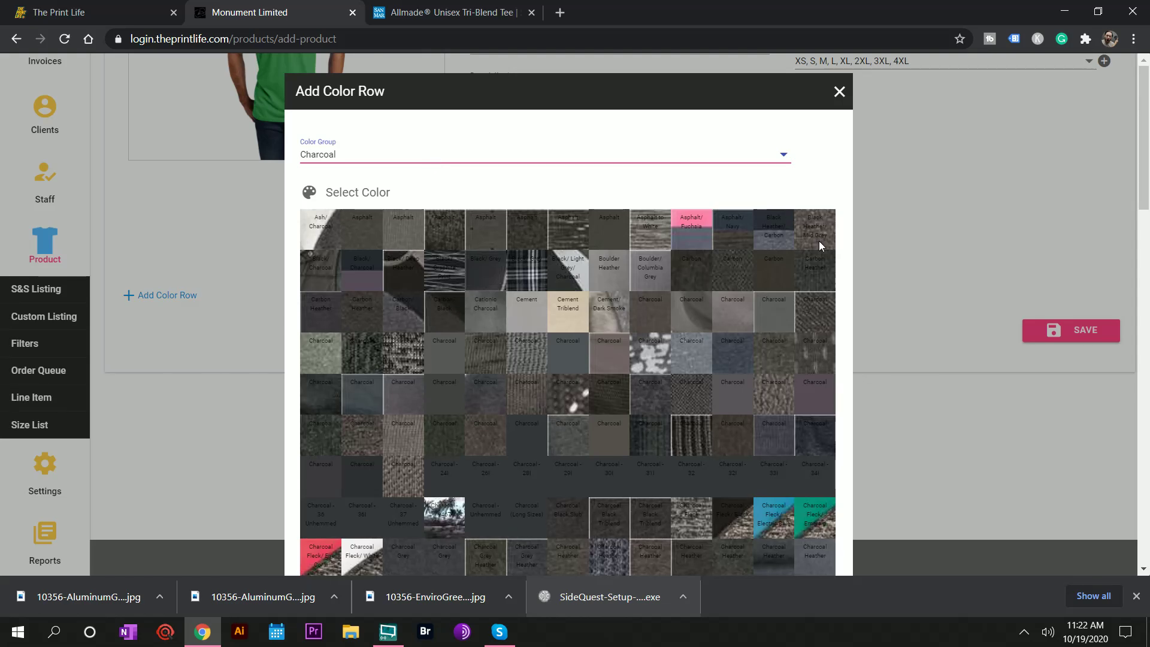
scroll(636, 304, "down", 6)
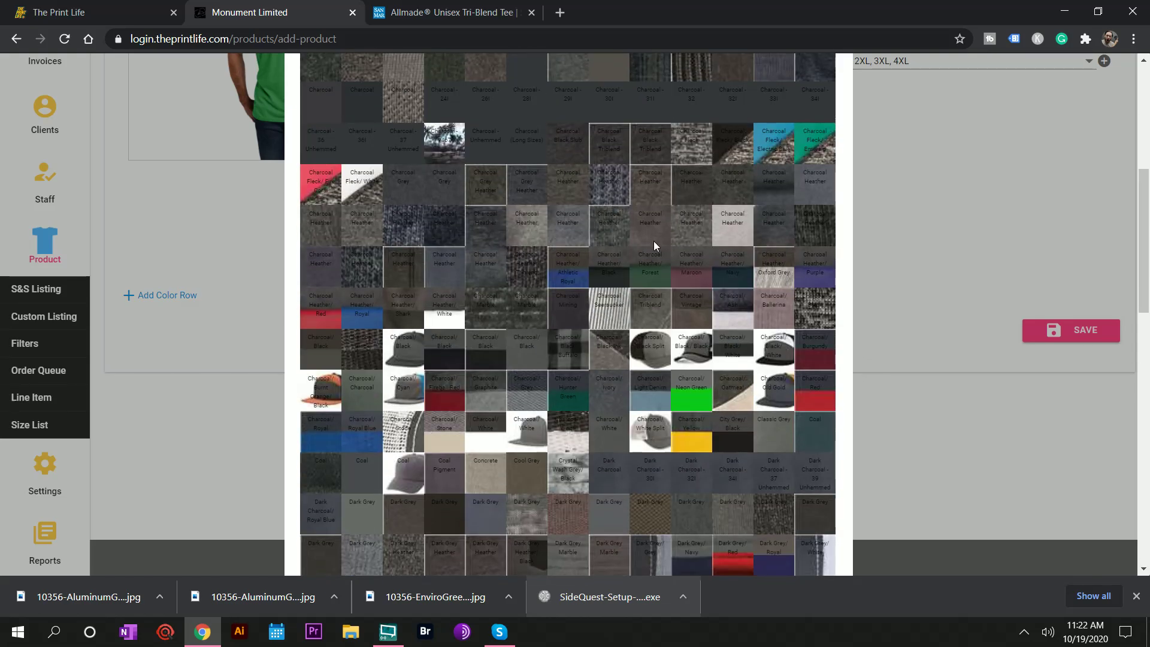
left_click(695, 228)
scroll(651, 314, "down", 15)
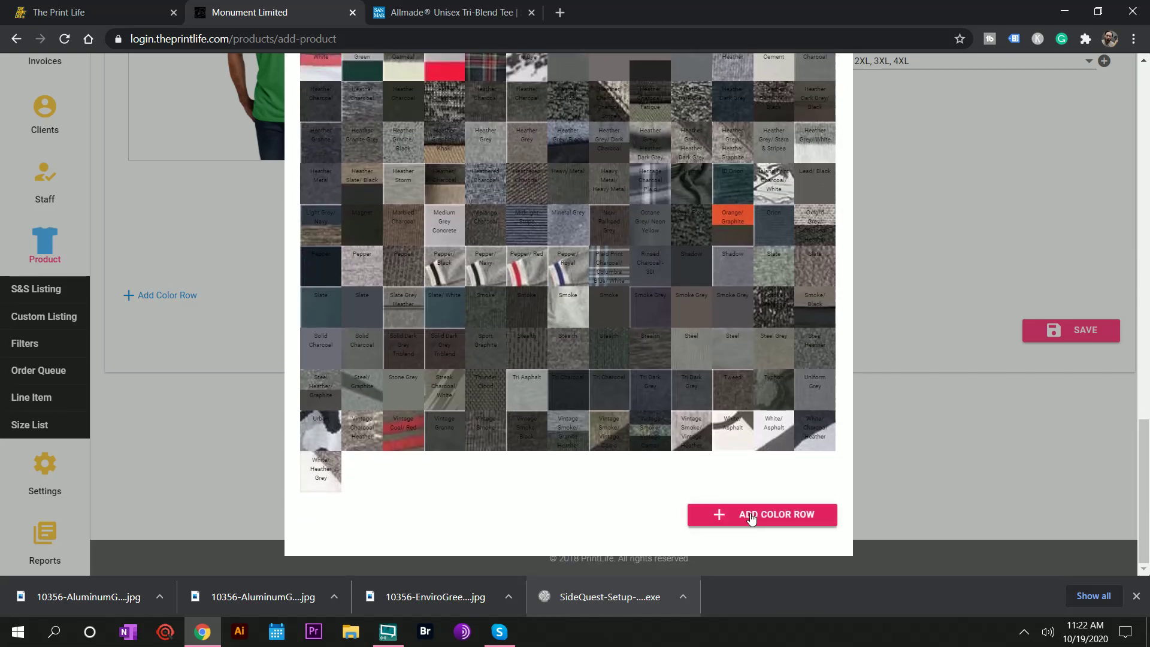
left_click(752, 518)
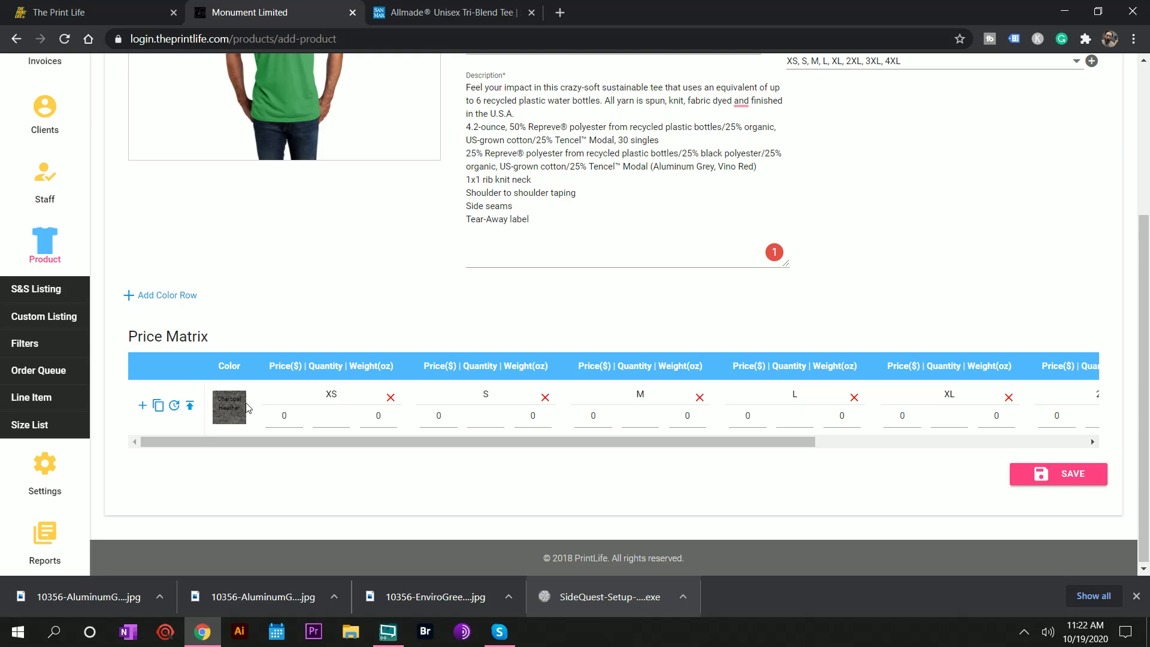
Step: Look over the price matrix's size columns and compare them with the sizes selected for the product
left_click_drag(354, 443, 837, 412)
scroll(896, 251, "up", 5)
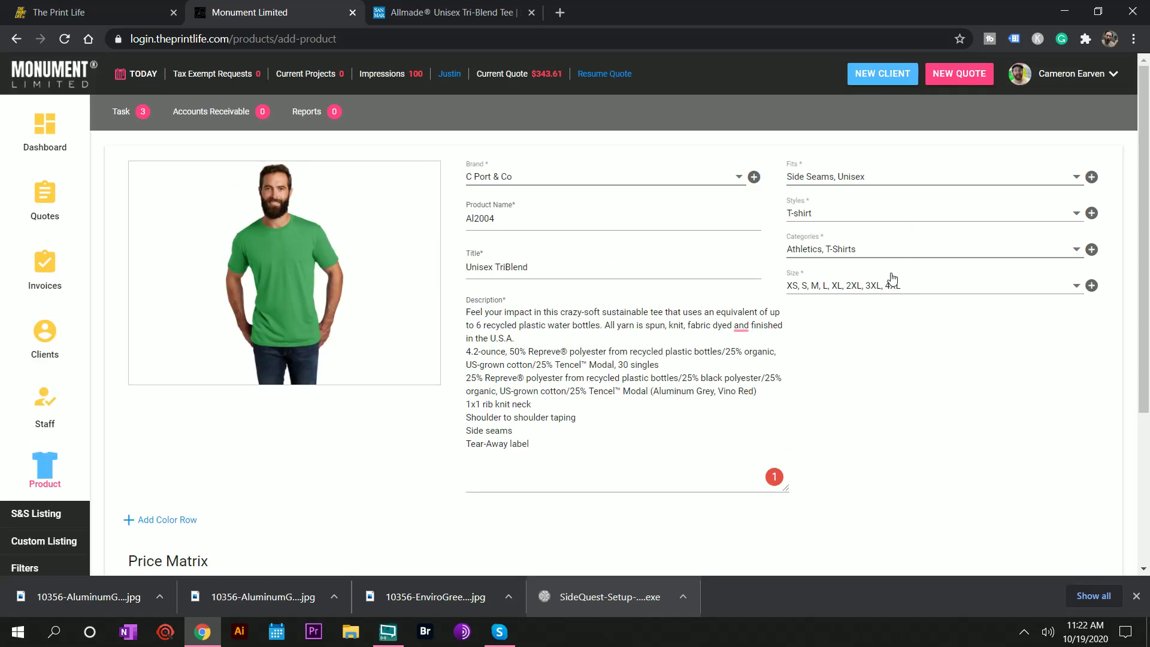
scroll(901, 285, "down", 5)
scroll(893, 286, "up", 5)
scroll(883, 285, "down", 5)
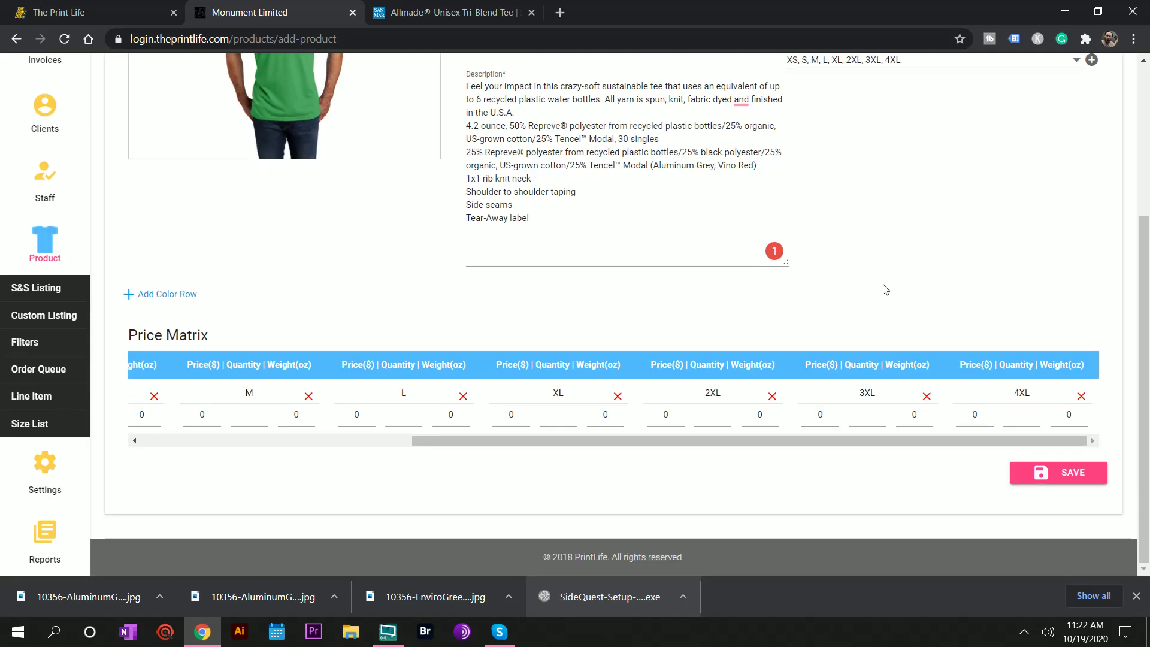
left_click_drag(595, 448, 153, 502)
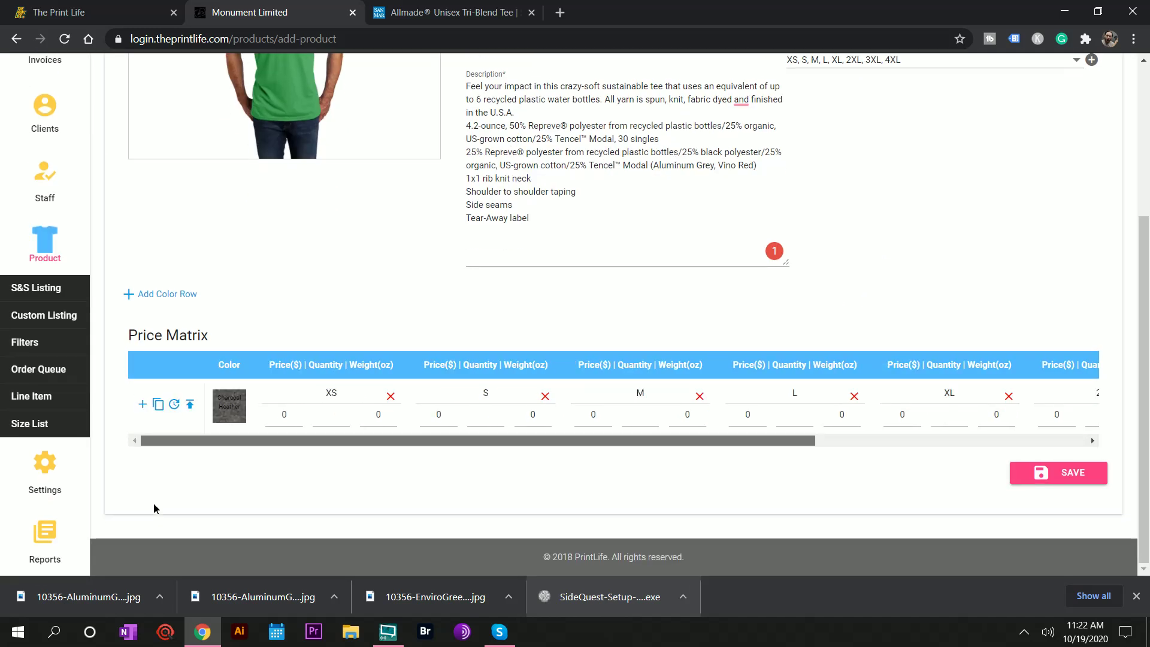
Step: Examine the sizes that can be added to the Charcoal Heather row, without adding any
left_click(142, 407)
left_click(468, 316)
scroll(464, 360, "down", 1)
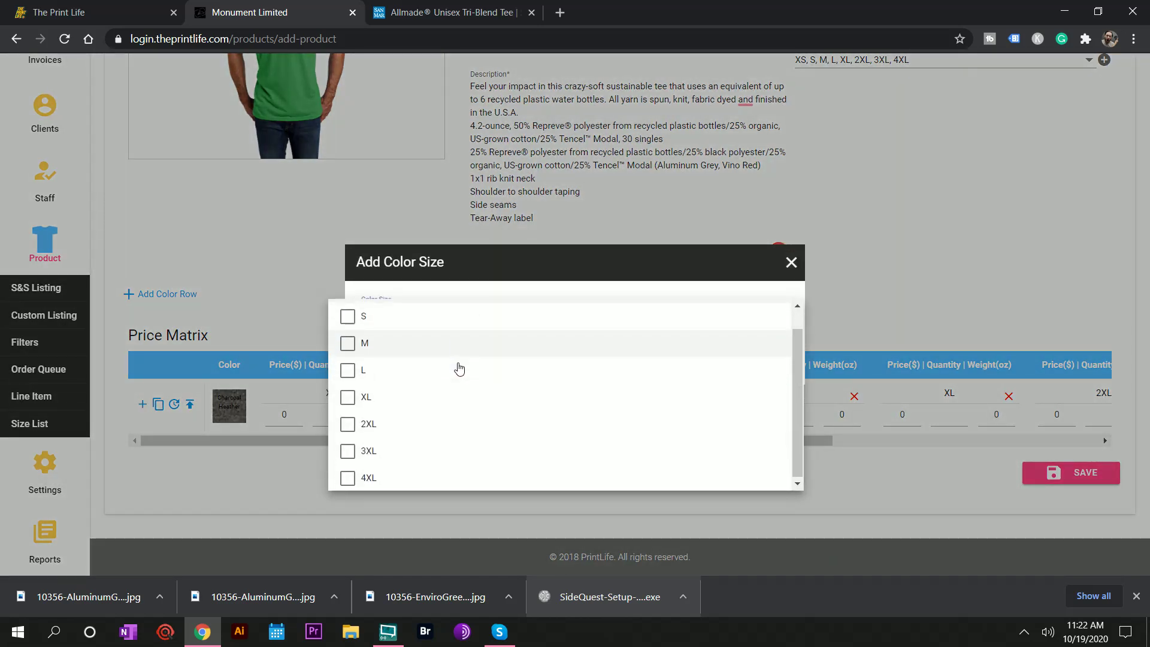
scroll(453, 413, "up", 1)
scroll(454, 392, "down", 1)
scroll(453, 392, "up", 1)
left_click(285, 253)
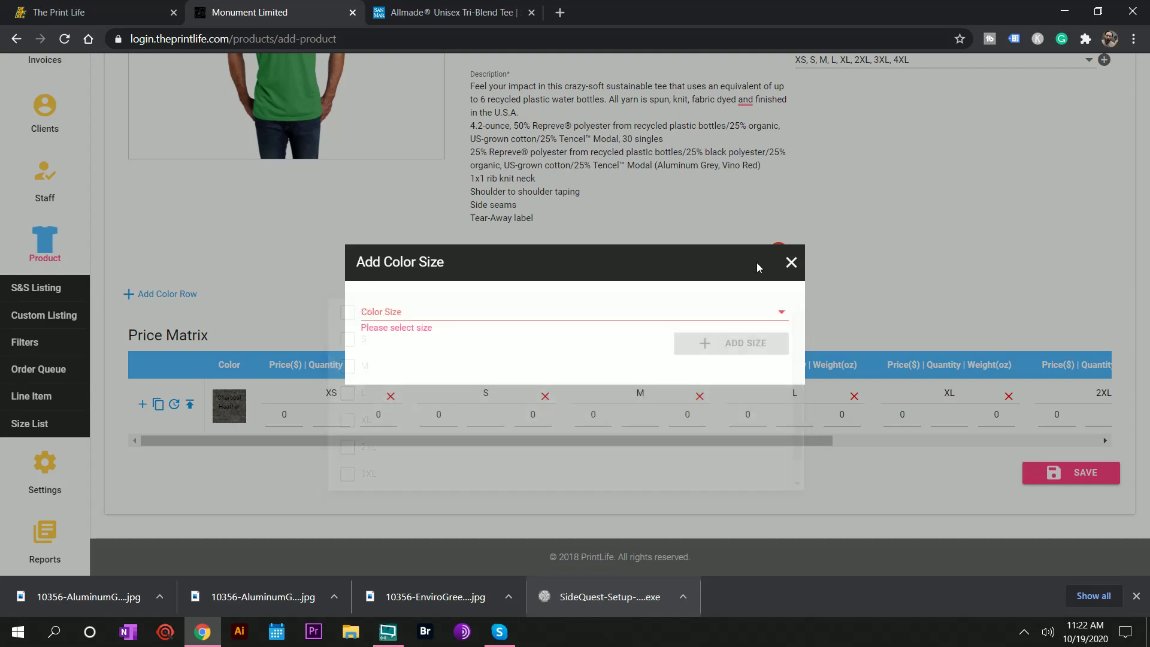
left_click(792, 267)
Step: Create a new product size named Banner and save it
scroll(900, 233, "up", 4)
scroll(897, 235, "down", 3)
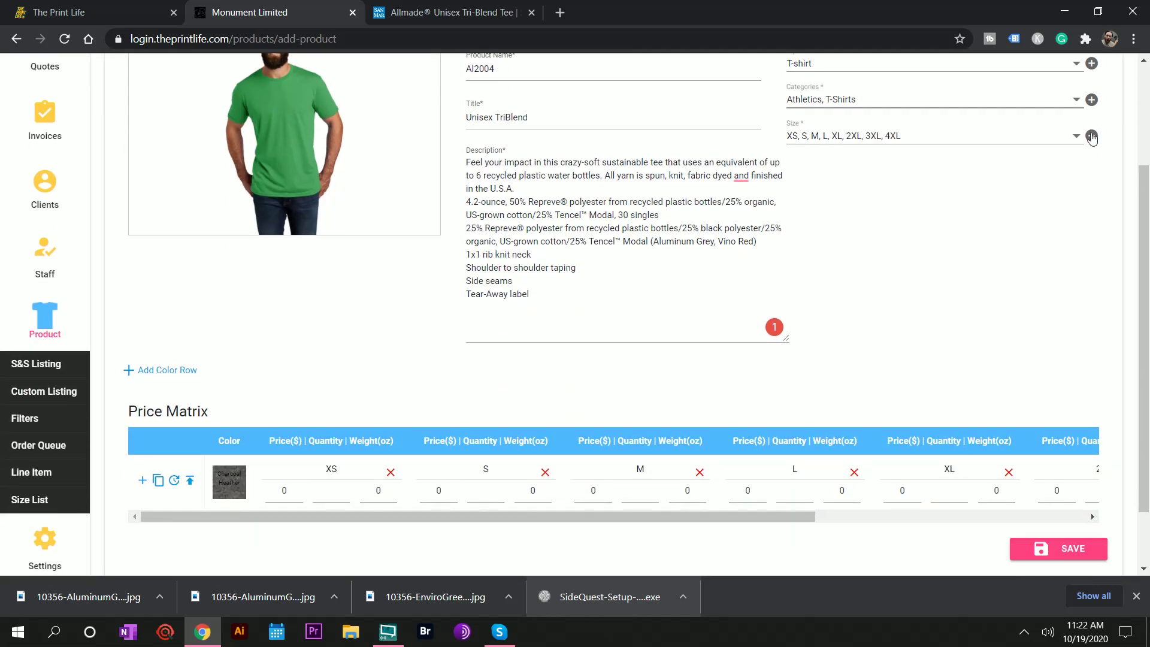
left_click(1091, 137)
left_click(391, 326)
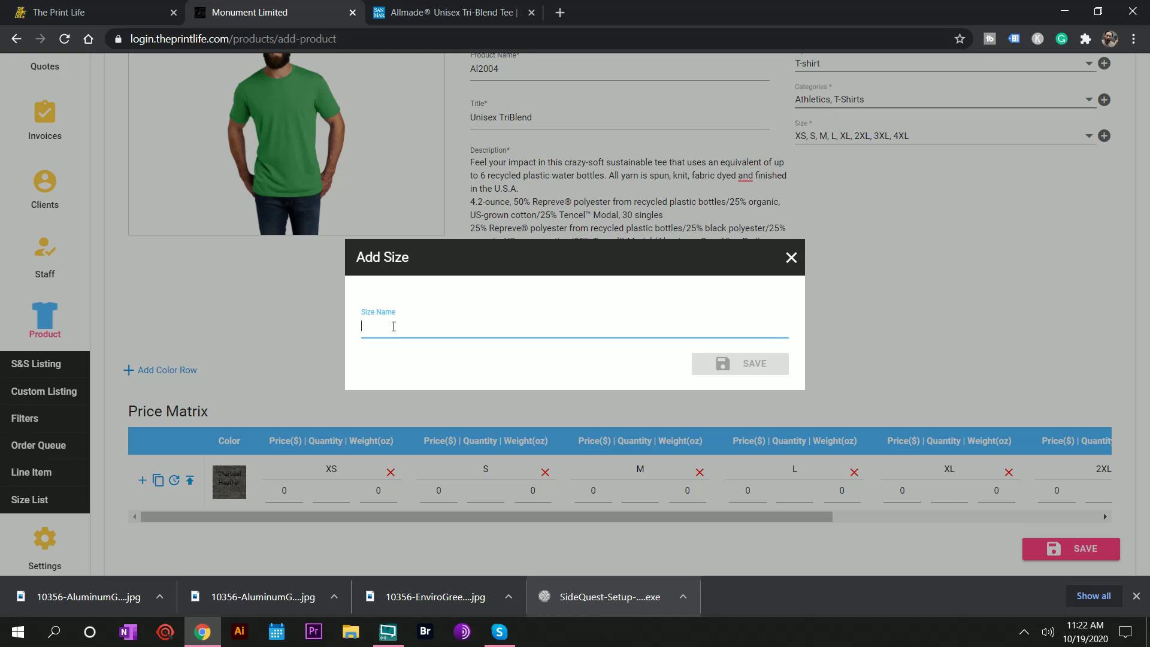
type("Banner")
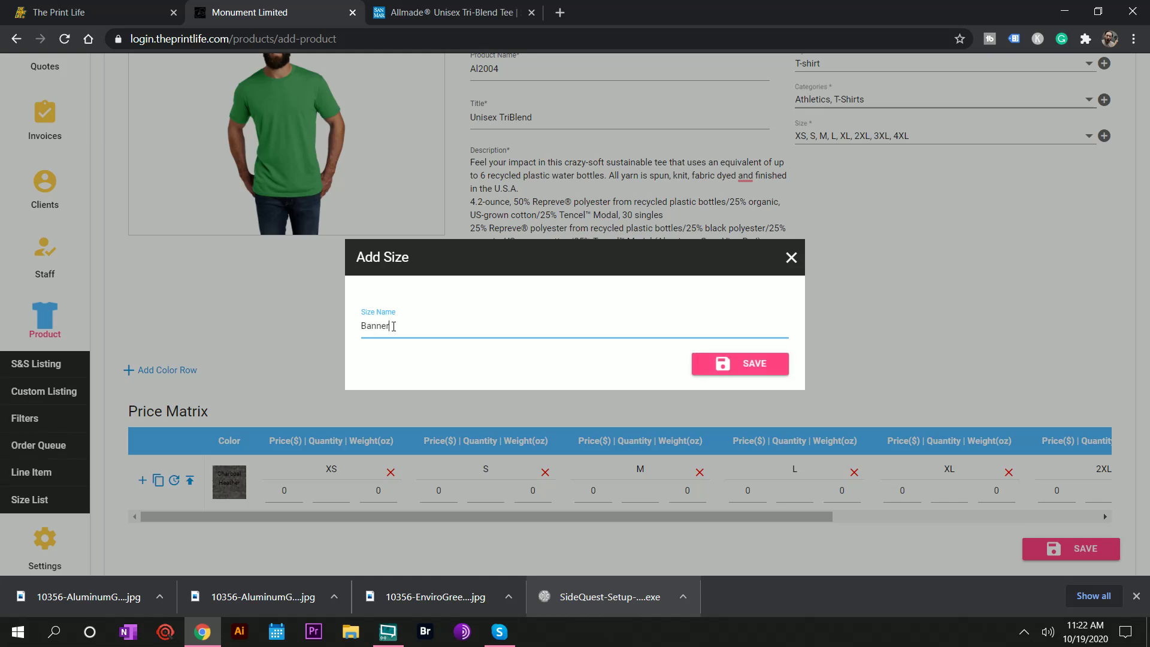
left_click(740, 366)
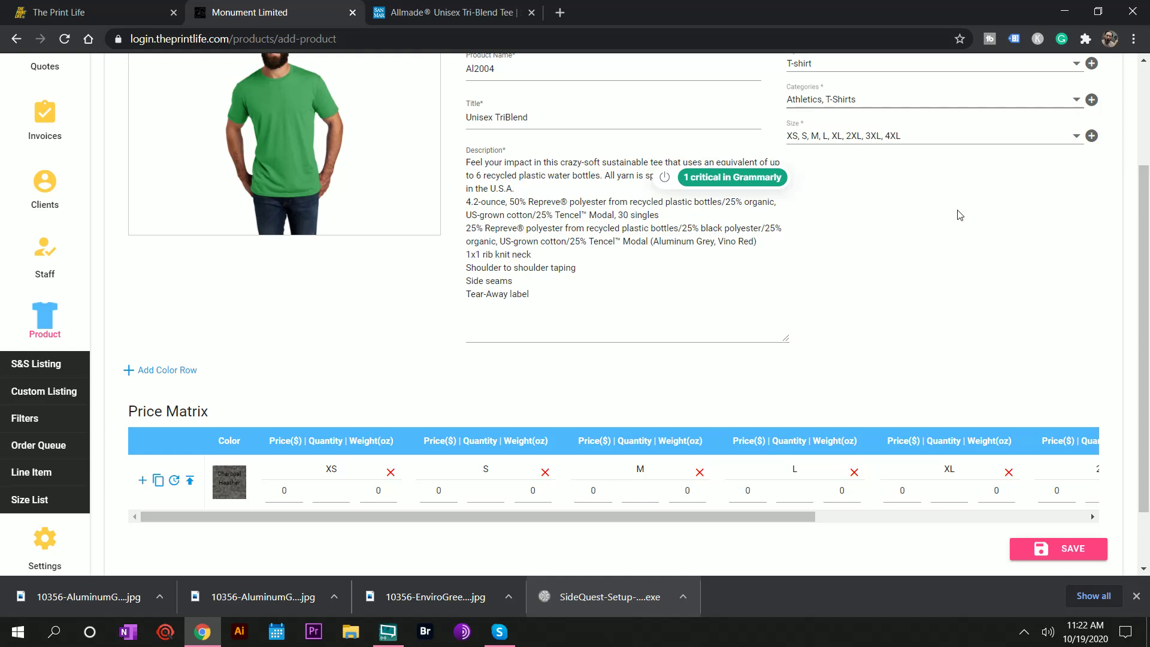
Step: Include Banner in the product's selected sizes
left_click(1040, 136)
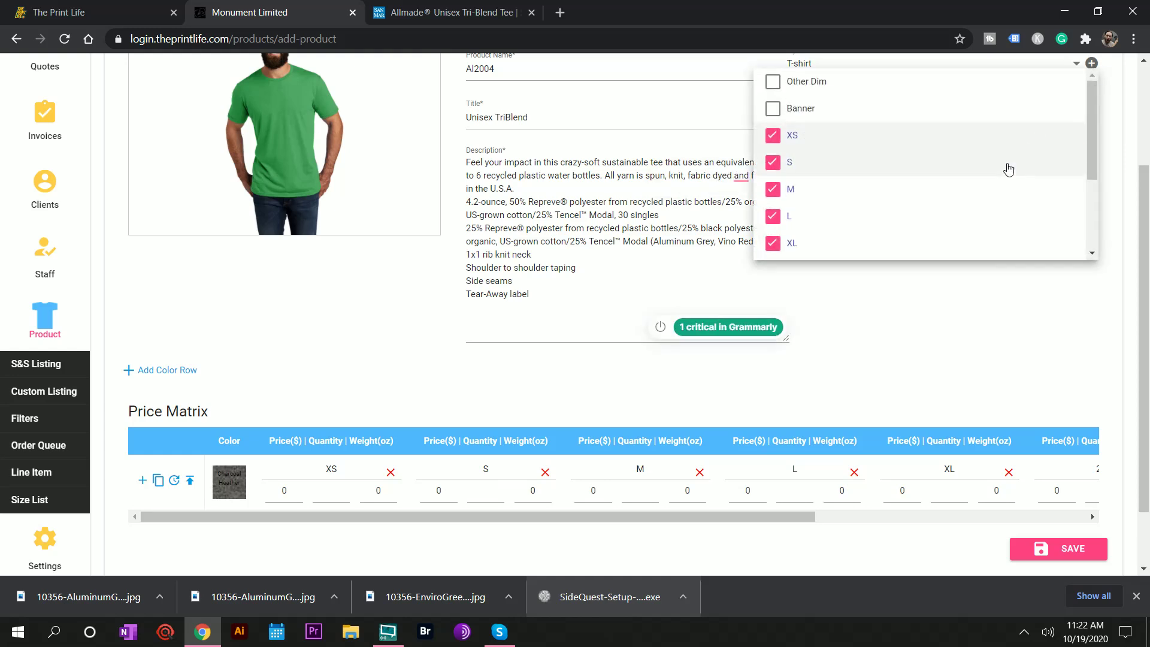
scroll(1008, 170, "up", 3)
left_click(775, 258)
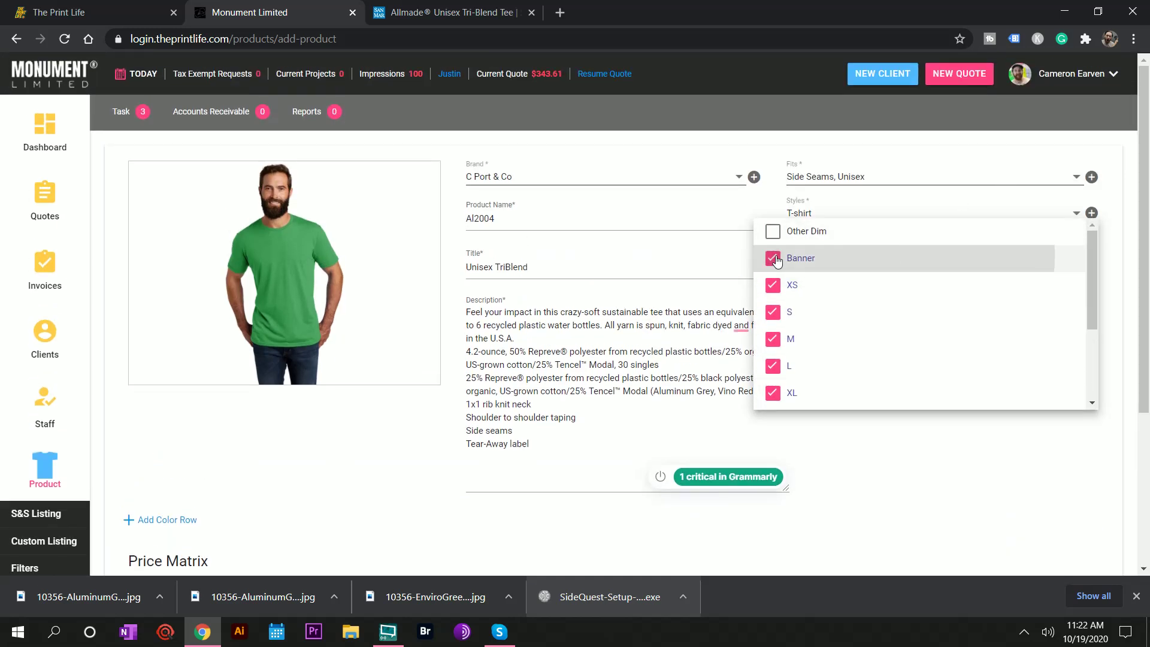
left_click(955, 465)
Step: Check for Banner among the sizes that can be added to the Charcoal Heather row, leaving the row as it is
scroll(899, 385, "down", 4)
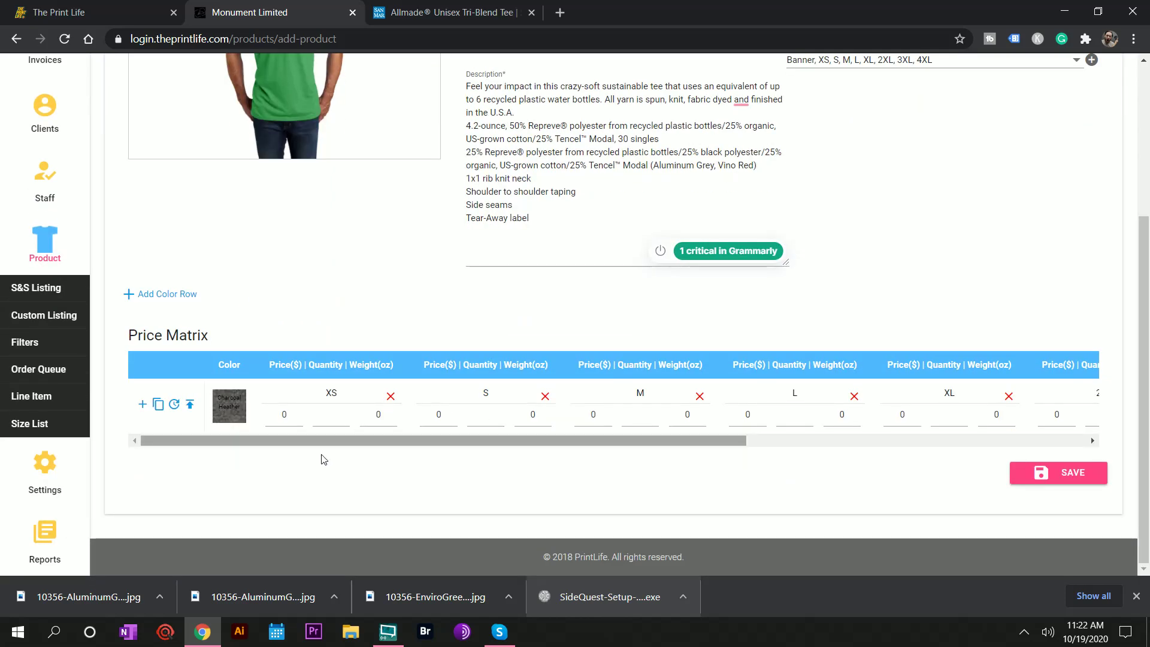
left_click(142, 404)
left_click(517, 304)
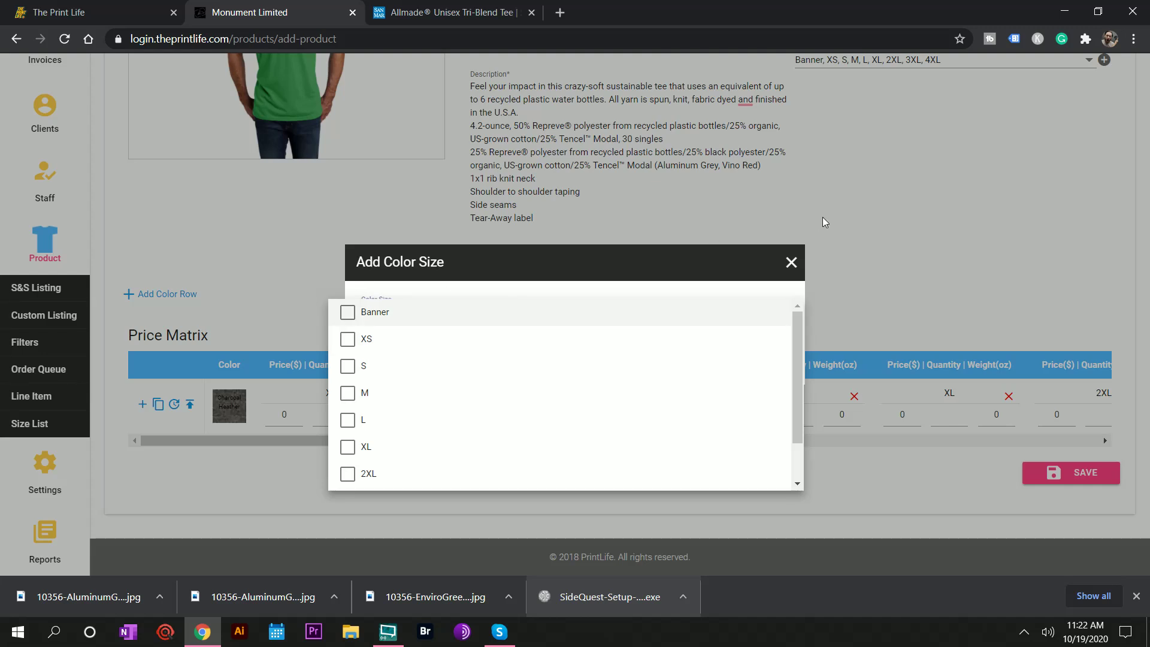
left_click(791, 262)
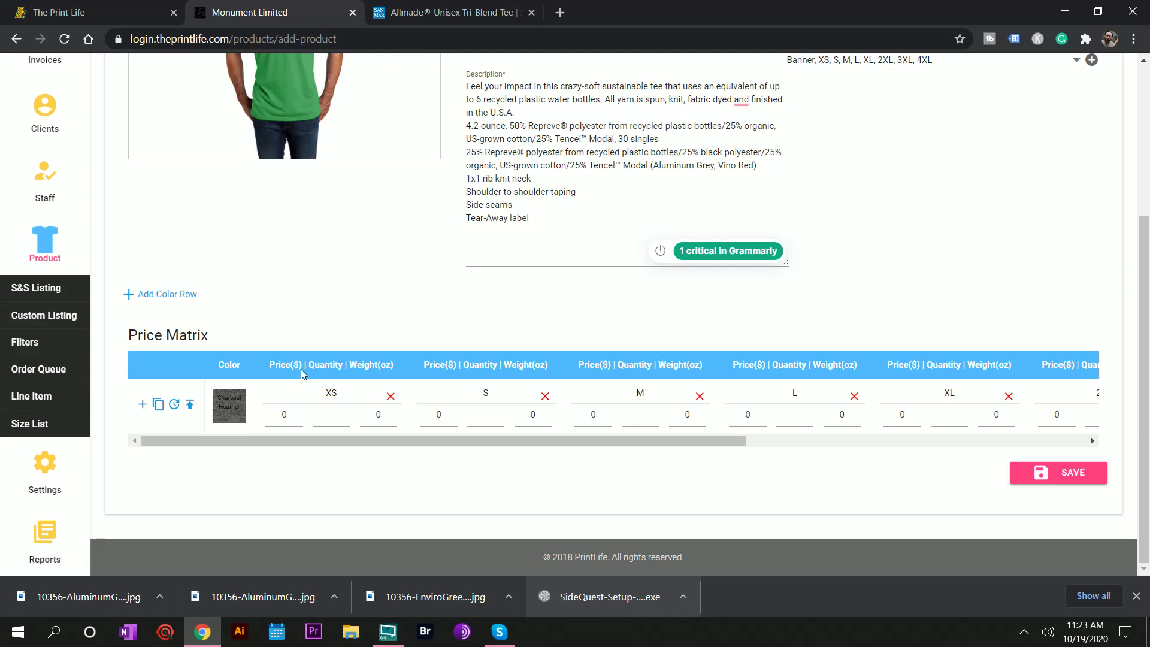
Step: Set the Charcoal Heather XS price to 2.00 and weight to 4.2 oz, checking the fabric weight on the SanMar product page
left_click(429, 18)
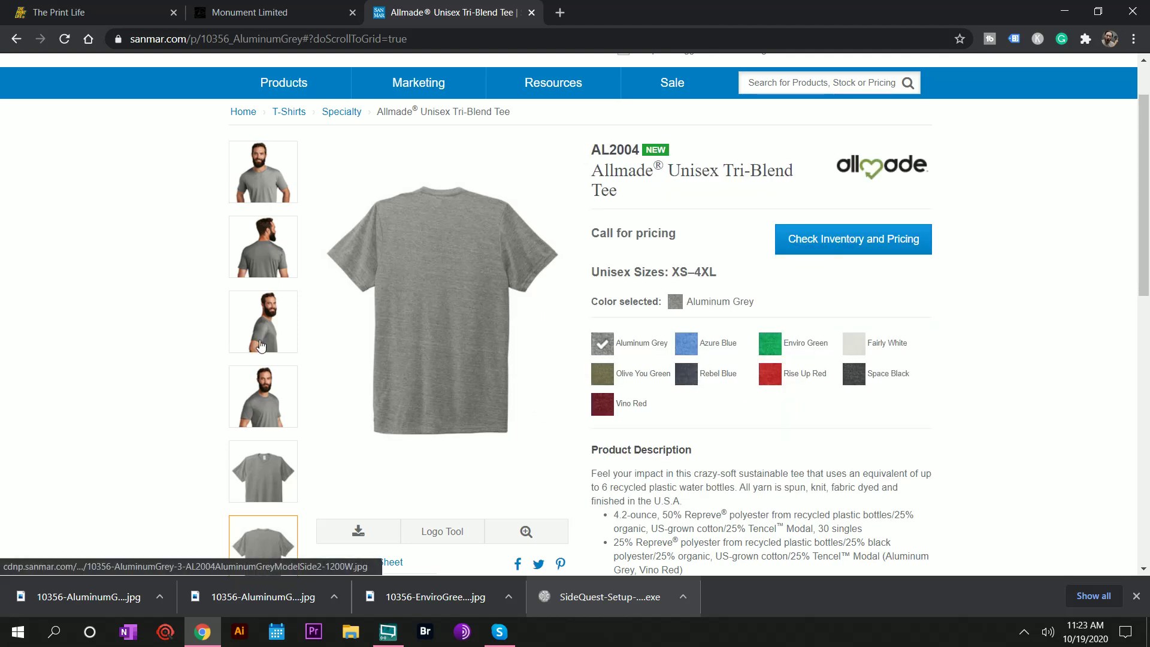
left_click(254, 12)
left_click(297, 405)
type("2.00")
key("Tab")
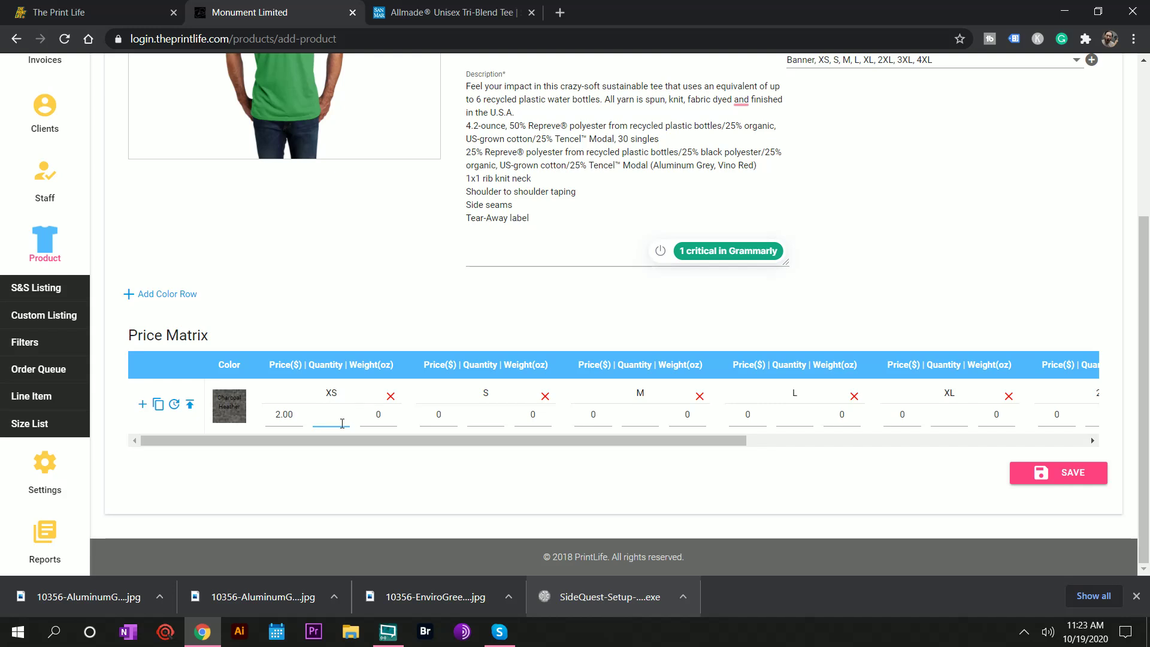
key("Tab")
left_click(412, 14)
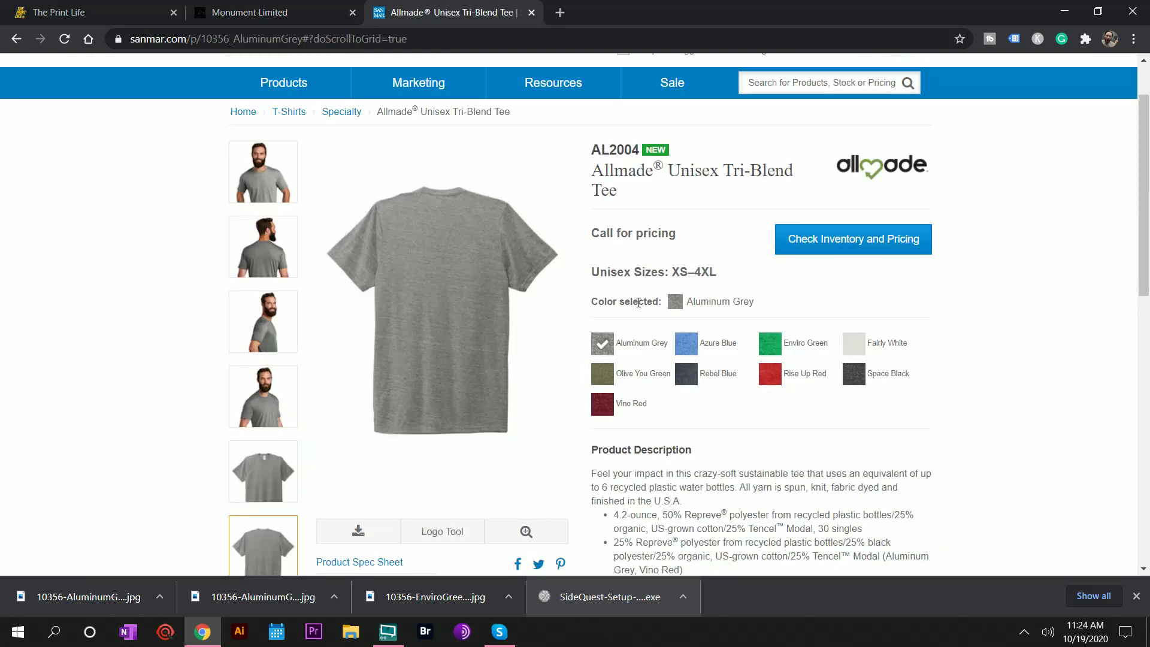
scroll(638, 303, "down", 2)
left_click(262, 21)
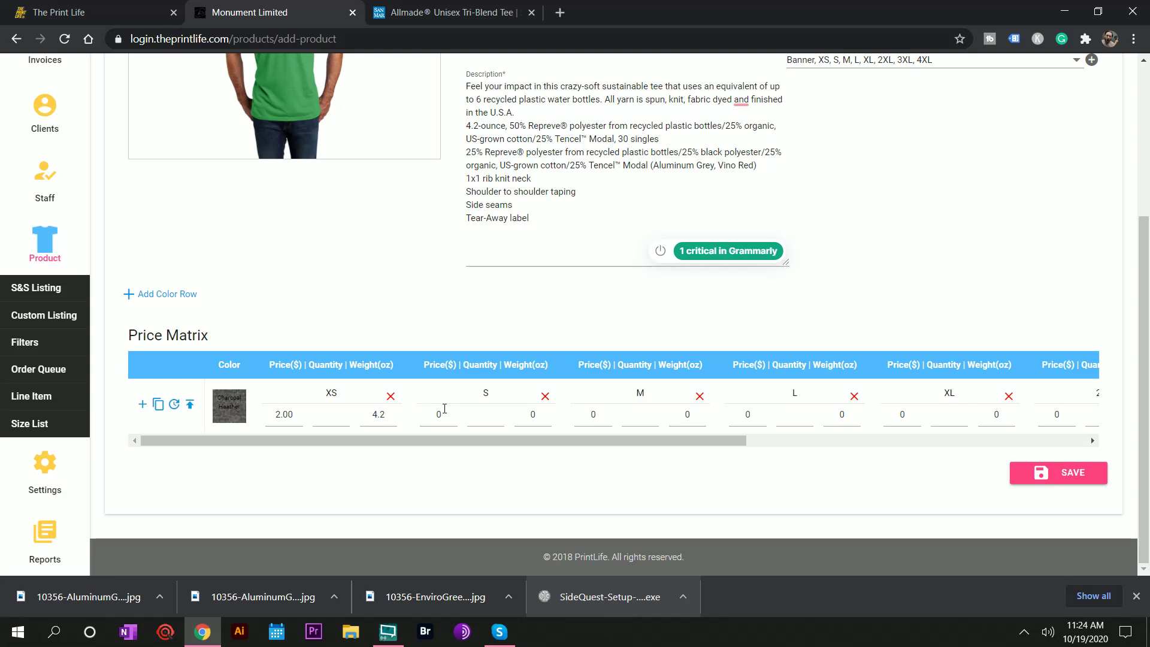
Step: Set the price to 2.00 and the weight to 4.2 oz for sizes S and M in the Charcoal Heather row
double_click(439, 414)
type("2.00")
key("Tab")
key("Tab")
type("4.2")
double_click(585, 415)
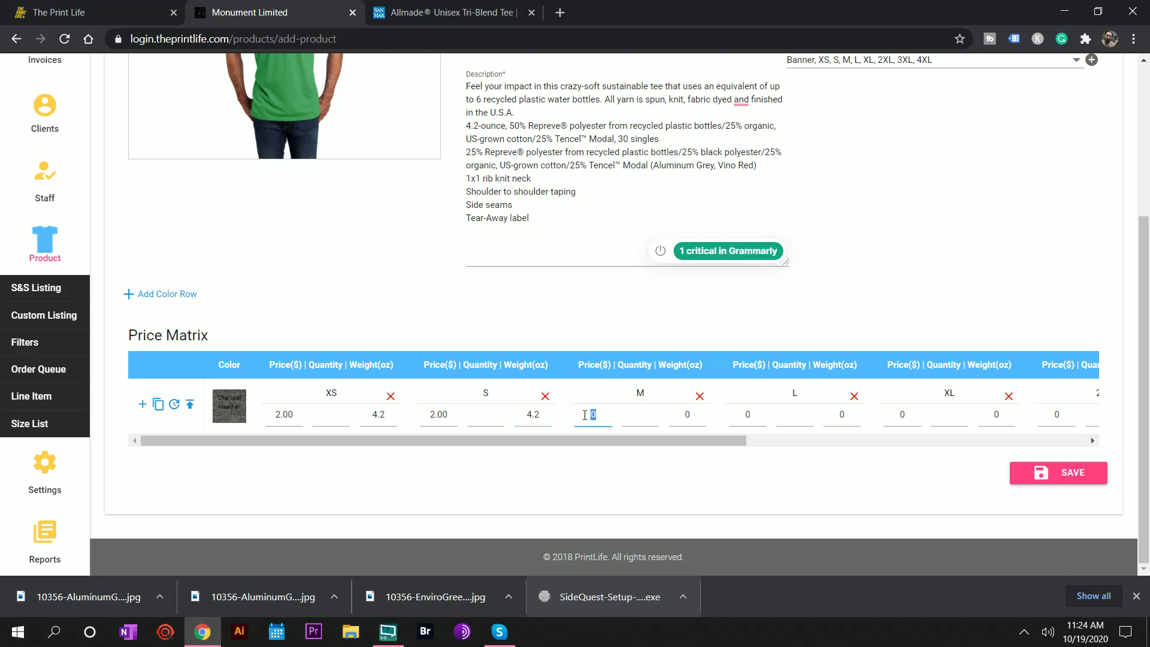
type("2.00")
key("Tab")
key("Tab")
key("Tab")
Step: Set the price to 2.00 and the weight to 4.2 oz for sizes L and XL in the Charcoal Heather row
type("2.00")
key("Tab")
key("Tab")
type("4.2")
key("Tab")
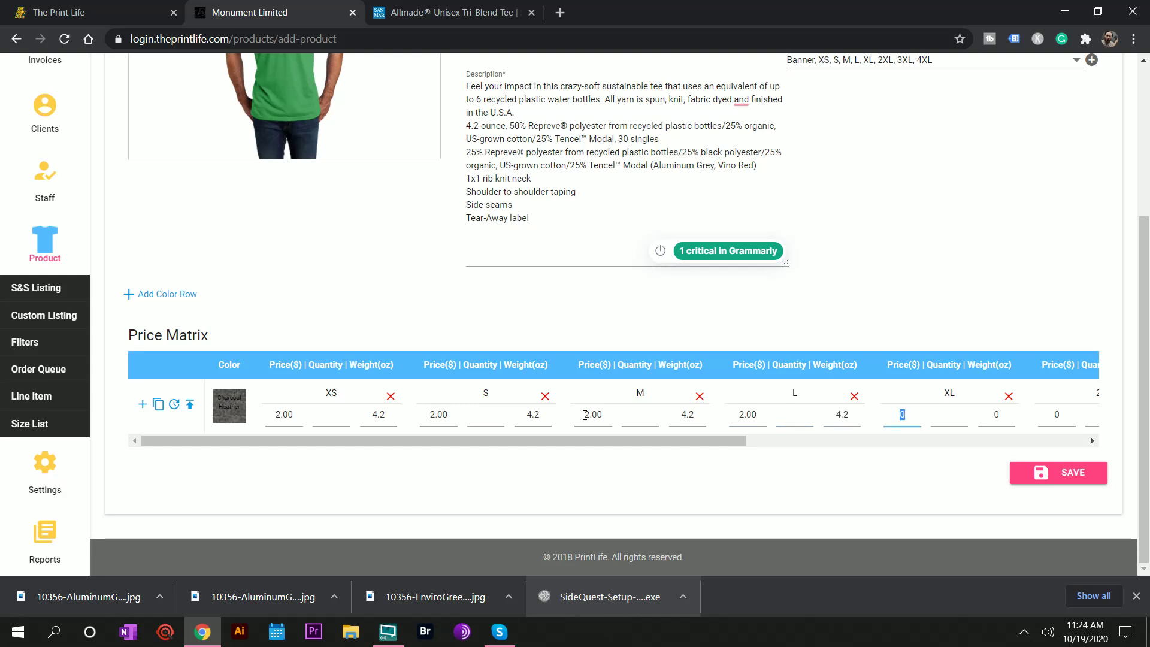
type("2.00")
key("Tab")
key("Tab")
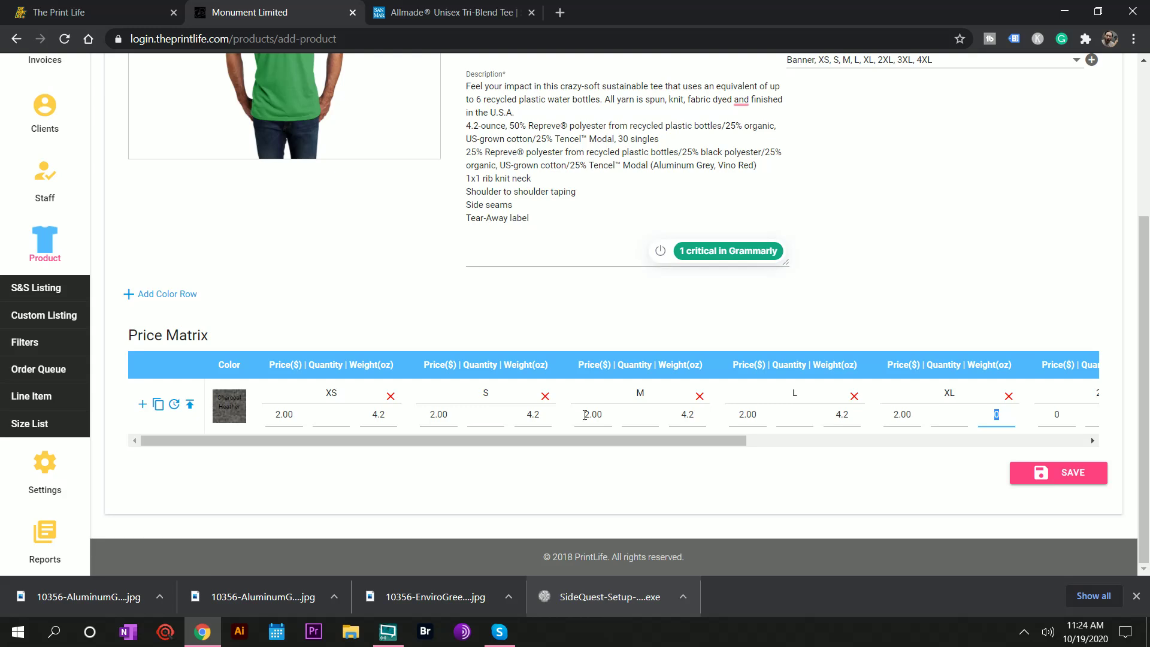
type("4.2")
key("Tab")
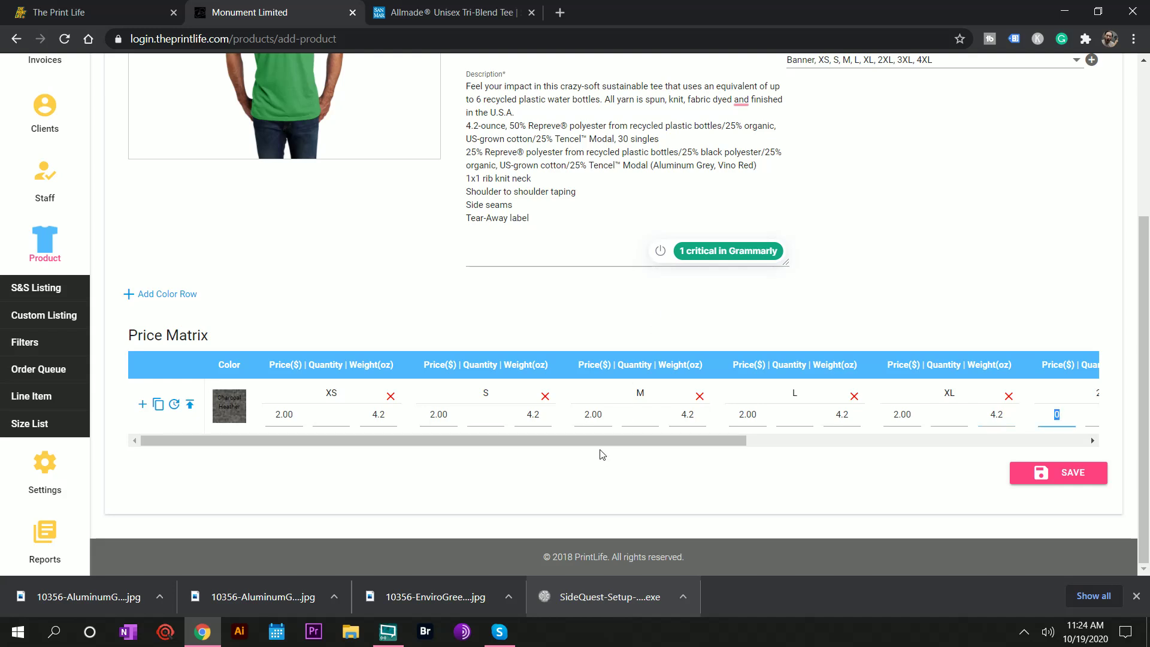
left_click_drag(600, 444, 967, 449)
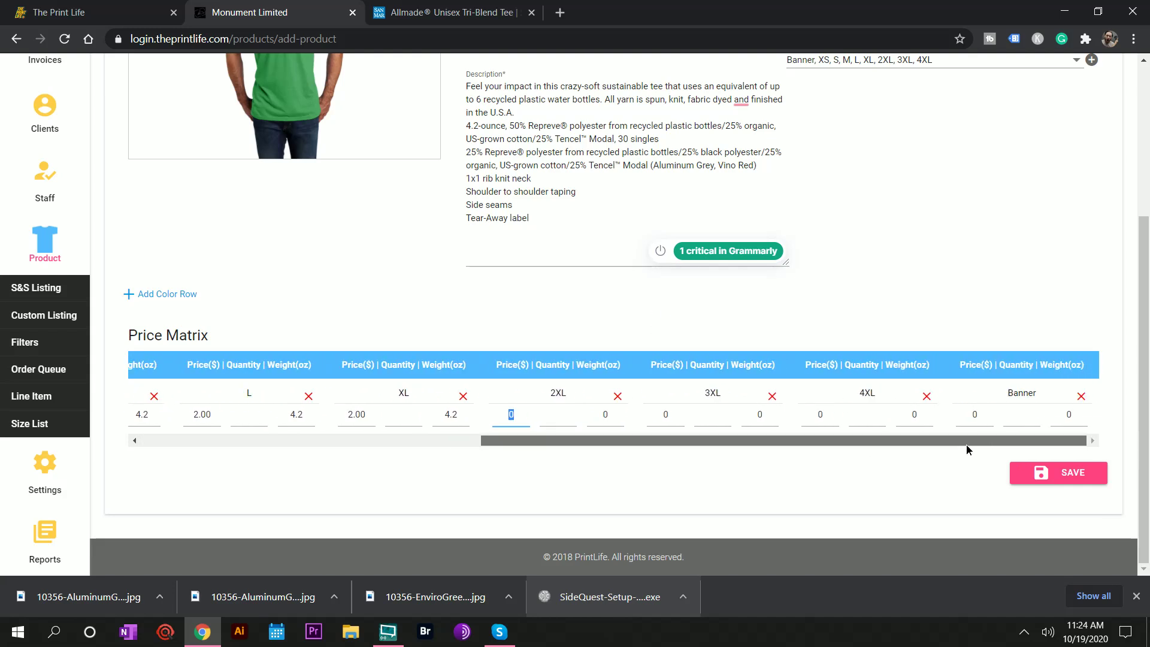
Step: Remove the Banner, 4XL and 3XL sizes from the Charcoal Heather row
left_click(1082, 396)
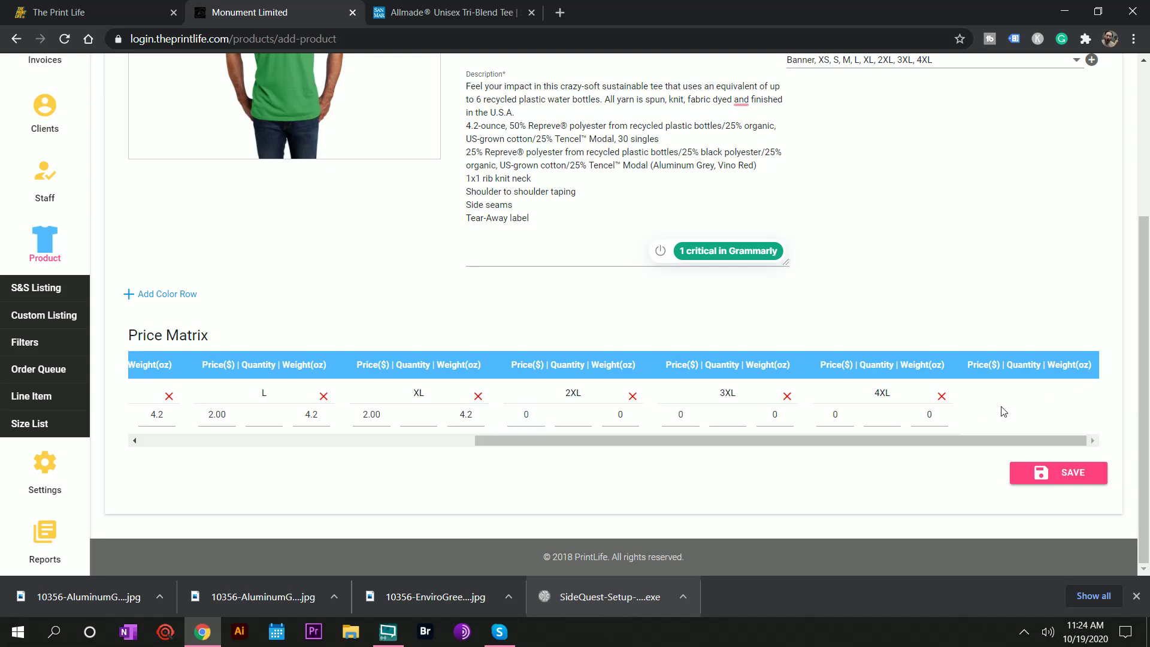
left_click(942, 396)
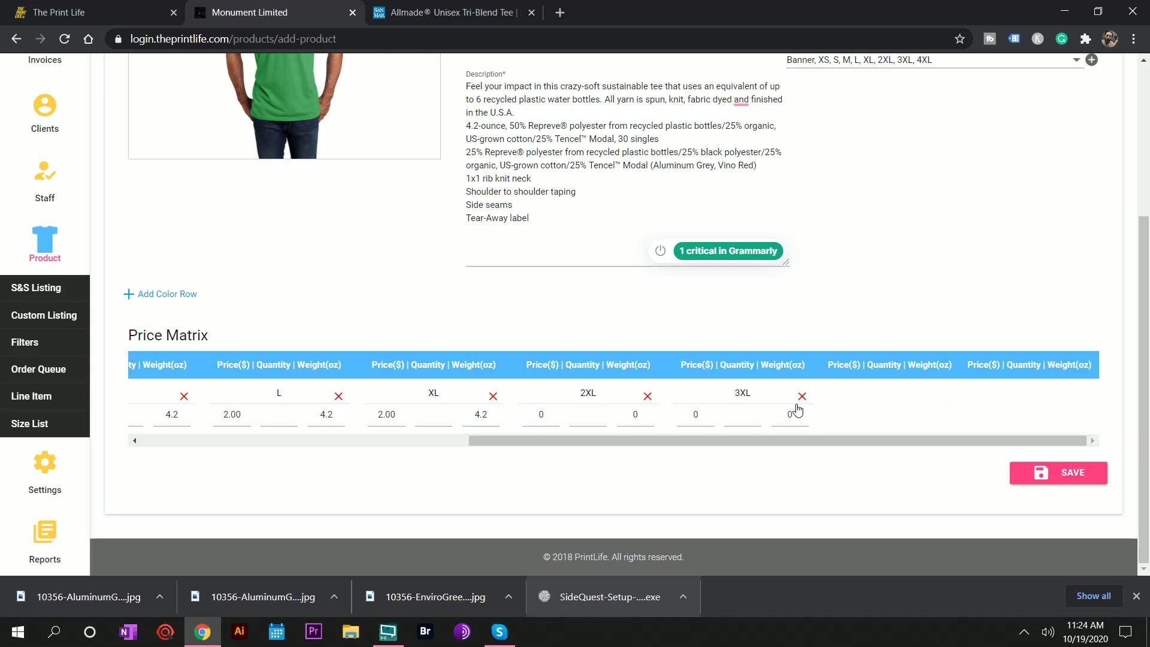
left_click(802, 395)
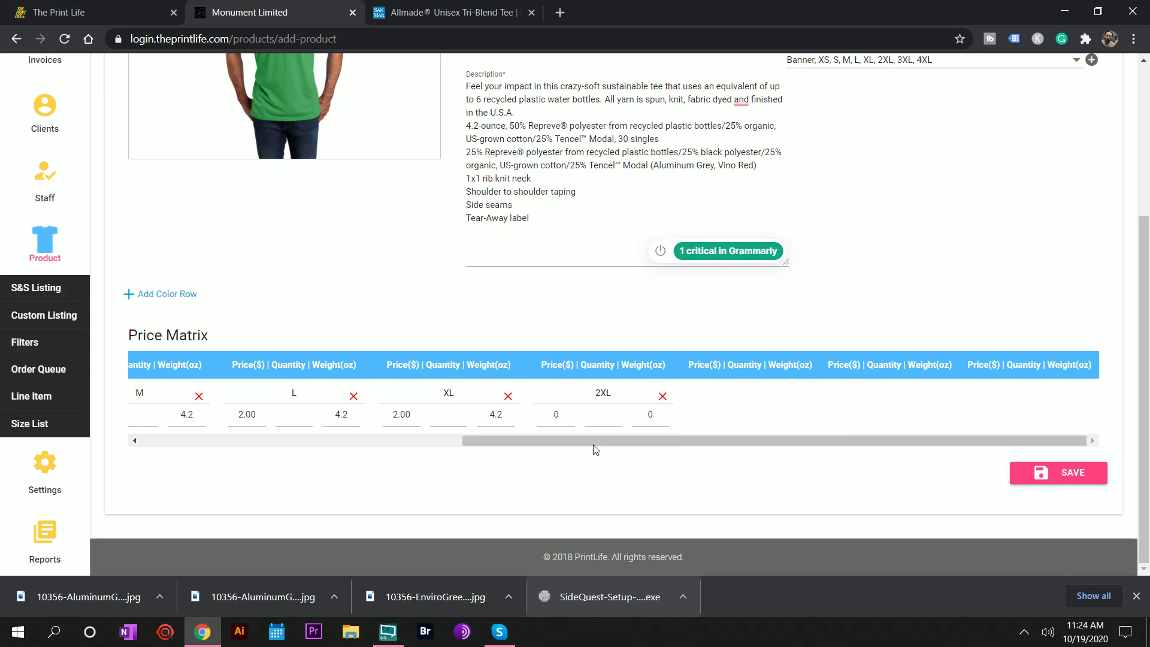
Step: Set the 2XL price to 3, fill in its weight, and save the product
double_click(544, 417)
key("Tab")
type("4")
left_click_drag(539, 440, 140, 486)
left_click(1071, 472)
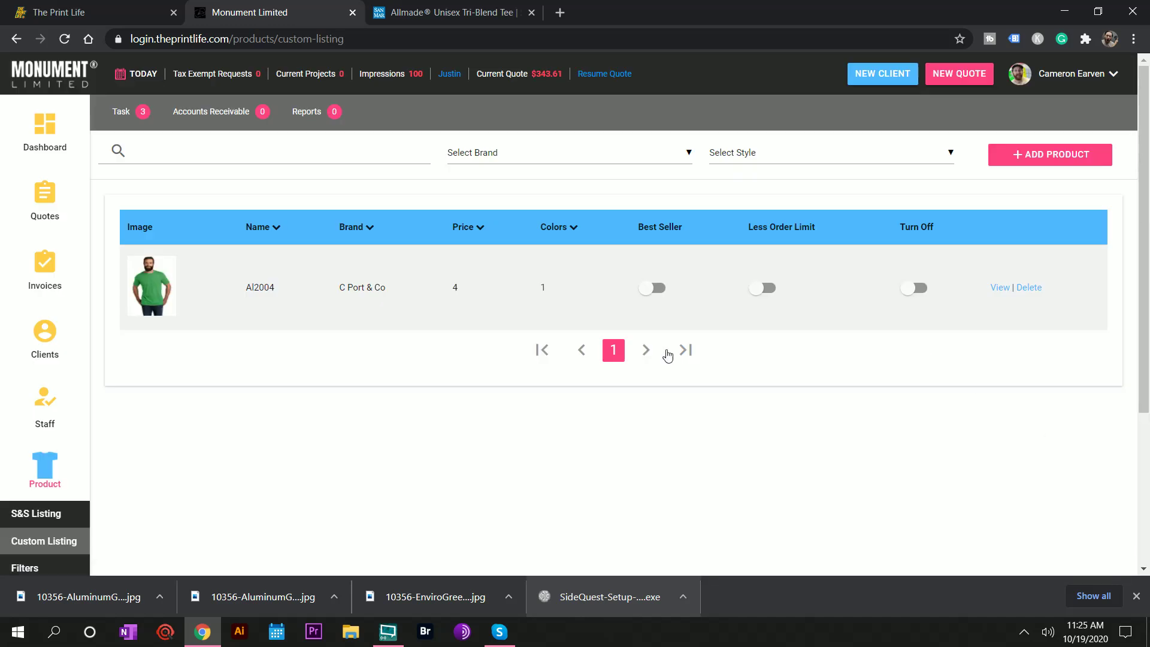
Step: Refresh the custom listing, toggle Best Seller for the saved tee, and open its product details
left_click(64, 39)
left_click(657, 289)
left_click(1000, 287)
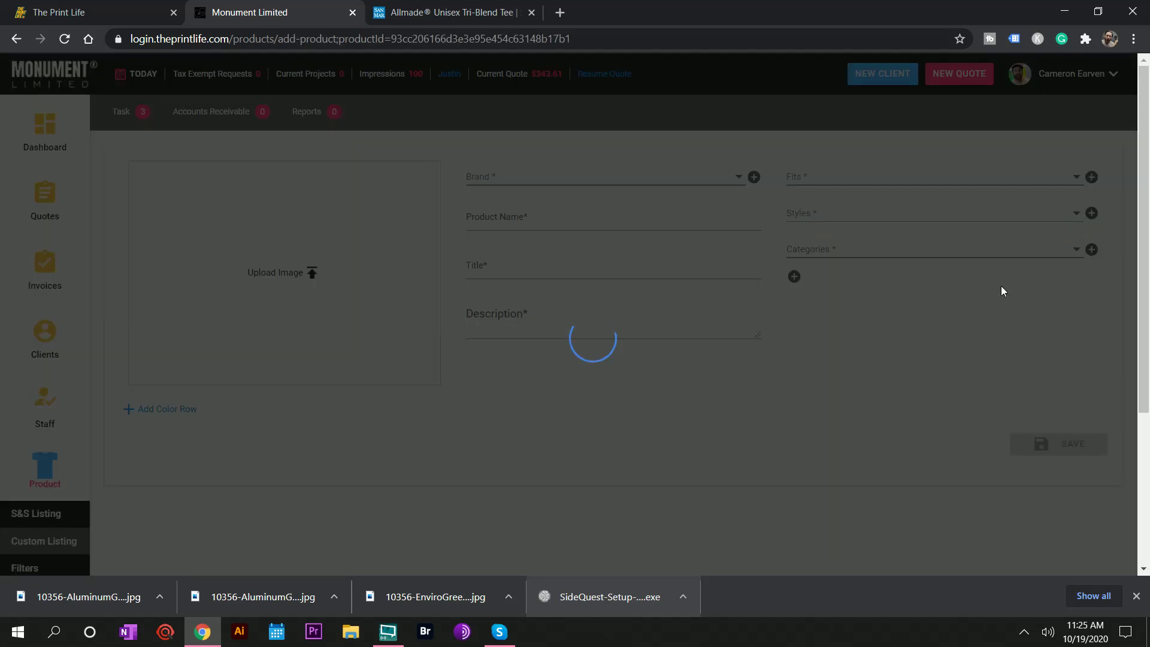
scroll(557, 306, "down", 4)
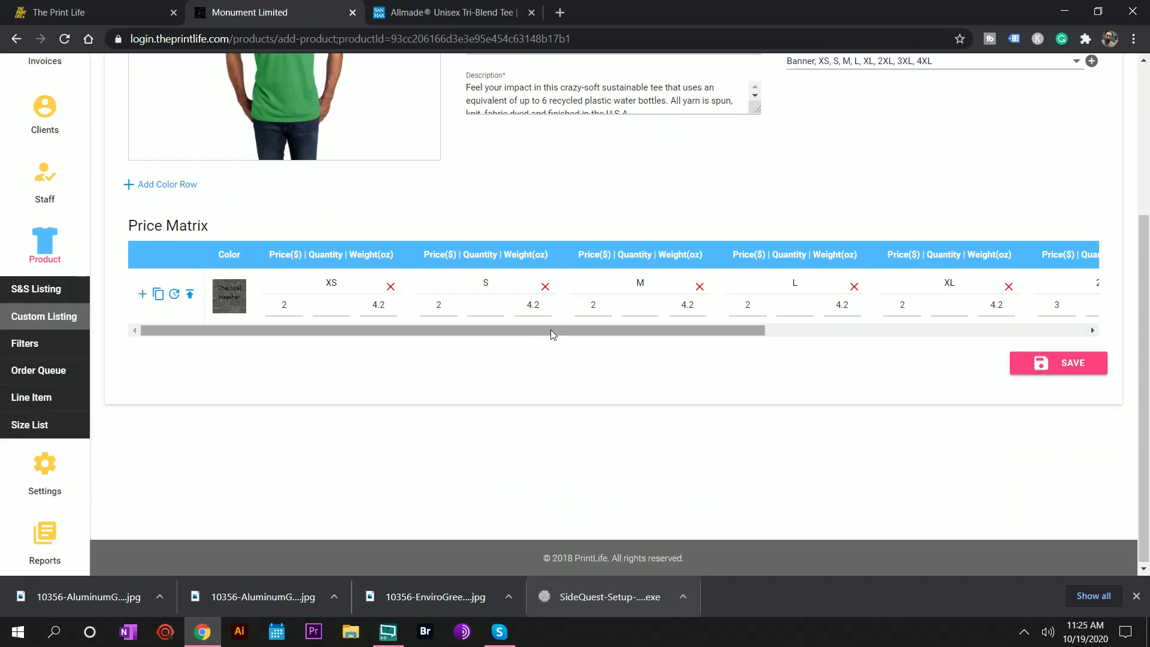
left_click_drag(502, 333, 259, 344)
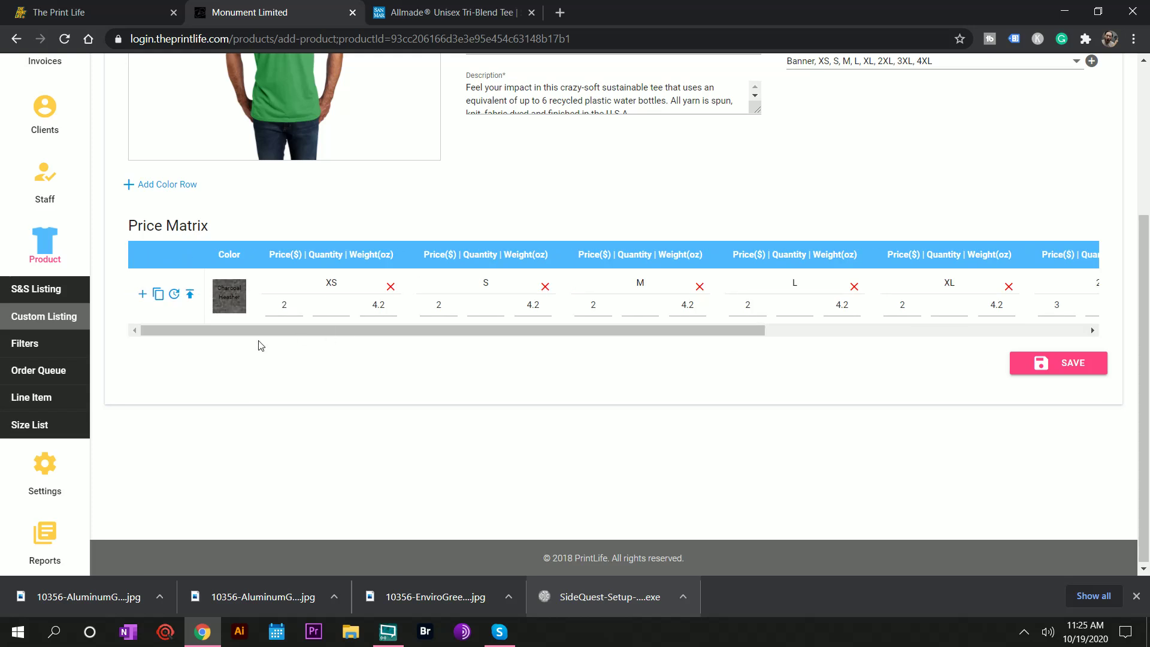
Step: Duplicate the Charcoal Heather color row in the price matrix, keeping just one copy beneath the original
left_click(159, 294)
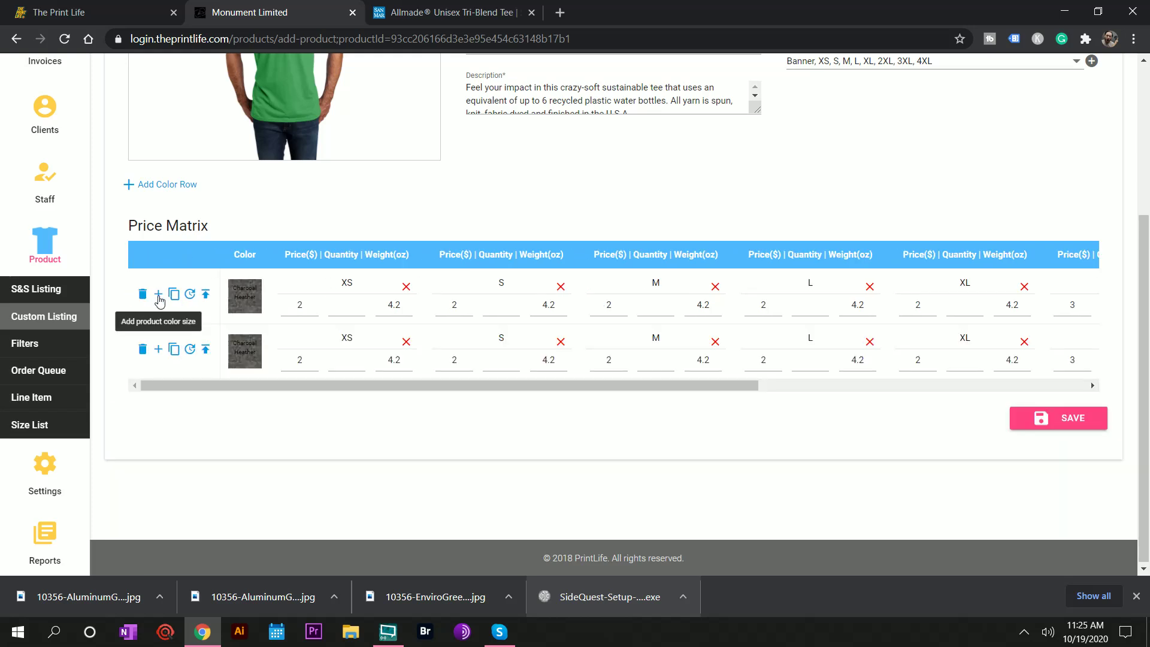
left_click(174, 353)
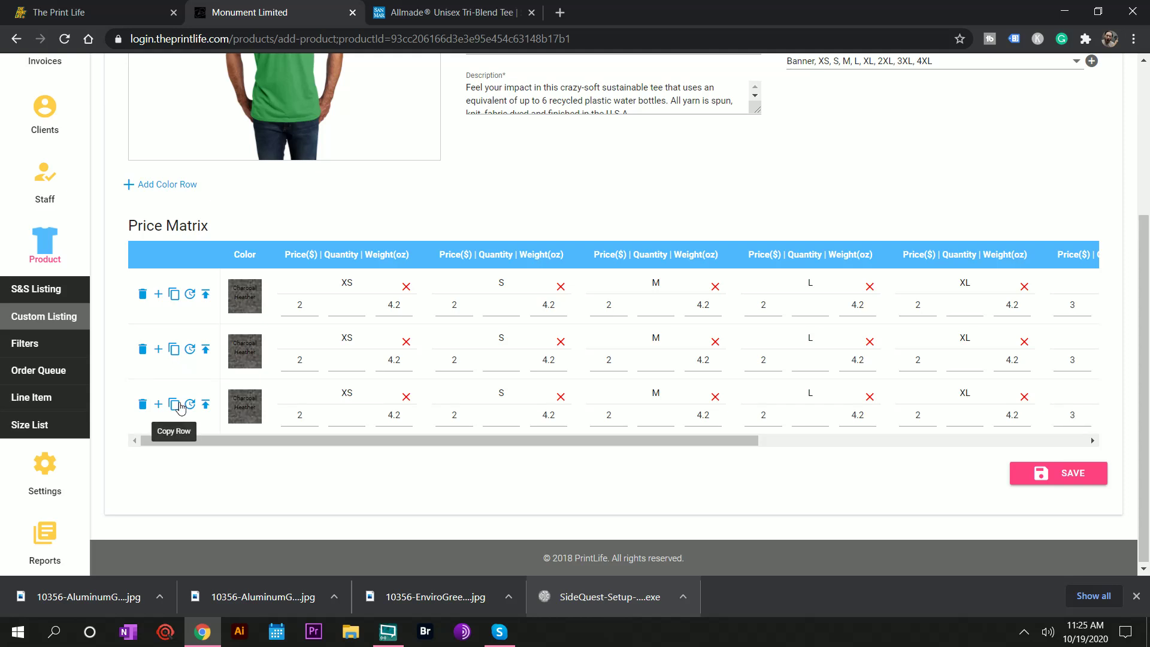
left_click(144, 406)
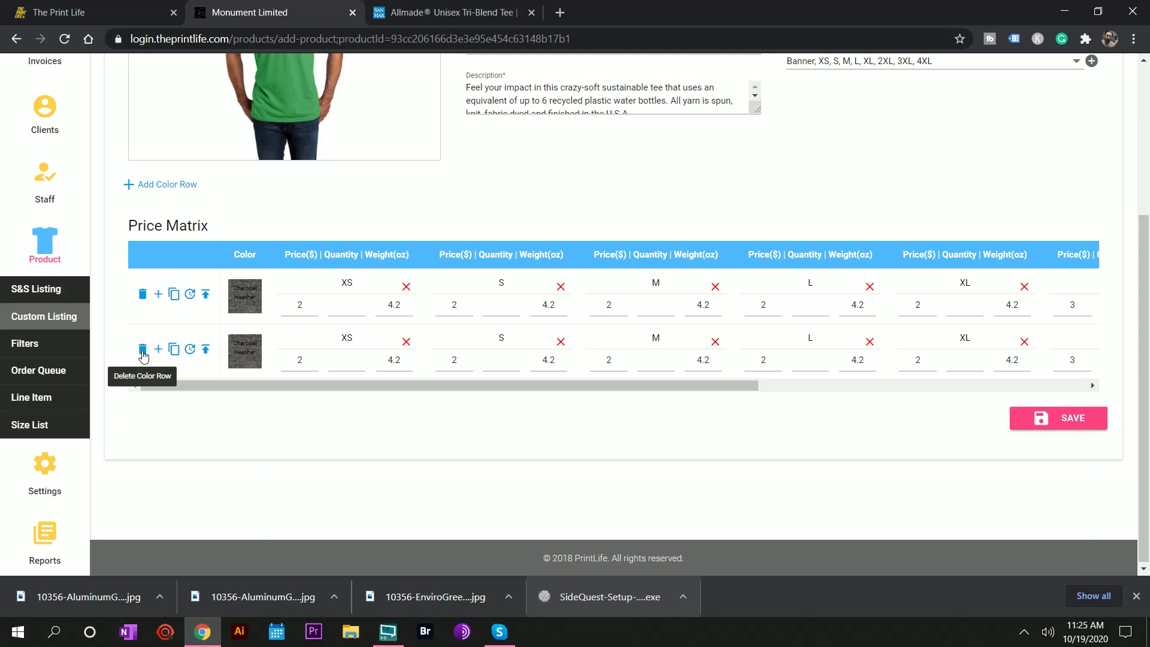
left_click(206, 351)
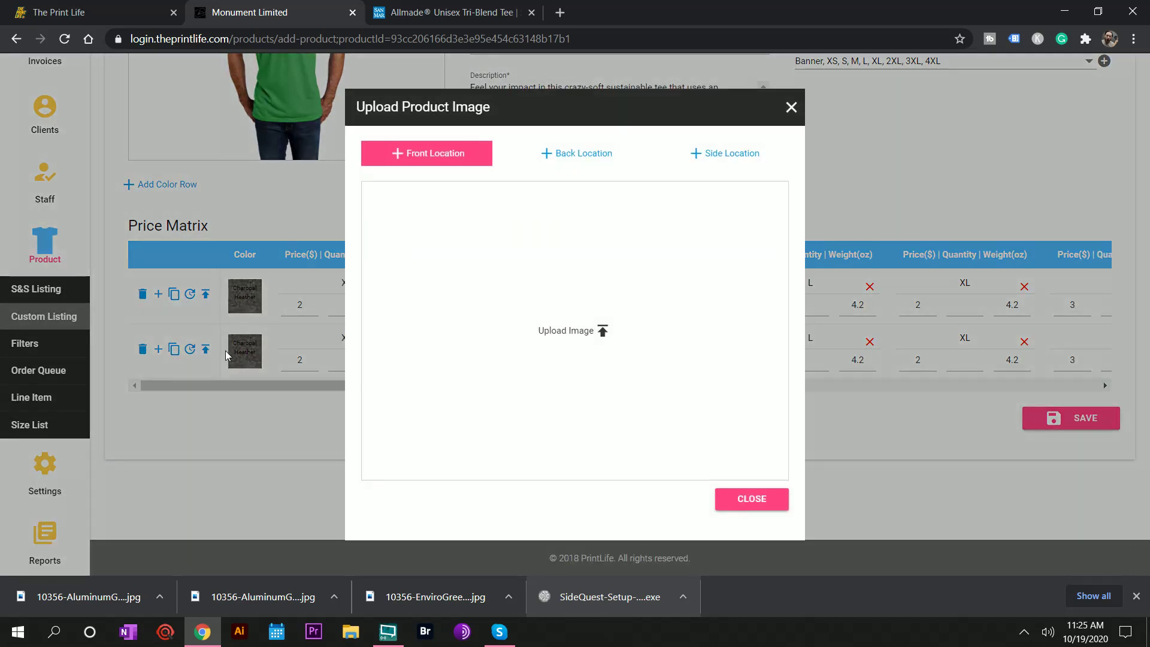
left_click(791, 108)
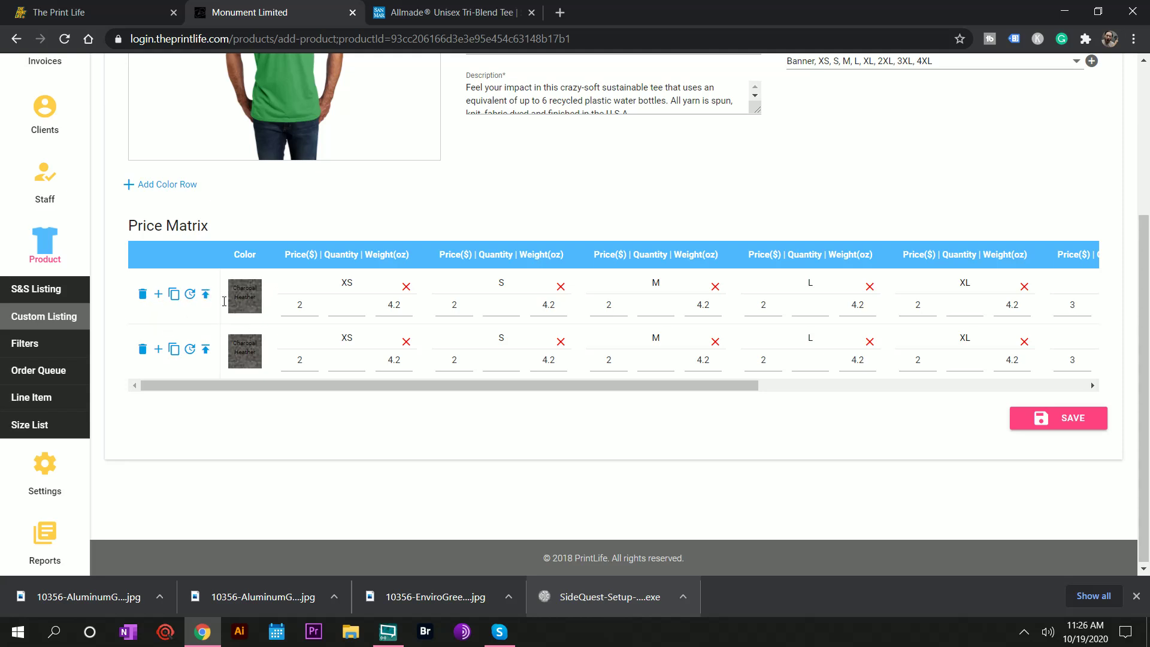
Step: Change the copied row's color to Apple from the Irish Green color group
left_click(190, 351)
left_click(355, 318)
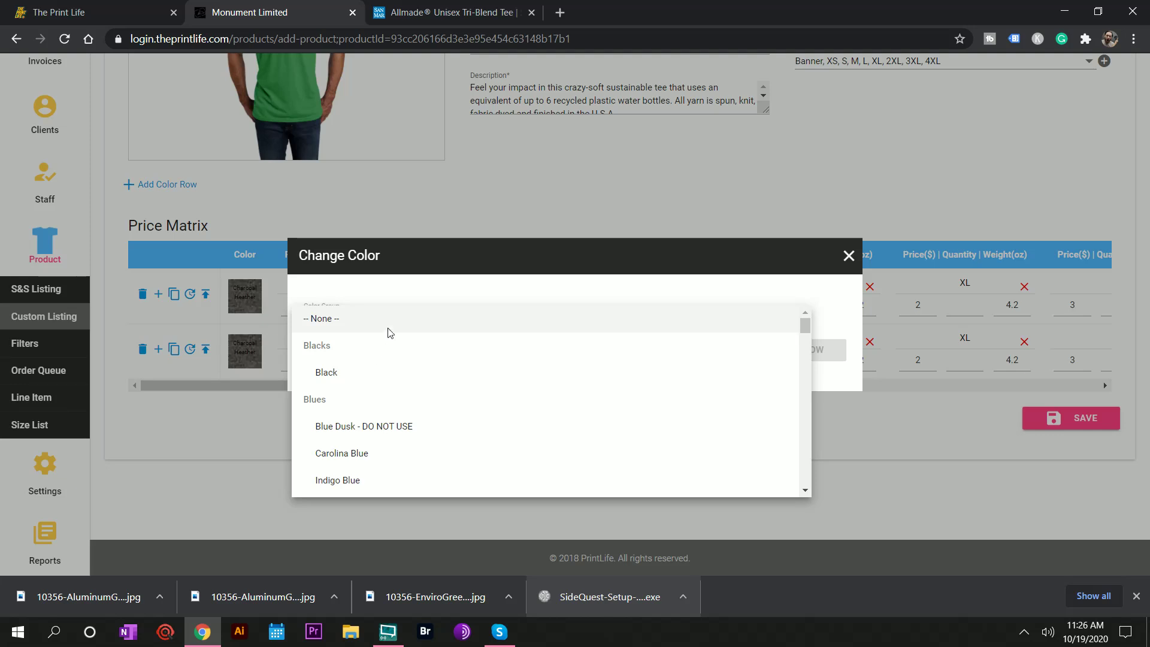
left_click(919, 390)
left_click(507, 324)
scroll(507, 325, "down", 5)
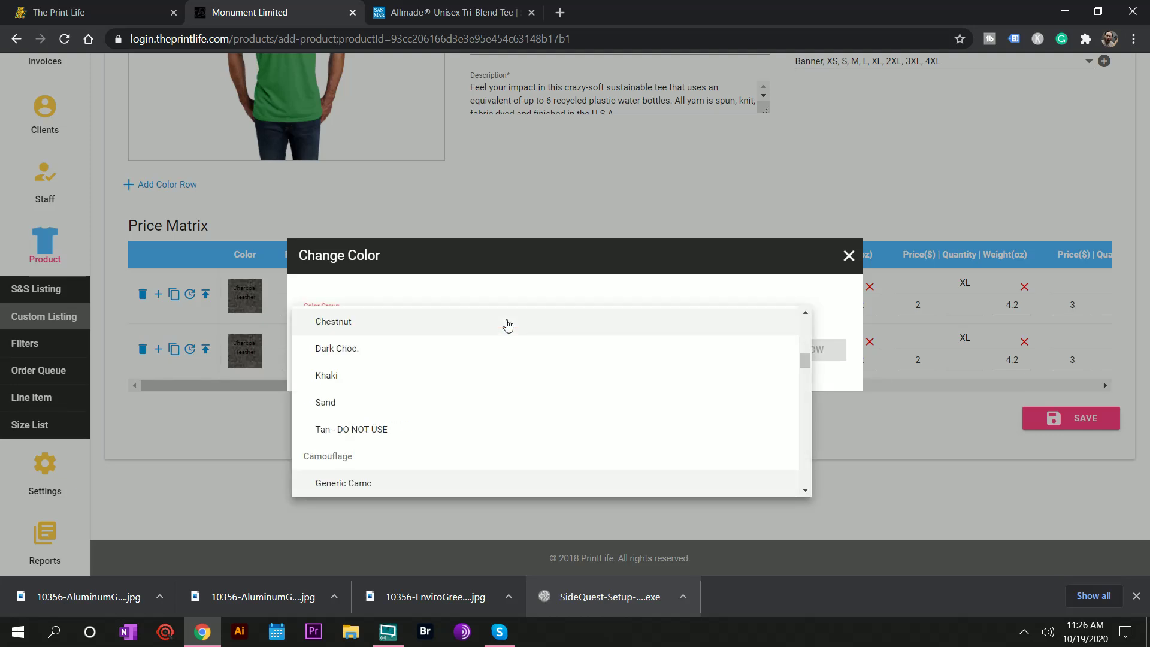
scroll(507, 325, "down", 5)
scroll(473, 407, "down", 3)
scroll(451, 430, "down", 5)
scroll(446, 426, "up", 10)
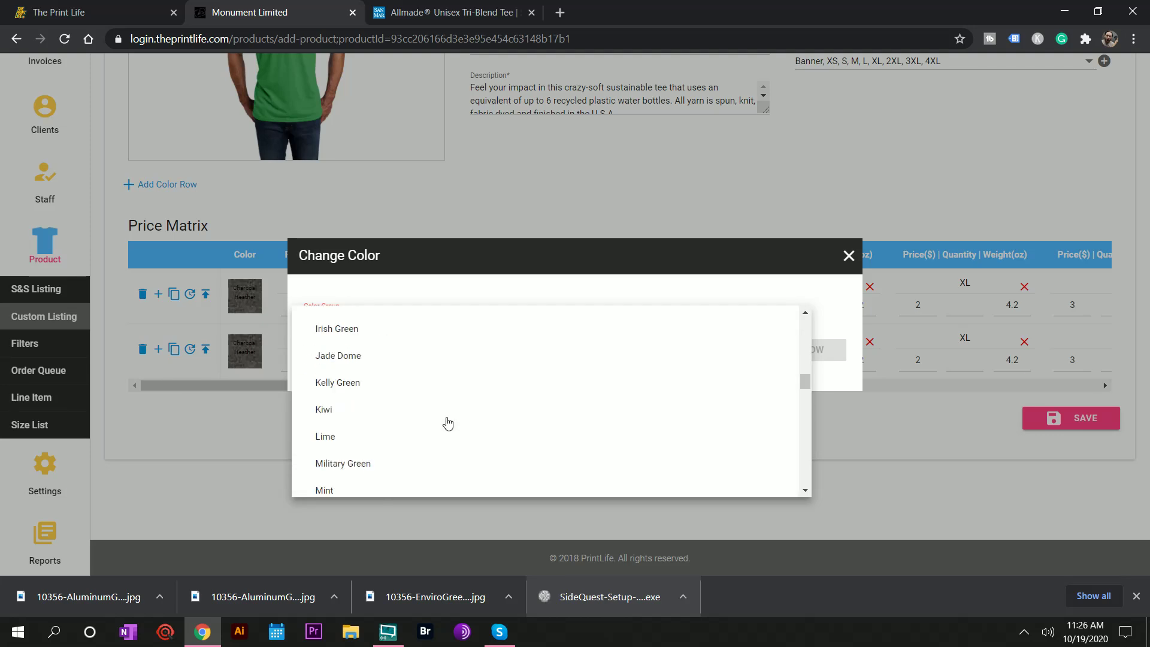
scroll(448, 423, "up", 3)
scroll(452, 419, "down", 7)
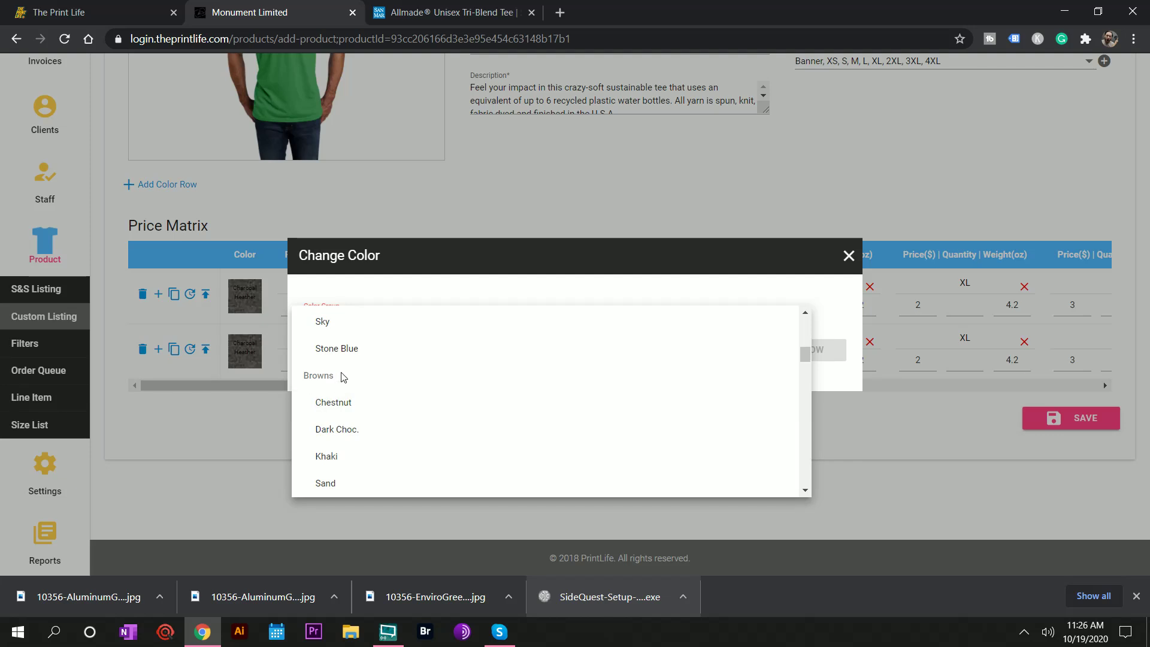
scroll(362, 412, "down", 3)
scroll(347, 406, "up", 3)
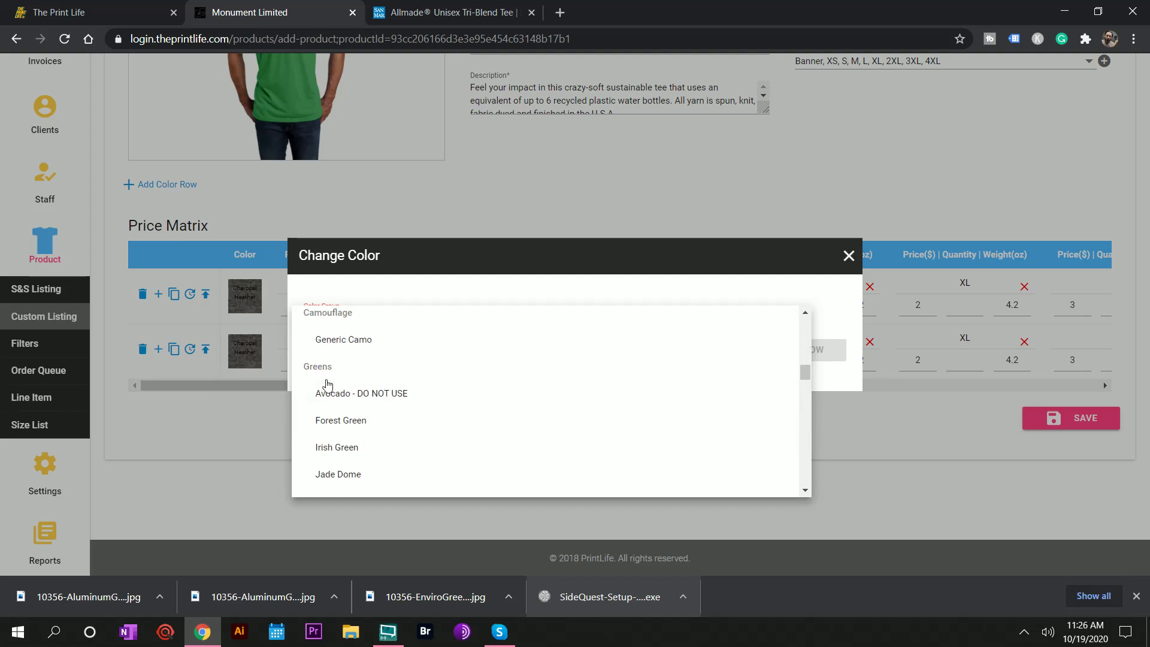
scroll(330, 388, "down", 1)
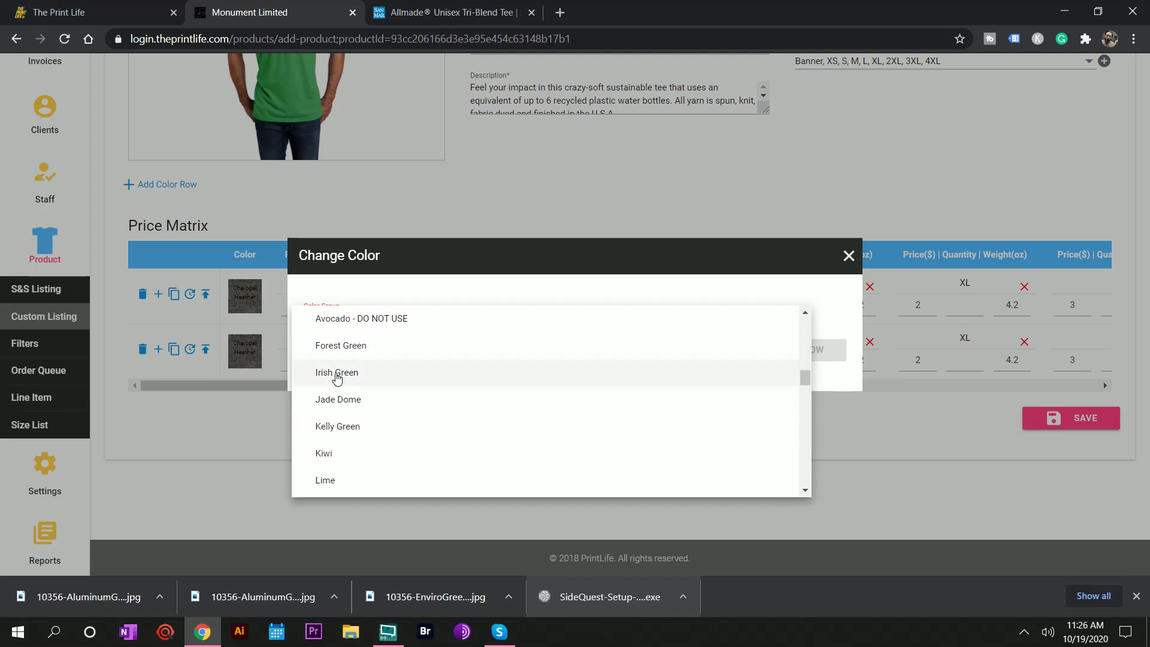
left_click(336, 372)
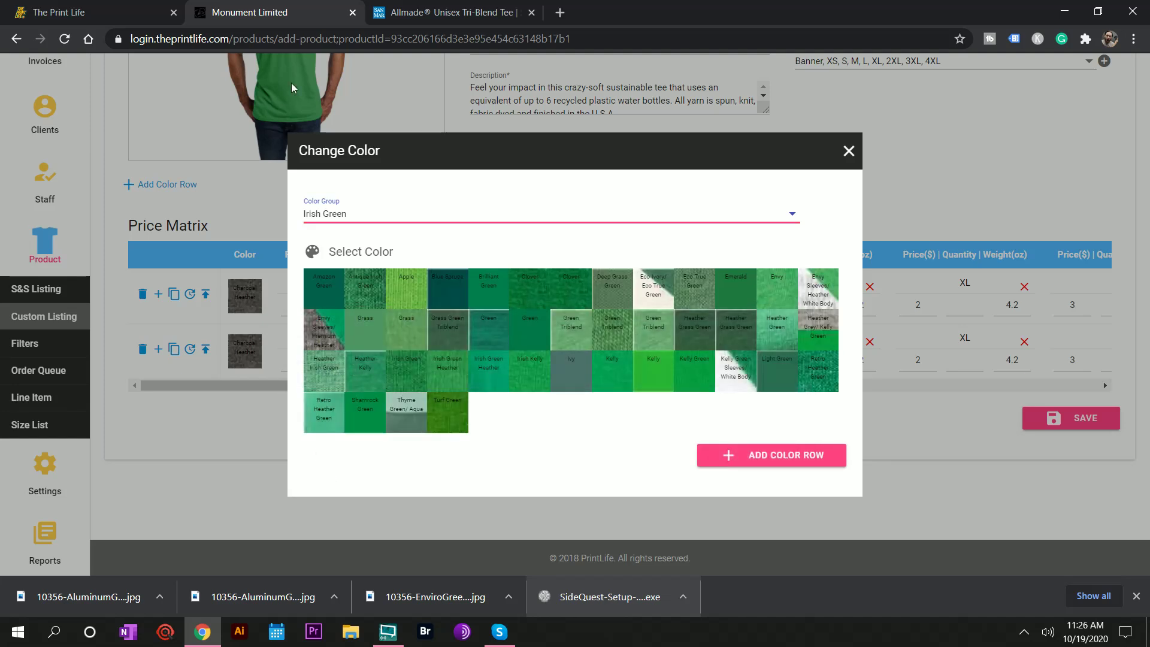
left_click(413, 293)
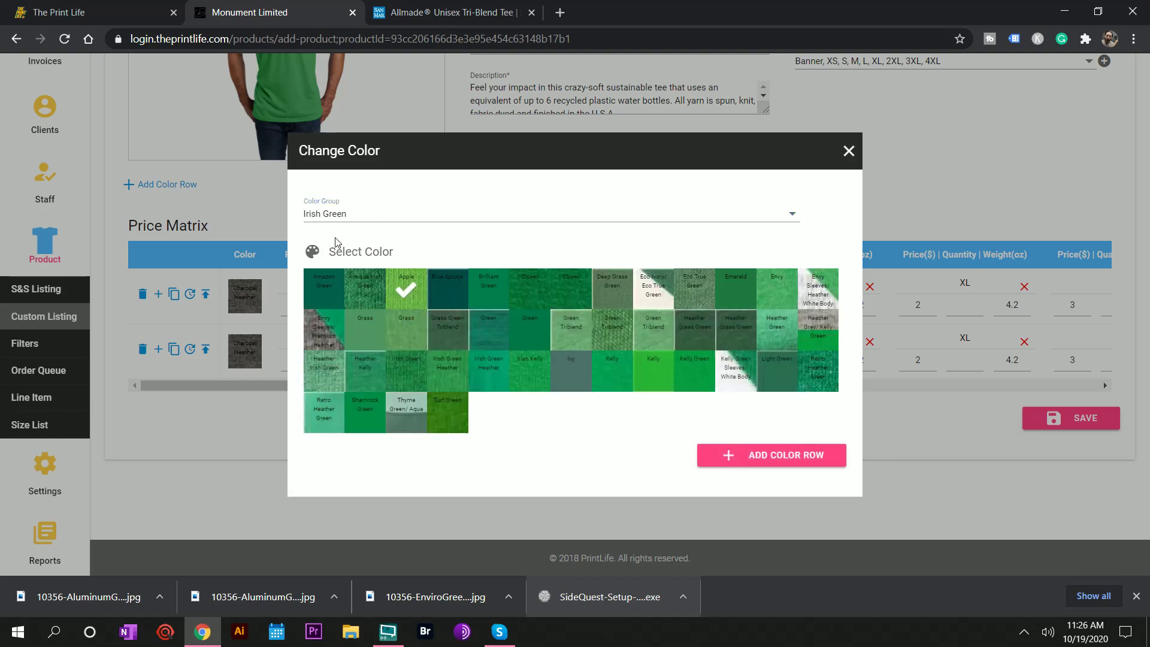
left_click(776, 455)
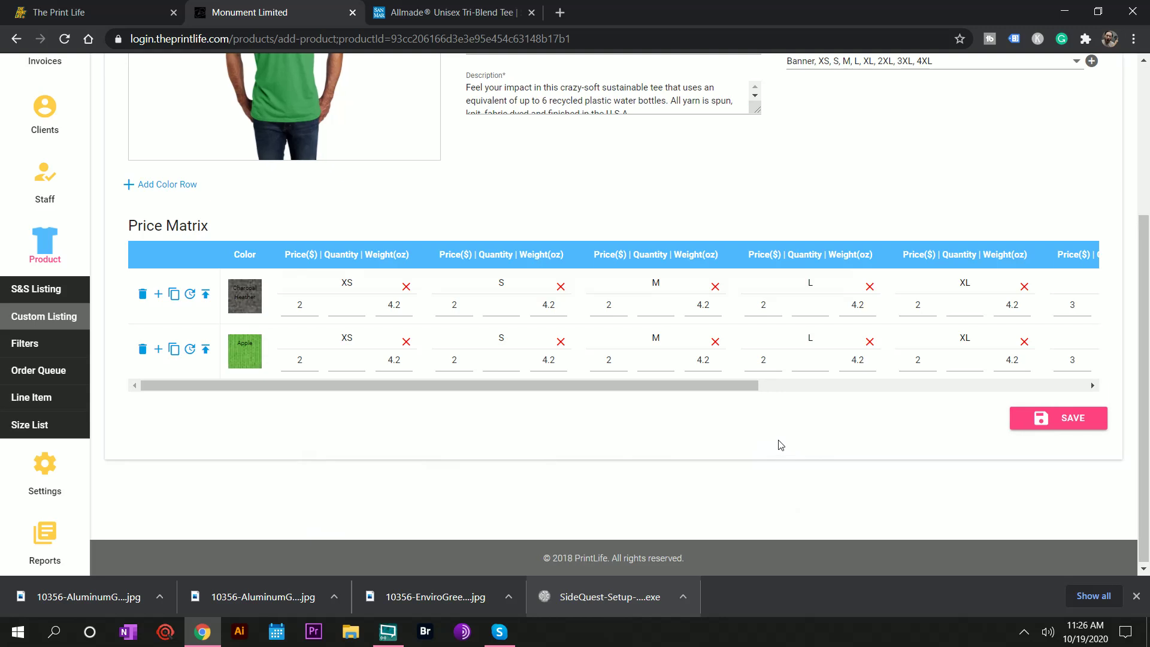
Step: Upload a front image for the Charcoal Heather row, replacing the lime shirt with 10356-AluminumGrey-5-AL2004AluminumGreyFlatFront2-1200W.jpg
scroll(273, 340, "up", 1)
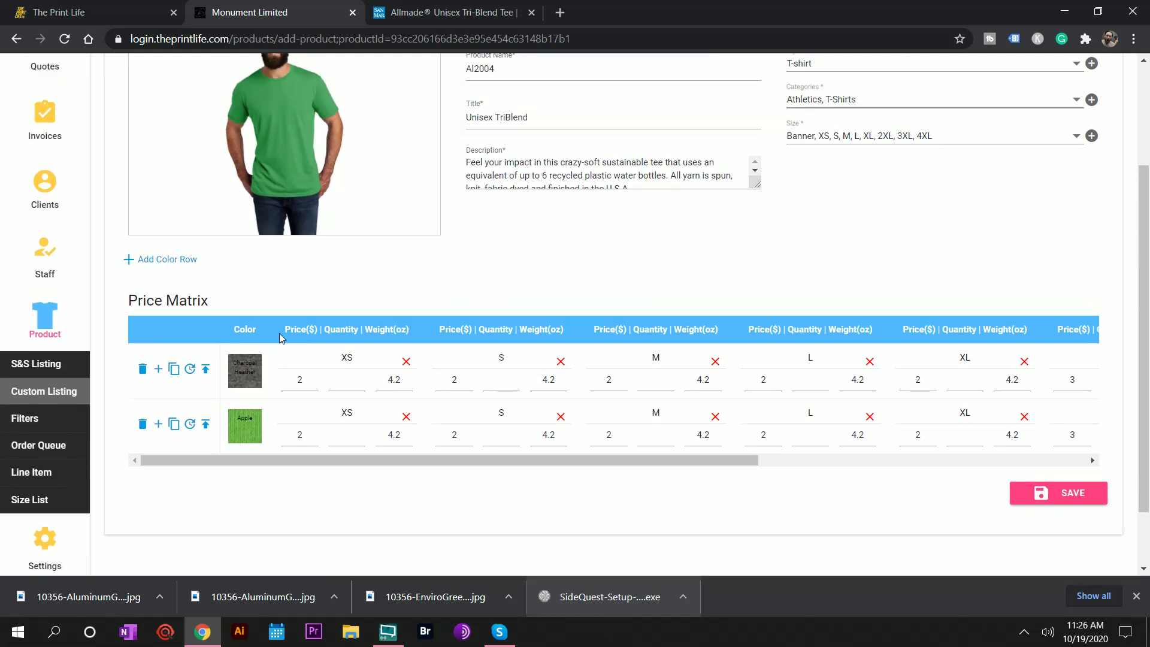
scroll(551, 395, "down", 1)
scroll(467, 395, "up", 1)
left_click(205, 369)
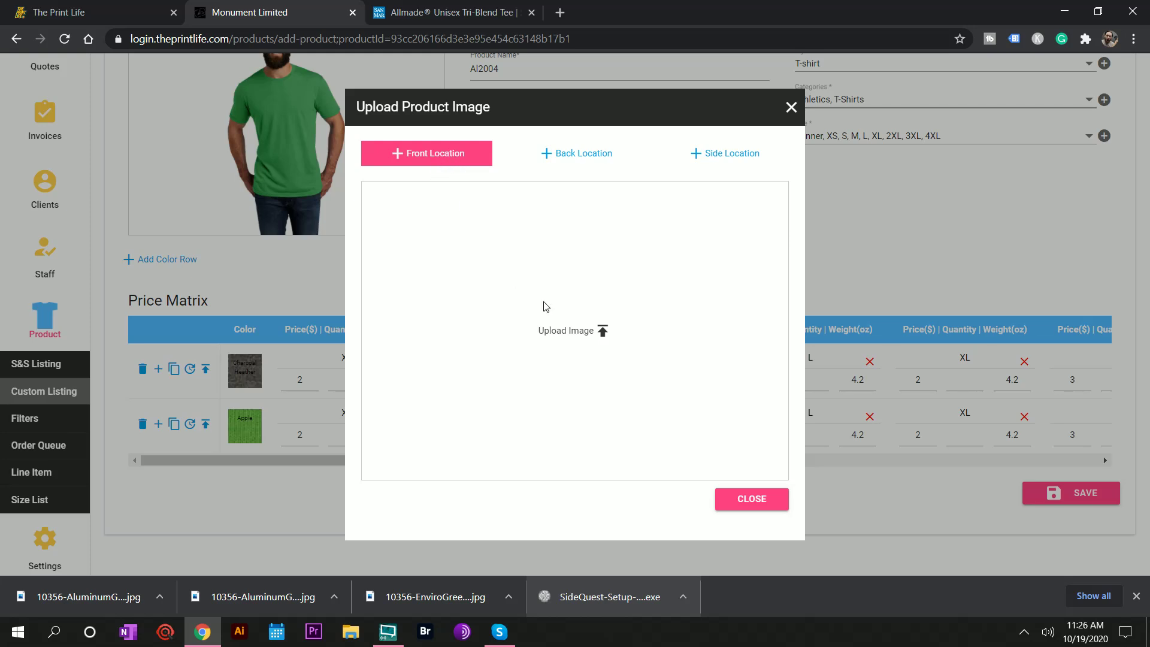
left_click(585, 334)
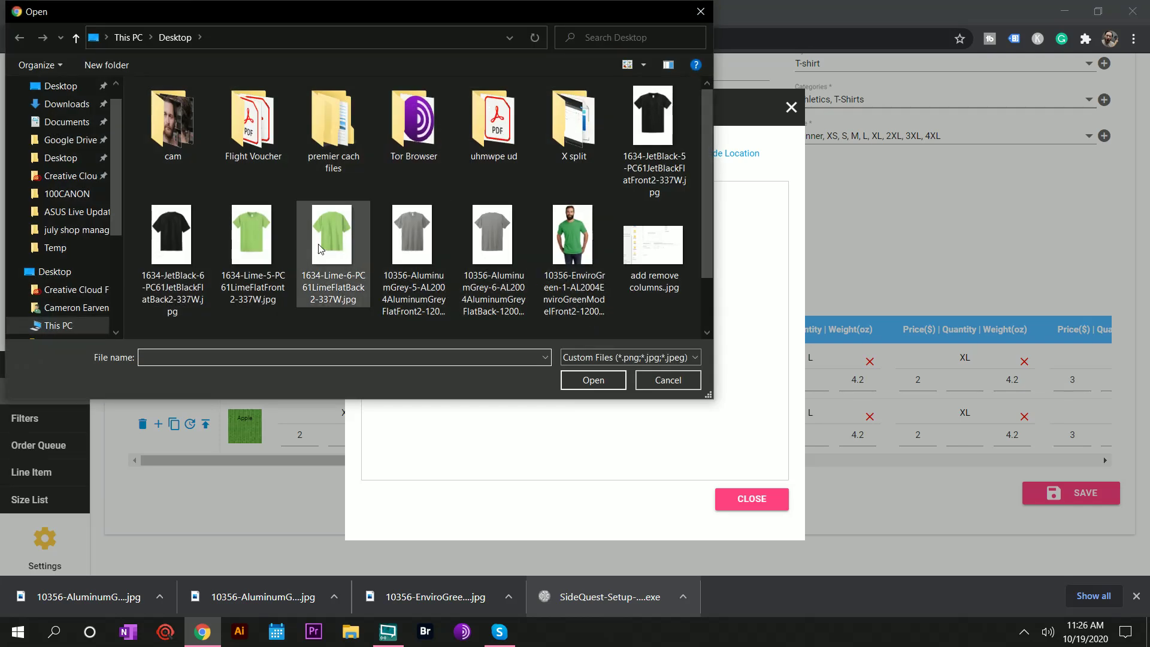
left_click(258, 246)
left_click(576, 381)
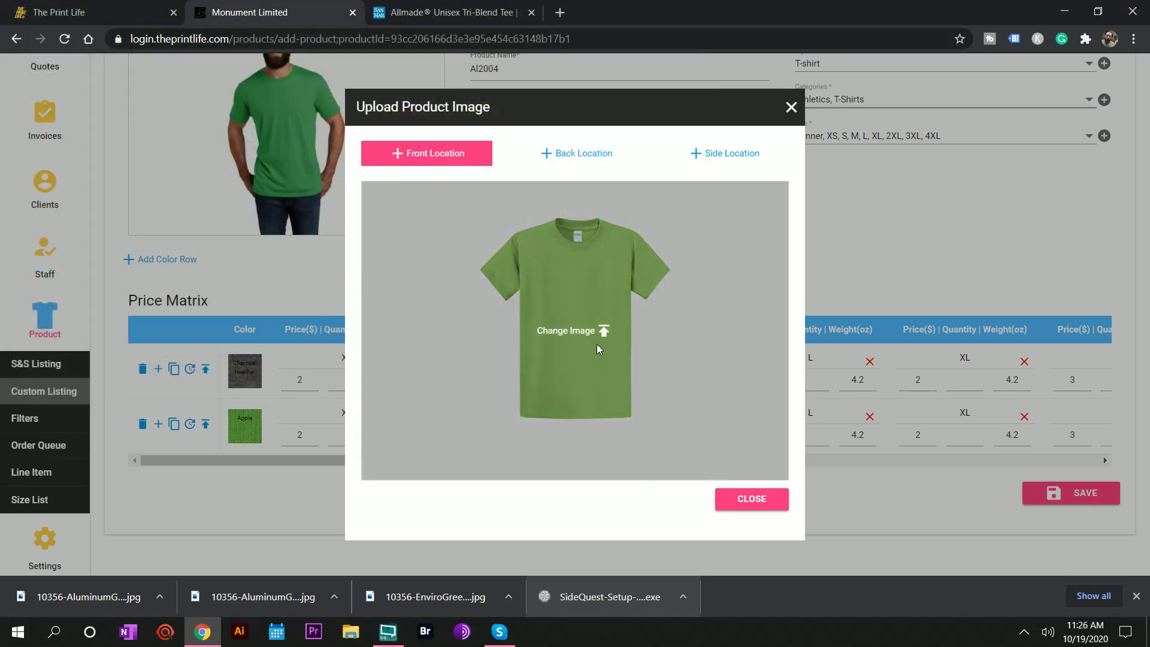
left_click(595, 342)
left_click(413, 237)
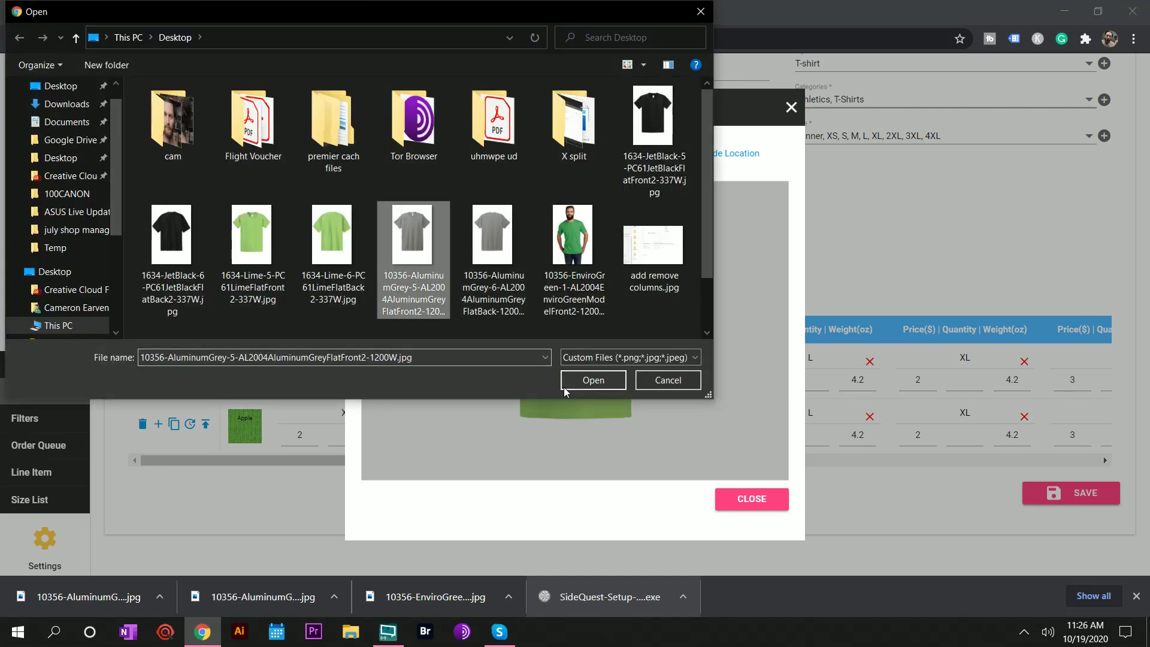
left_click(593, 380)
Step: Upload the 10356-AluminumGrey-6 flat back picture as the Charcoal Heather row's back image and close the image dialog
left_click(568, 159)
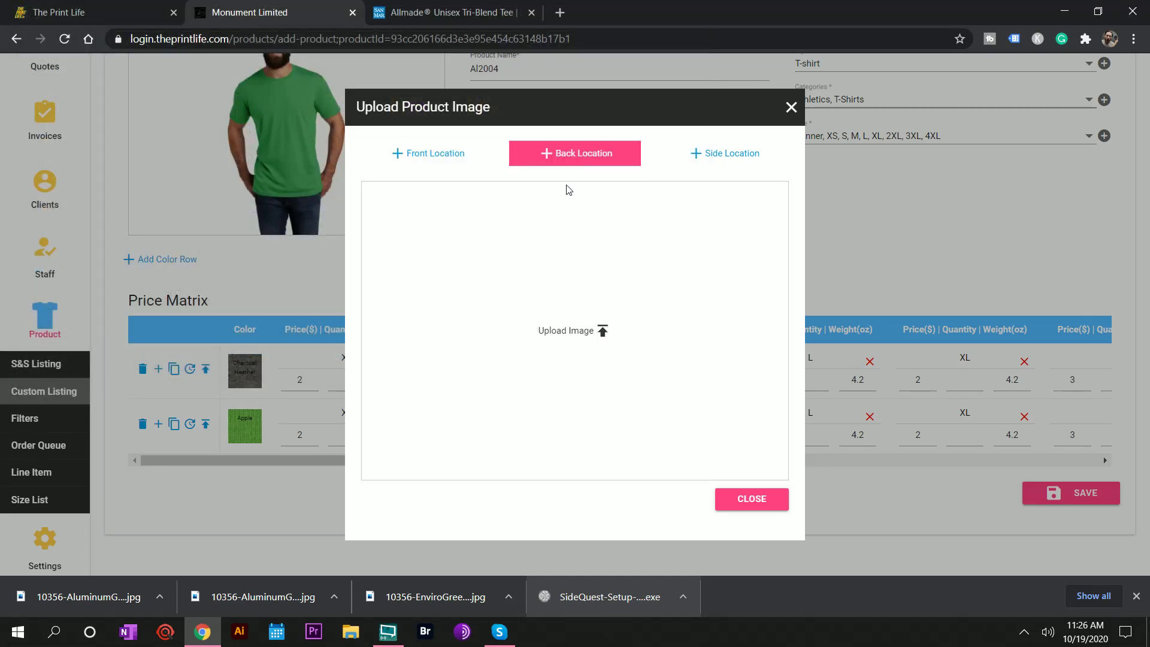
left_click(576, 327)
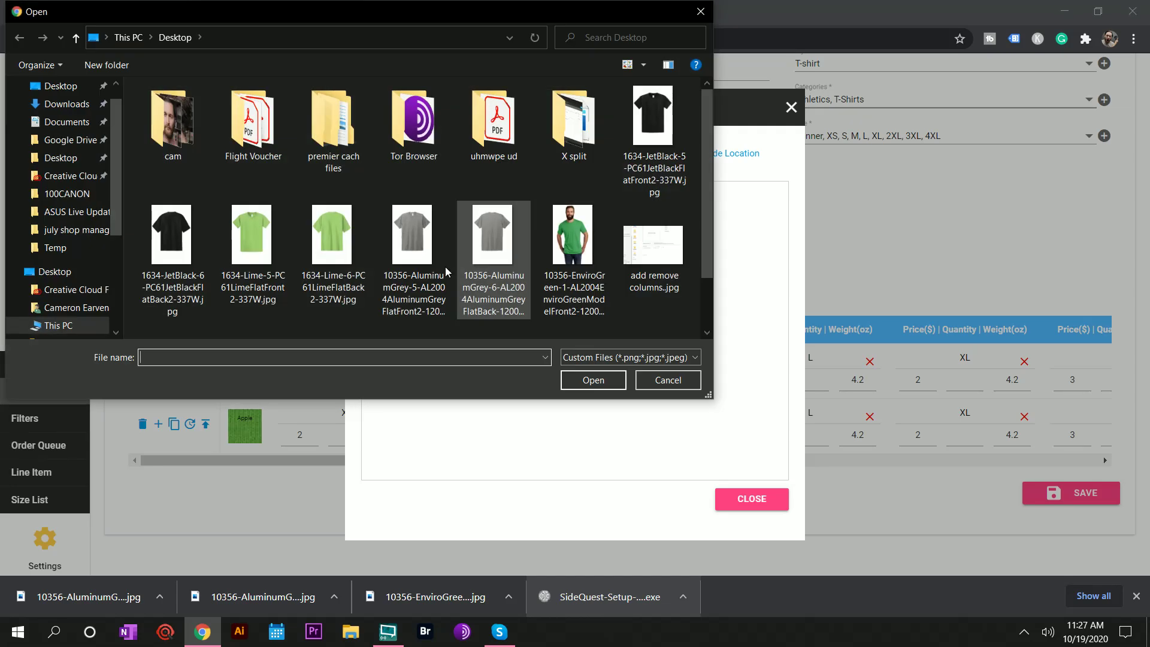
left_click(494, 236)
left_click(593, 380)
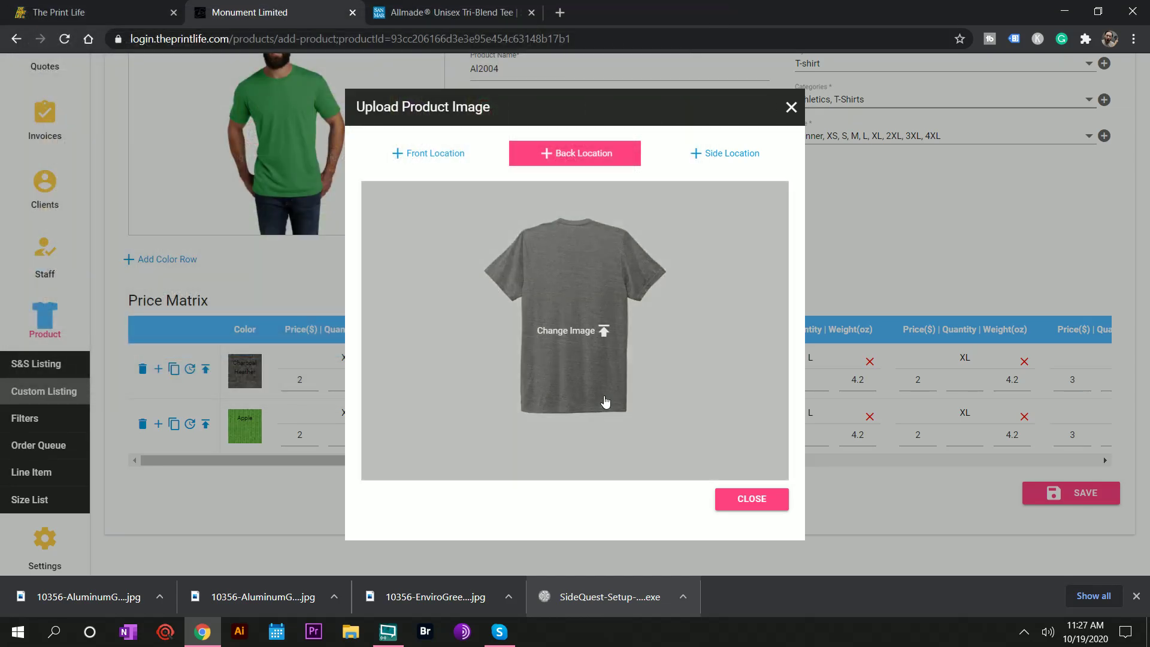
left_click(763, 506)
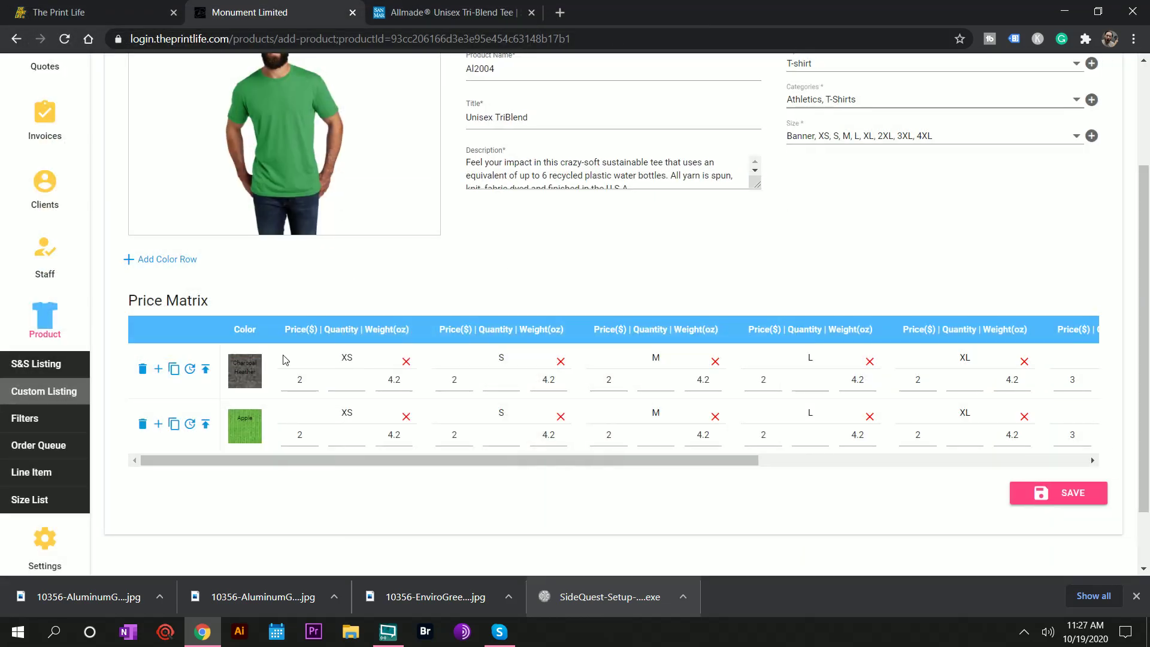
Step: Upload 1634-Lime-5-PC61LimeFlatFront2-337W.jpg as the front image of the Apple row
left_click(205, 424)
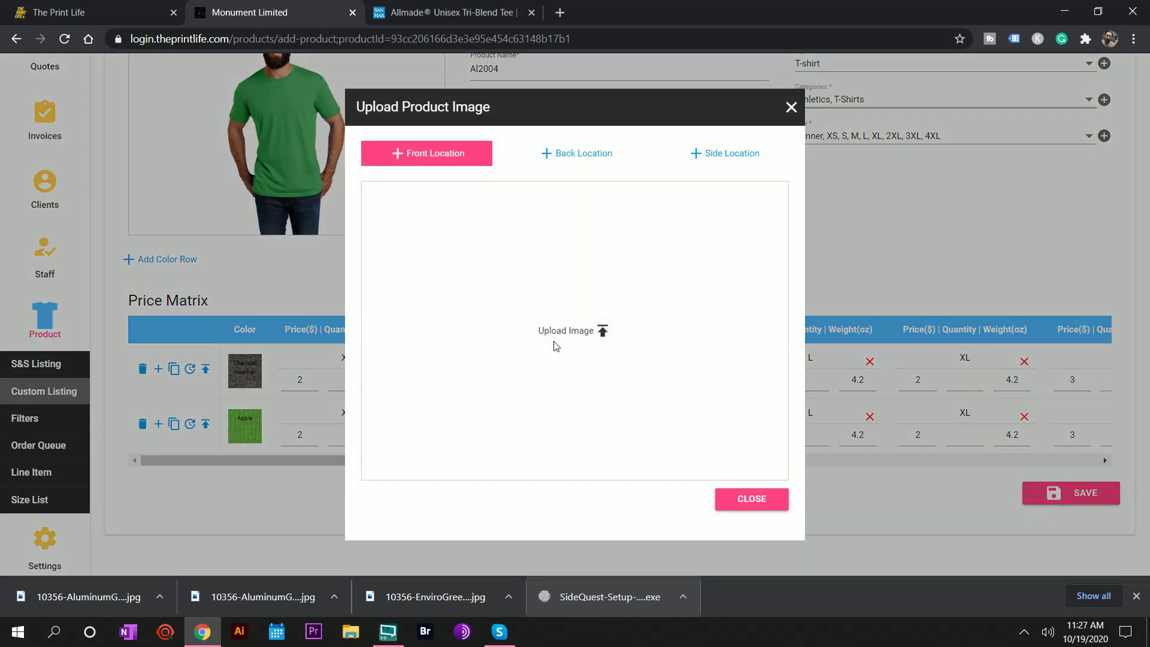
left_click(555, 343)
left_click(248, 239)
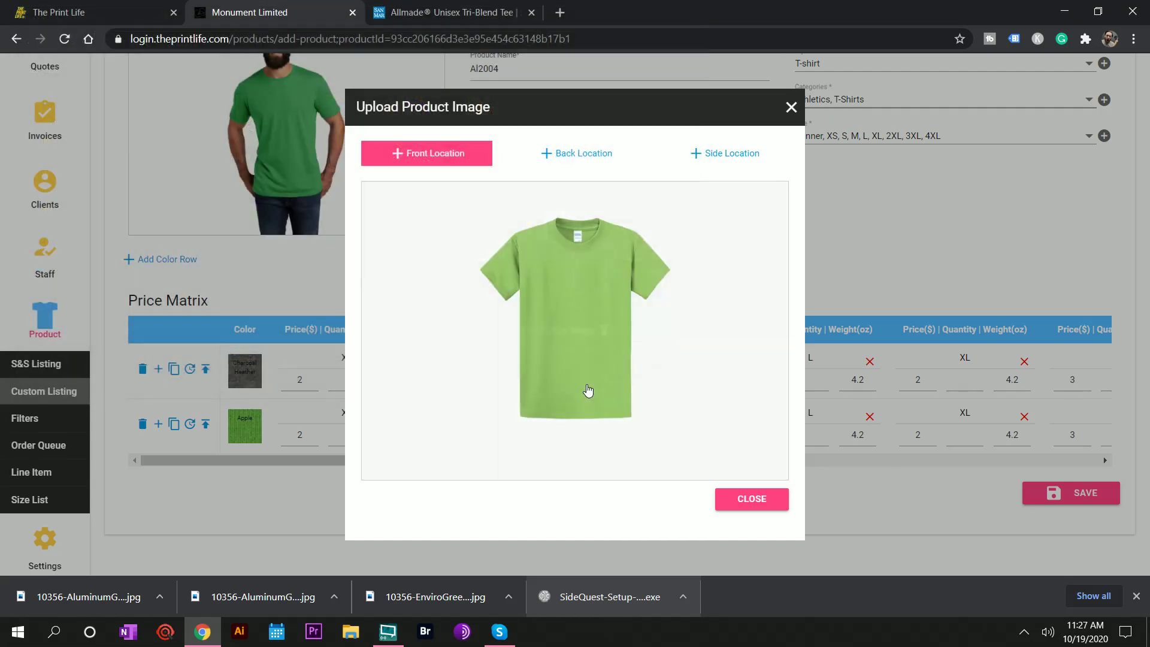
left_click(593, 382)
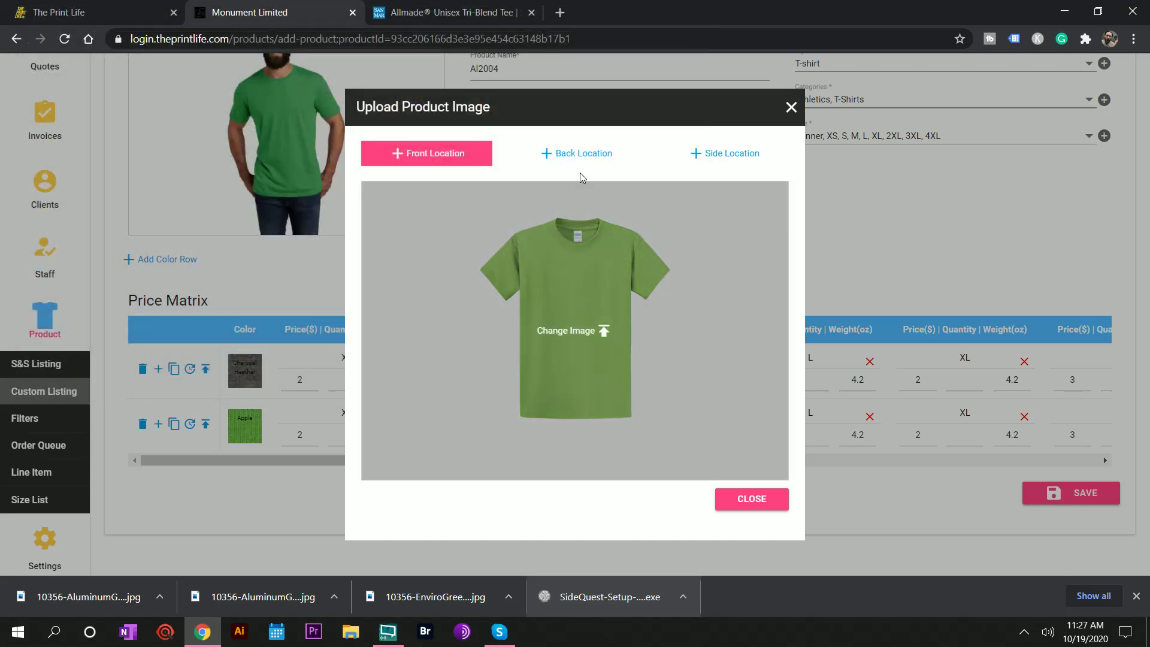
Step: Upload 1634-Lime-6-PC61LimeFlatBack2-337W.jpg as the back image of the Apple row
left_click(578, 159)
left_click(538, 332)
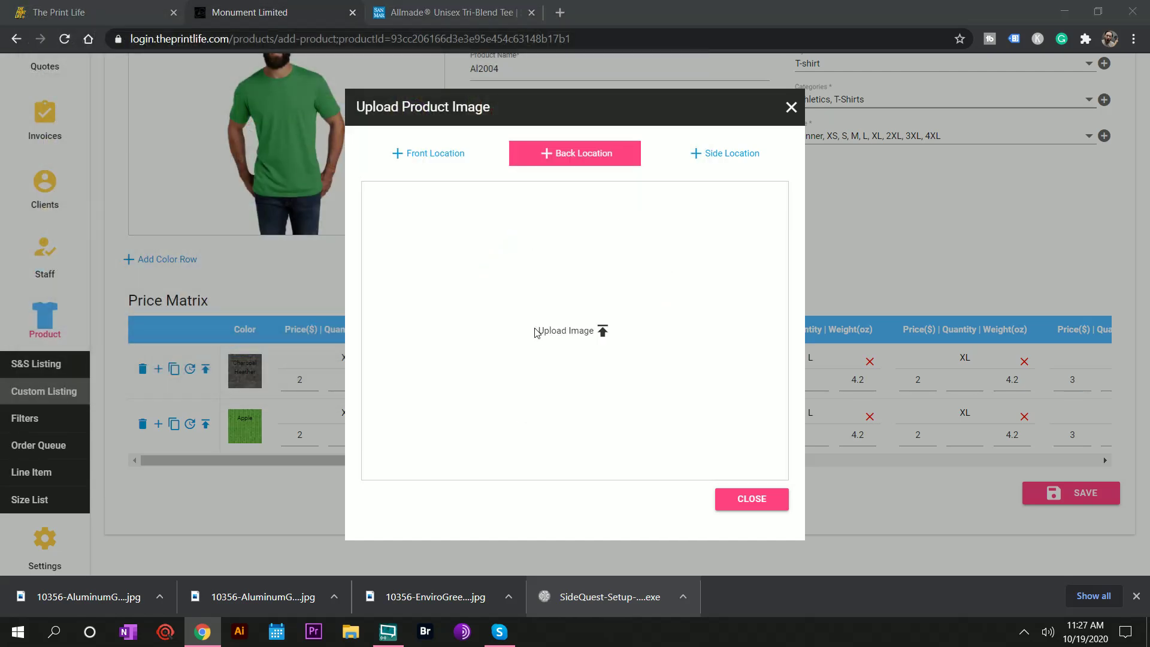
left_click(332, 239)
left_click(592, 381)
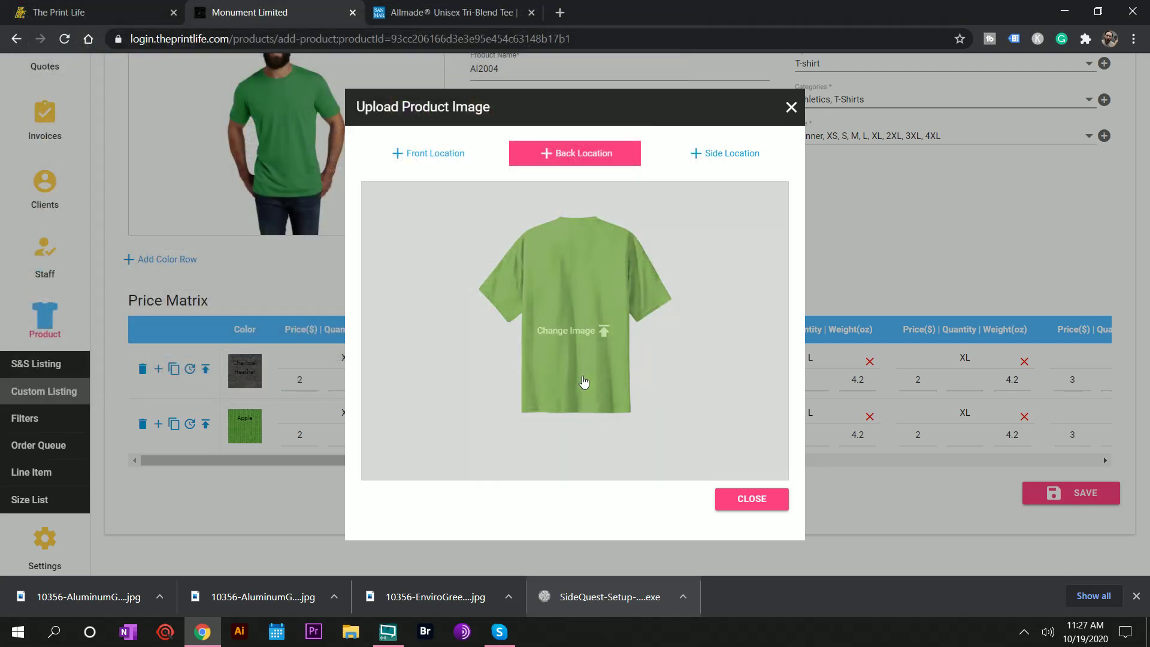
Step: Close the image dialog and save the Al2004 product with its Charcoal Heather and Apple color rows
left_click(752, 499)
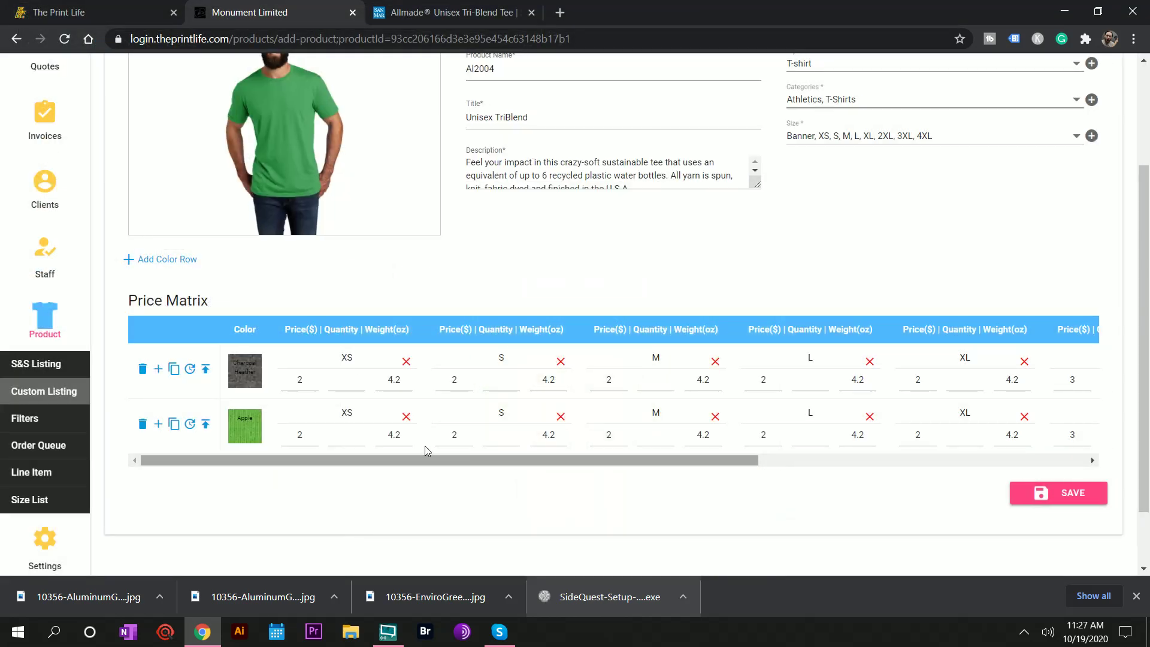
left_click_drag(318, 460, 108, 463)
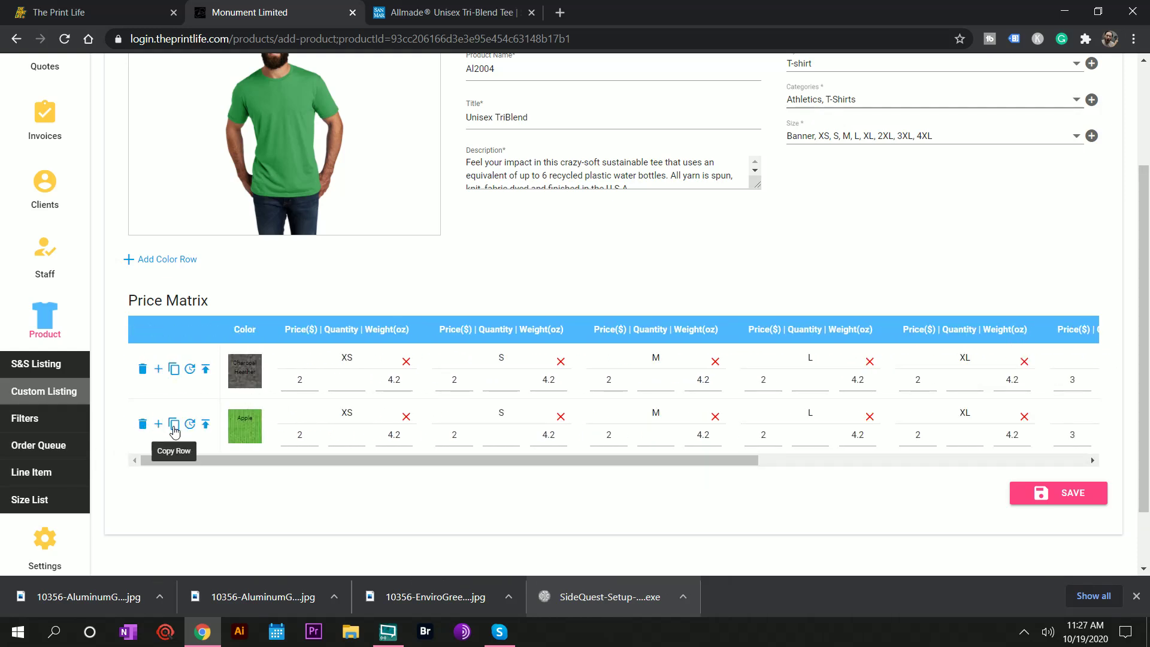
scroll(383, 476, "up", 3)
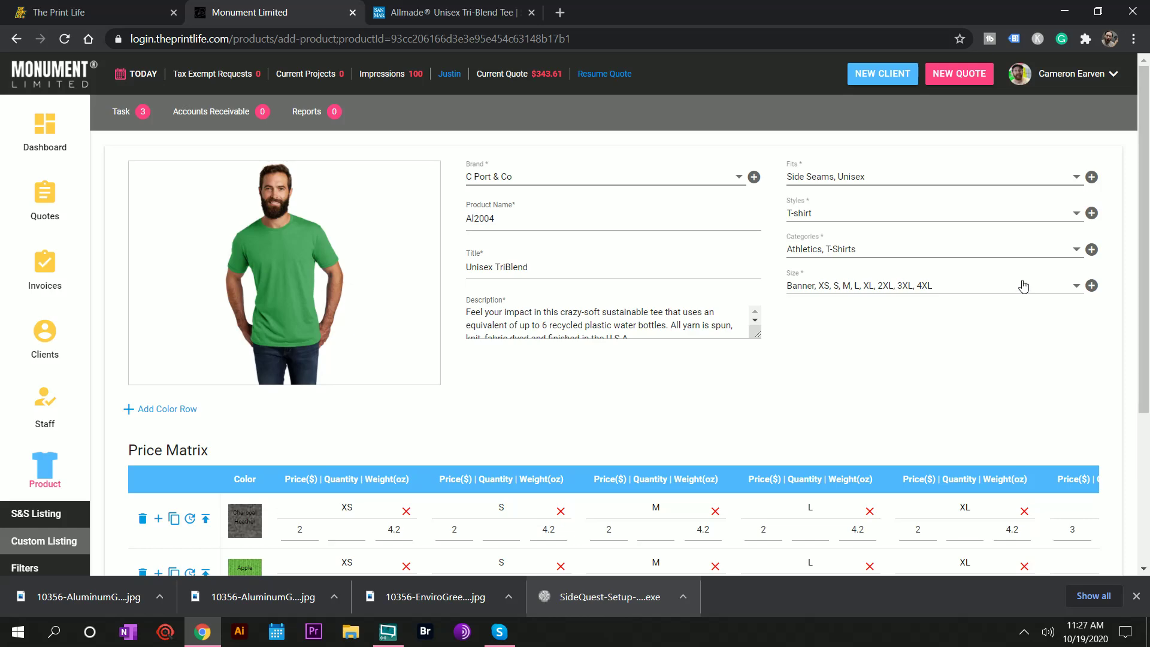
scroll(439, 304, "down", 4)
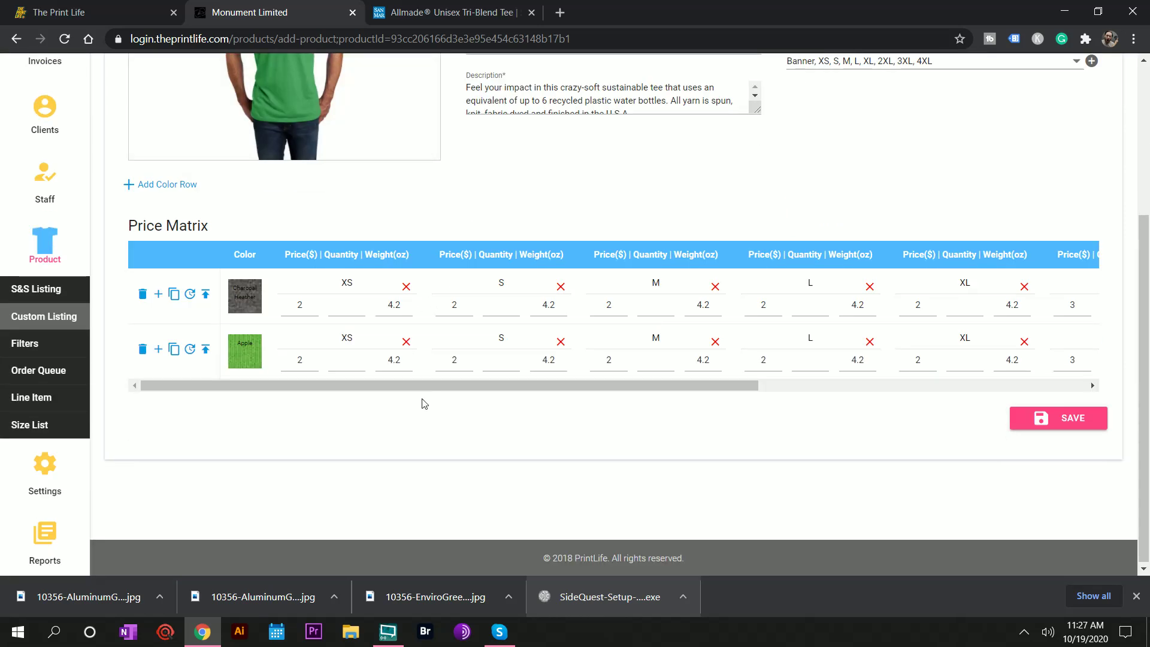
mouse_move(428, 391)
left_mouse_down()
mouse_move(795, 390)
mouse_move(428, 390)
left_mouse_up()
left_click_drag(623, 389, 464, 433)
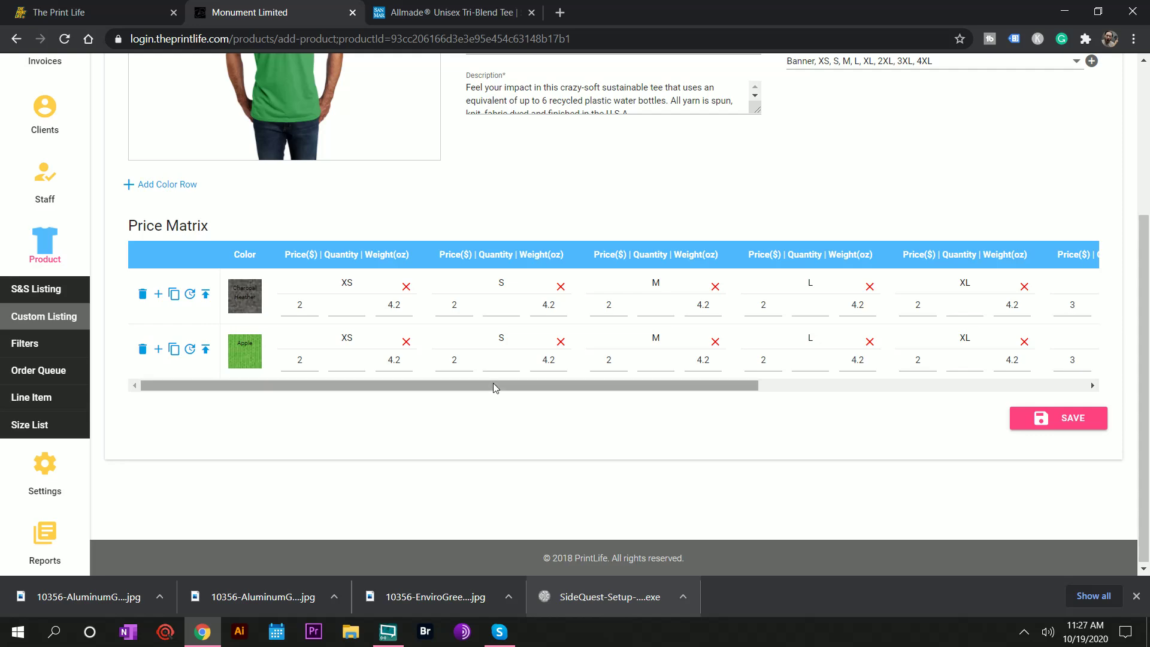
scroll(494, 382, "up", 4)
scroll(495, 388, "down", 4)
scroll(495, 386, "up", 4)
scroll(497, 386, "down", 4)
scroll(584, 400, "up", 4)
scroll(596, 400, "down", 3)
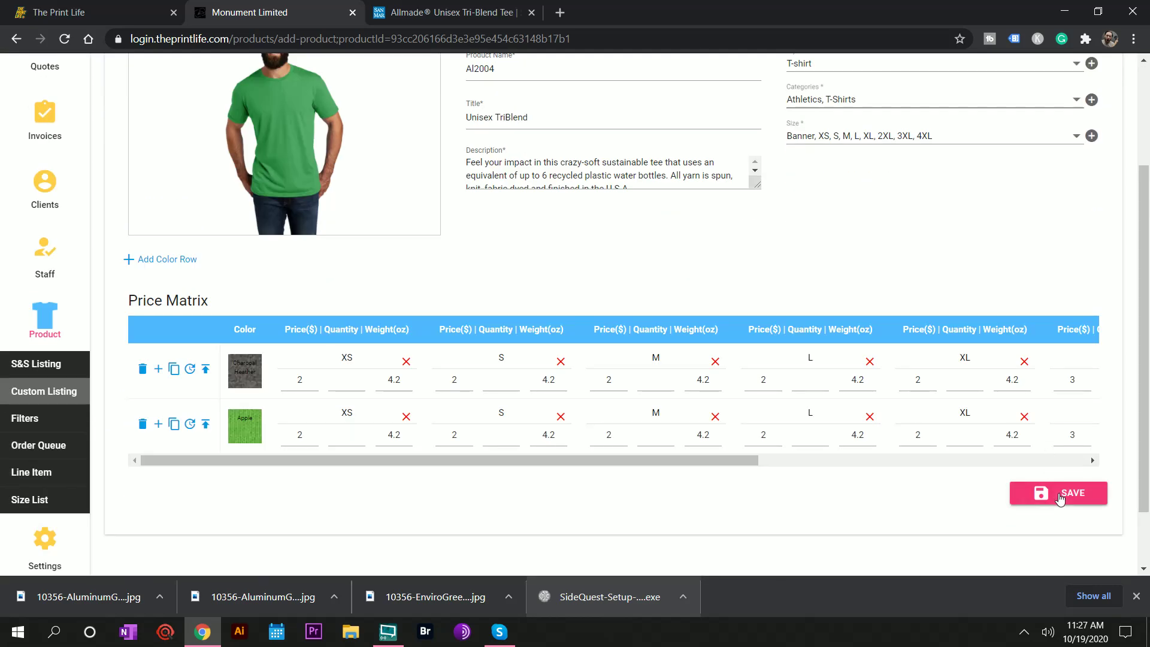
left_click(1059, 495)
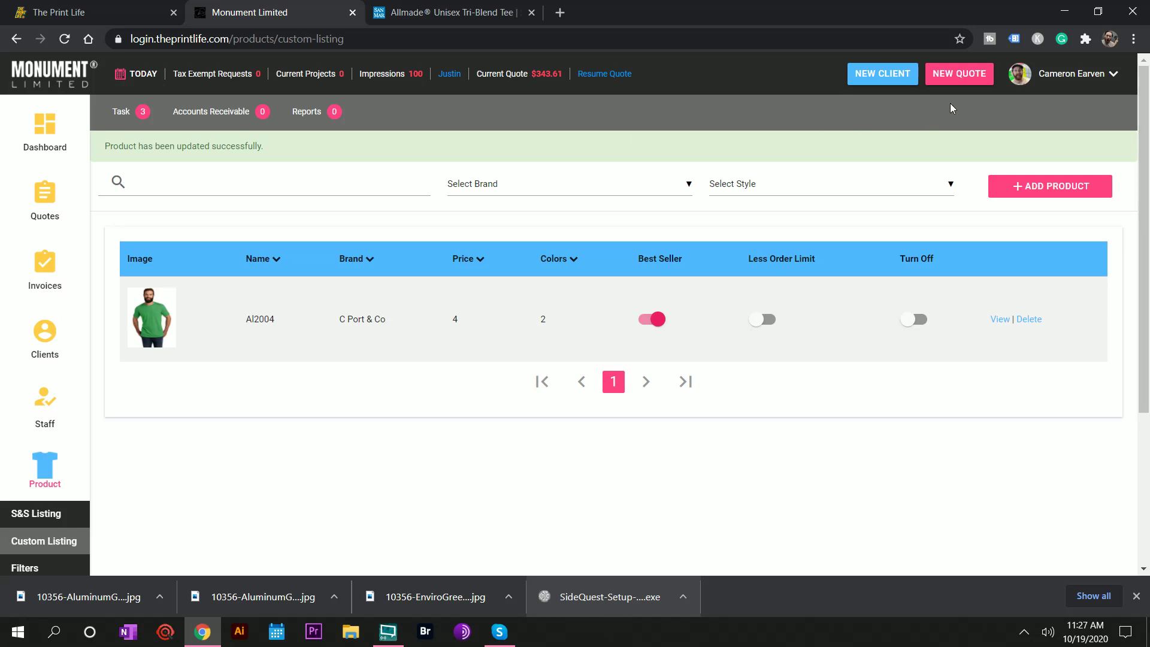
Step: Start a new quote and open its Add Garments stage to browse the available products
left_click(959, 73)
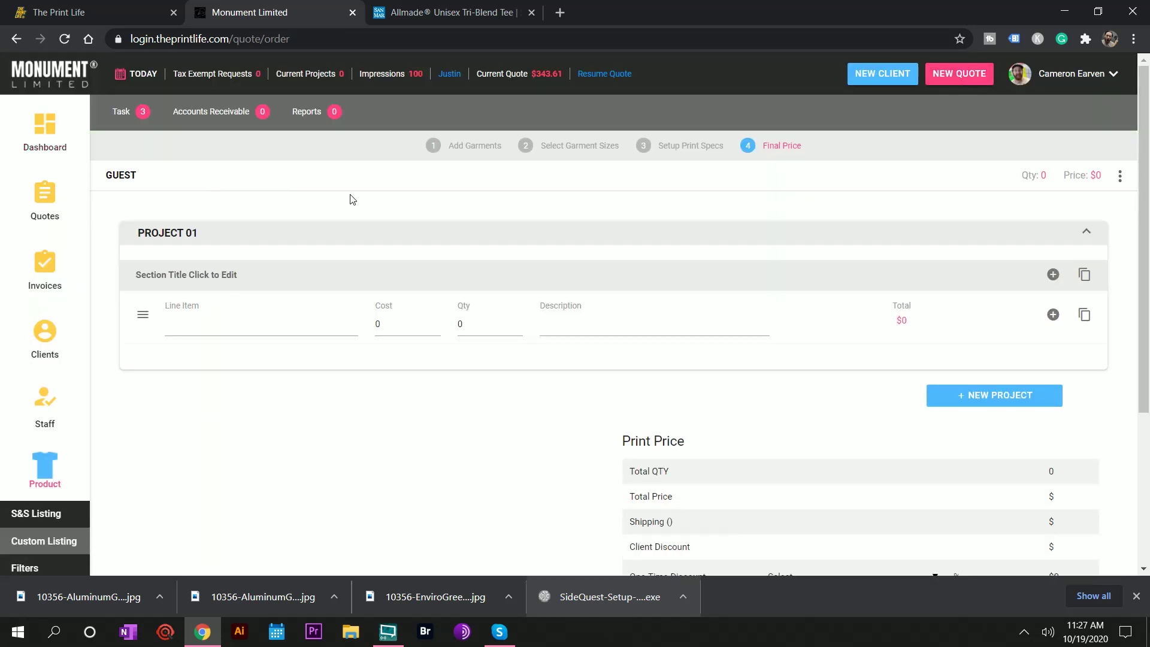
left_click(465, 158)
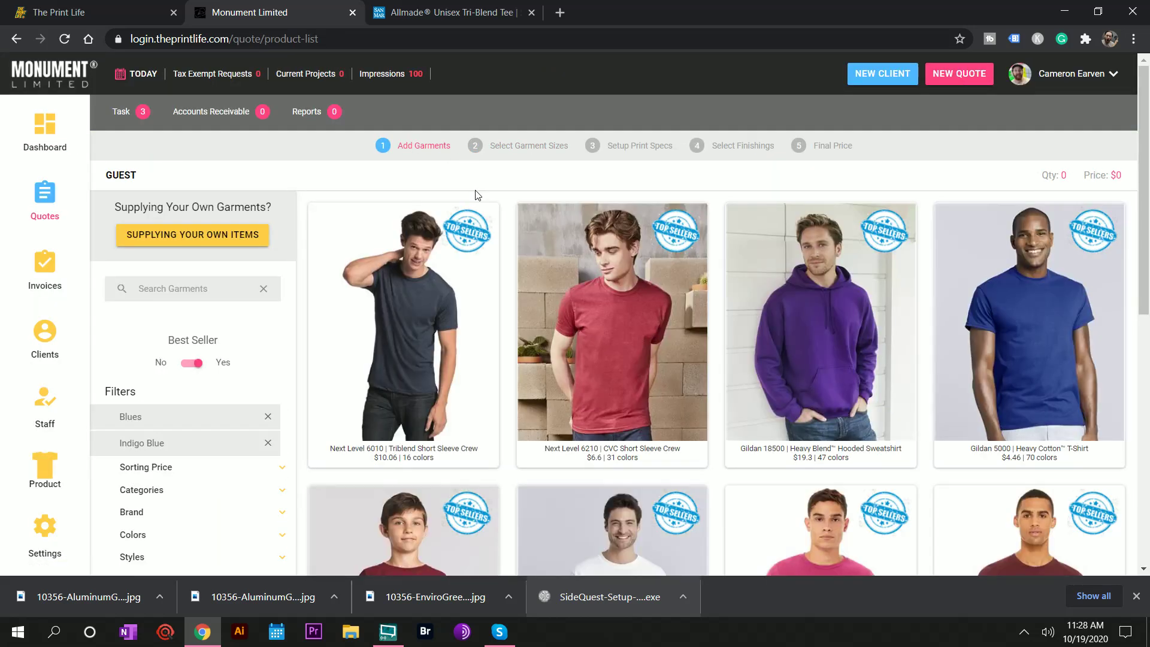
scroll(481, 193, "down", 18)
scroll(479, 197, "up", 20)
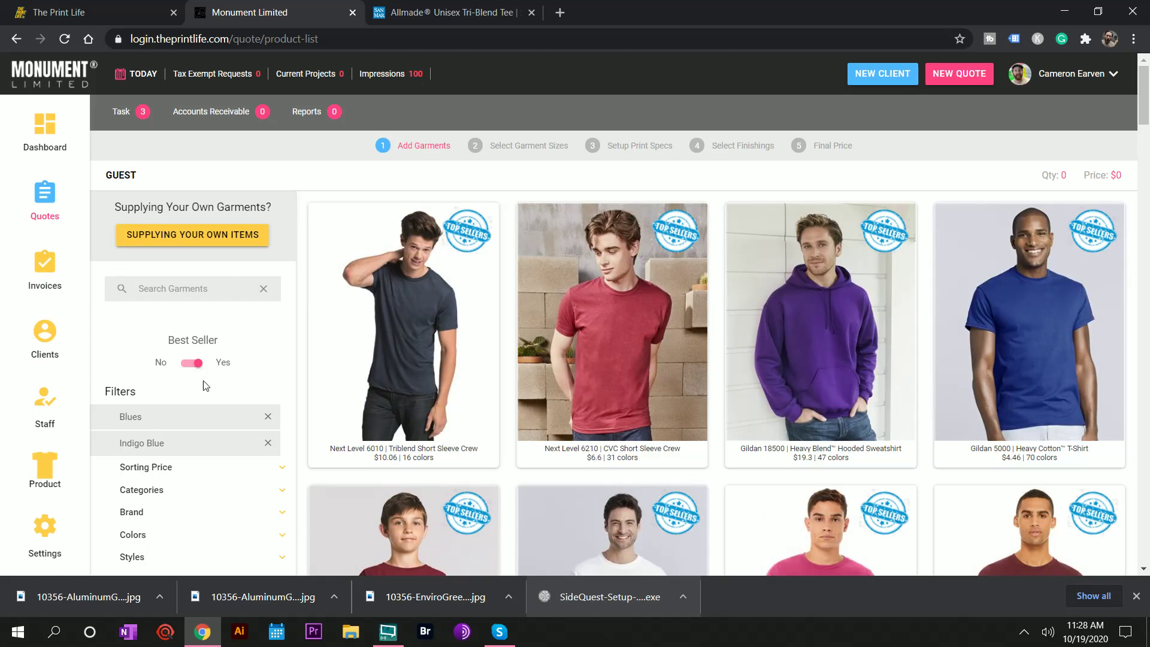
Step: Remove the Blues and Indigo Blue filters from the garment list, keeping the Best Seller option on
left_click(192, 363)
left_click(268, 417)
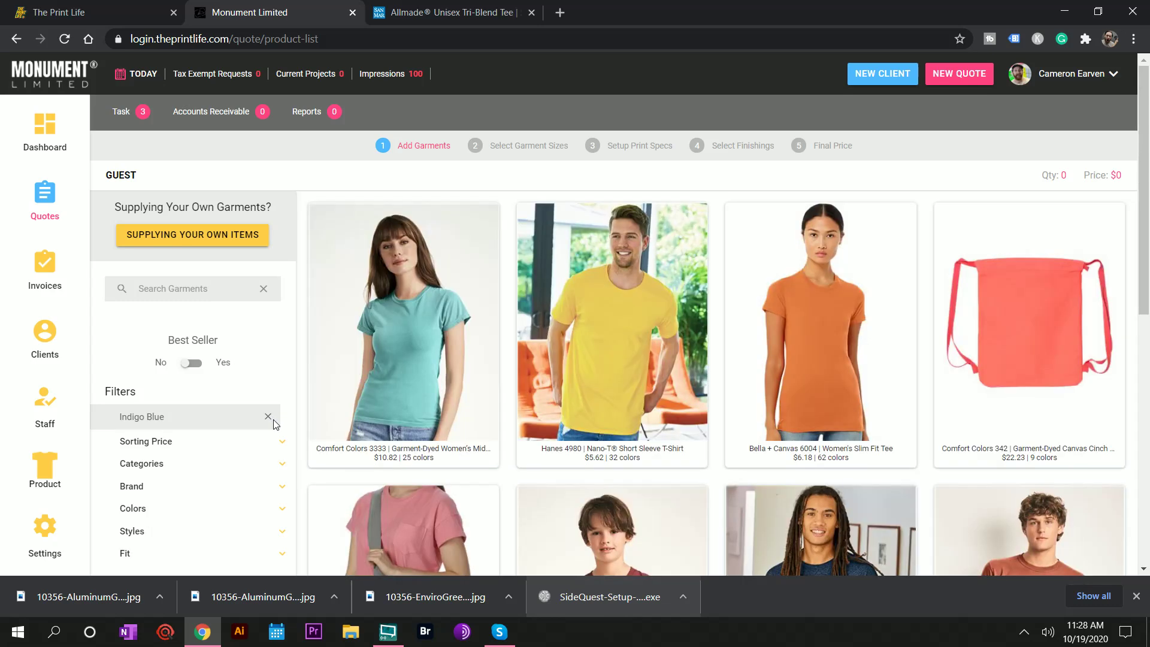
left_click(269, 418)
left_click(193, 364)
Step: Reload the garment list and open the product details of the green C Port & Co Al2004 tee among the best sellers
scroll(508, 327, "down", 9)
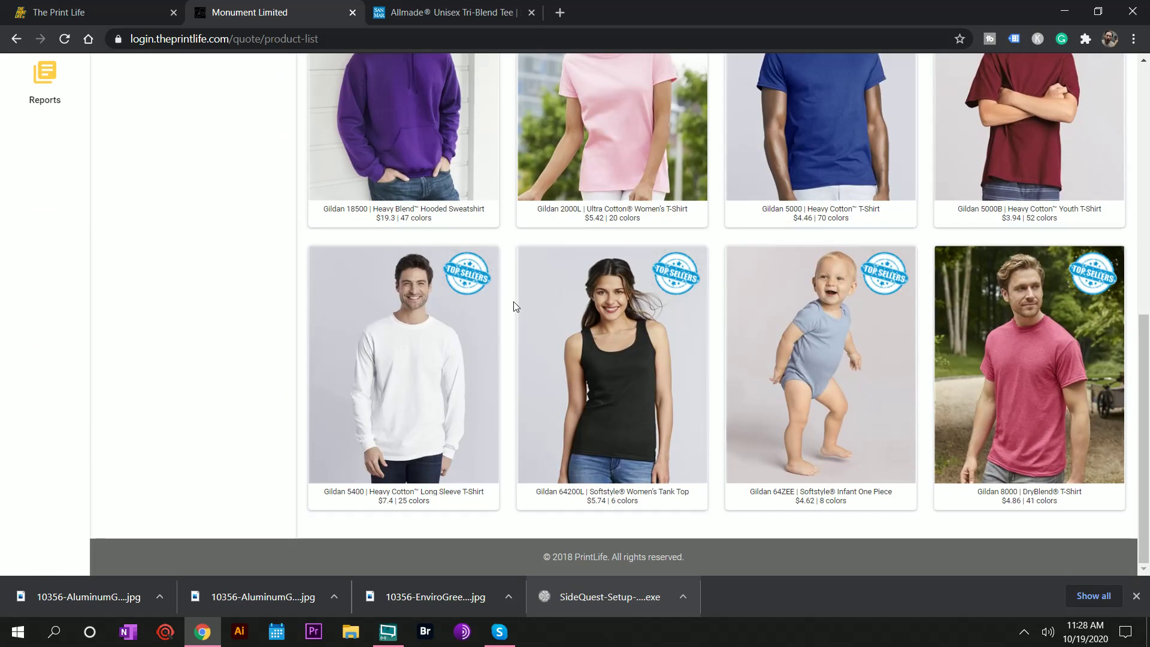
scroll(569, 285, "down", 5)
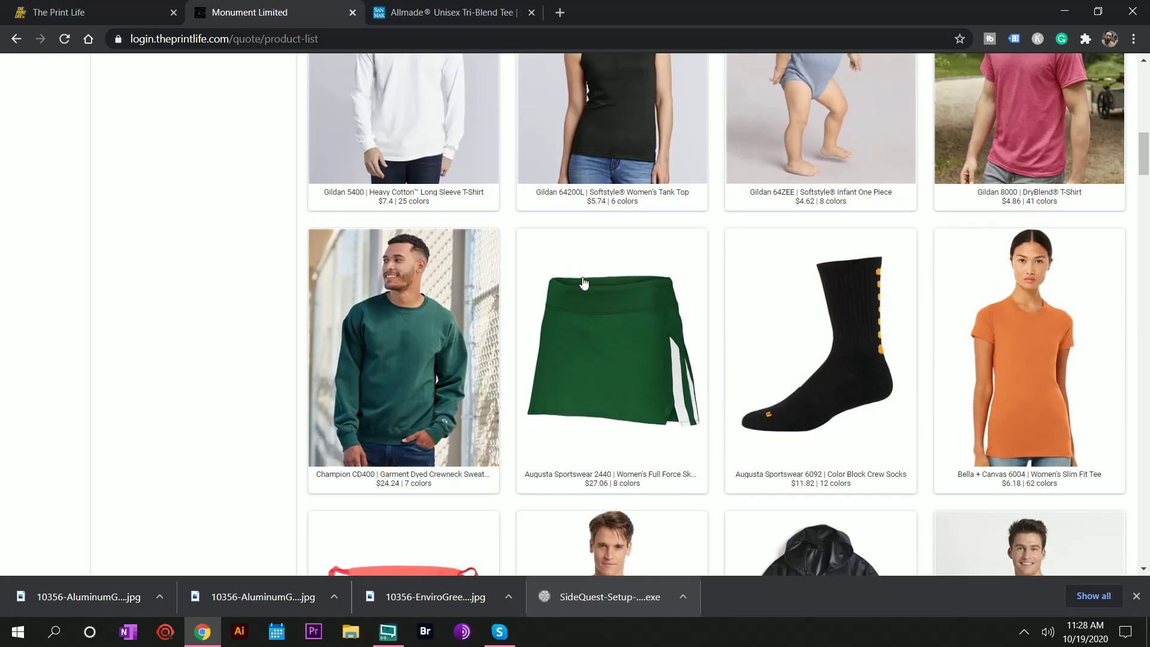
scroll(580, 273, "down", 8)
scroll(580, 273, "up", 15)
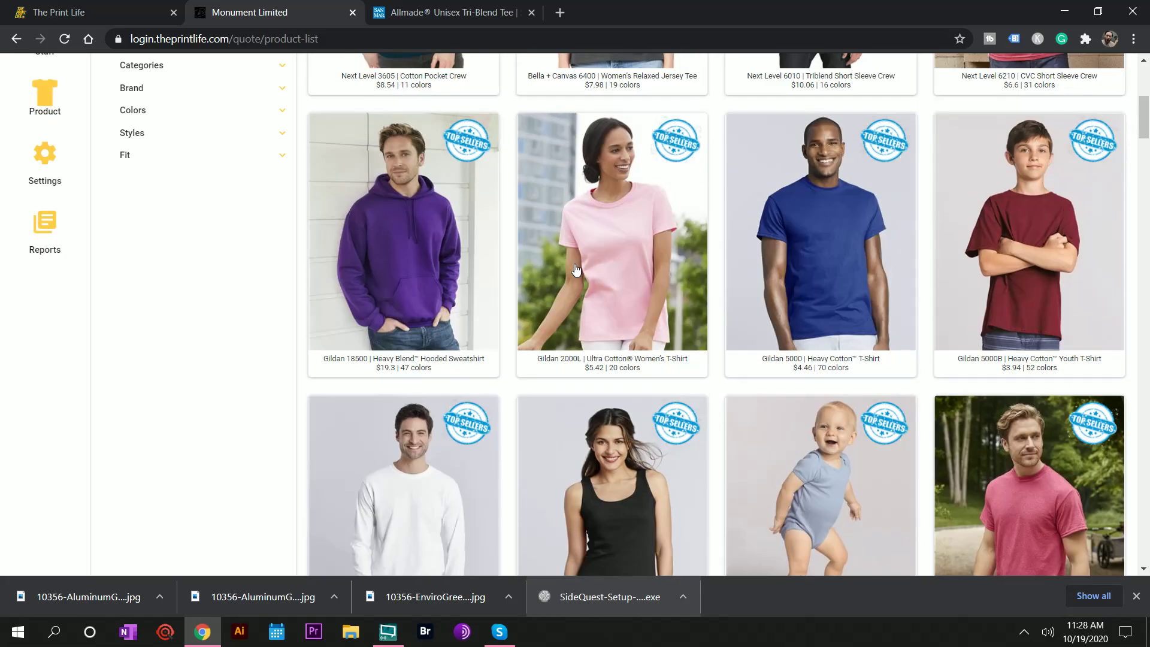
scroll(576, 269, "down", 10)
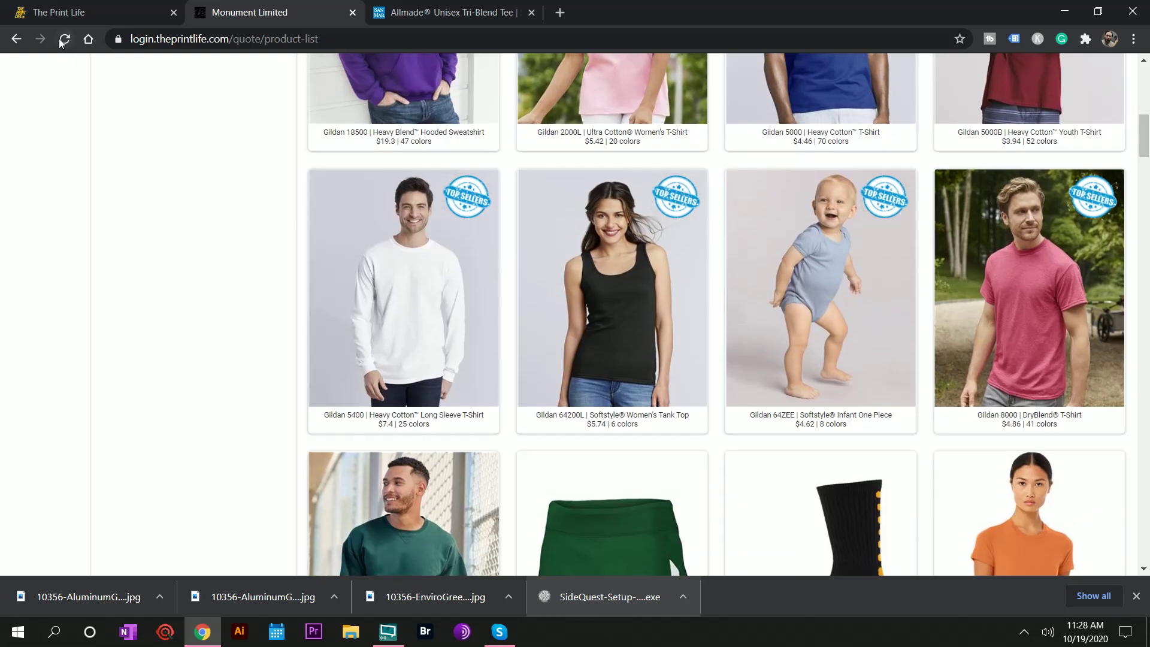
left_click(64, 39)
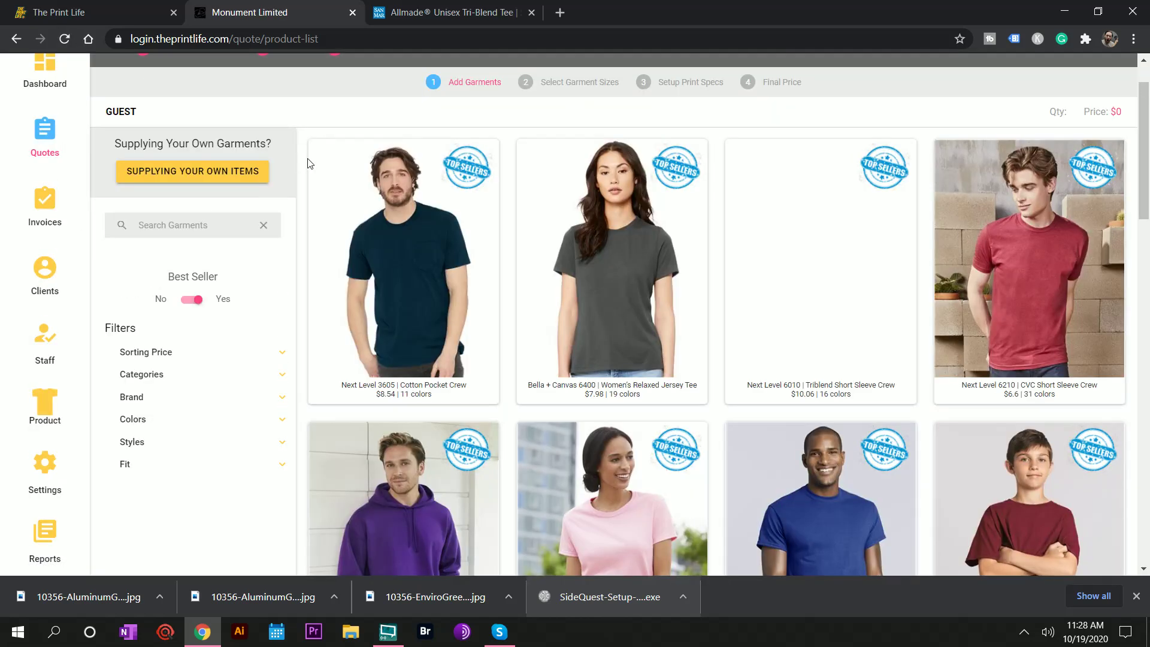
scroll(429, 217, "down", 15)
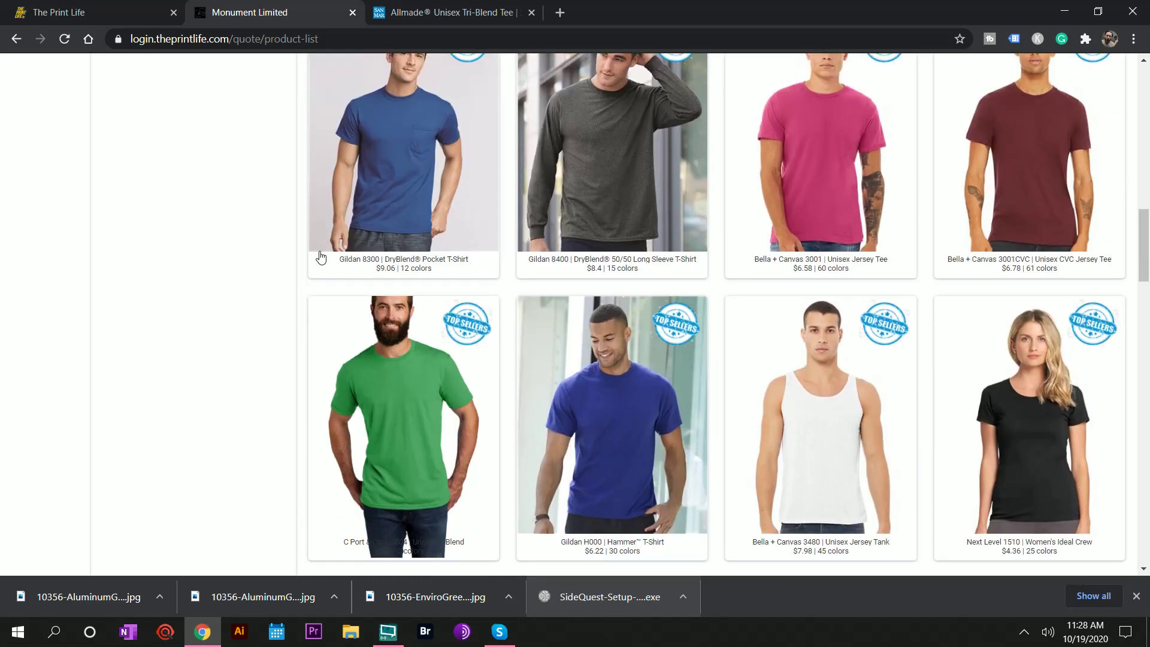
scroll(321, 256, "down", 5)
scroll(247, 237, "up", 10)
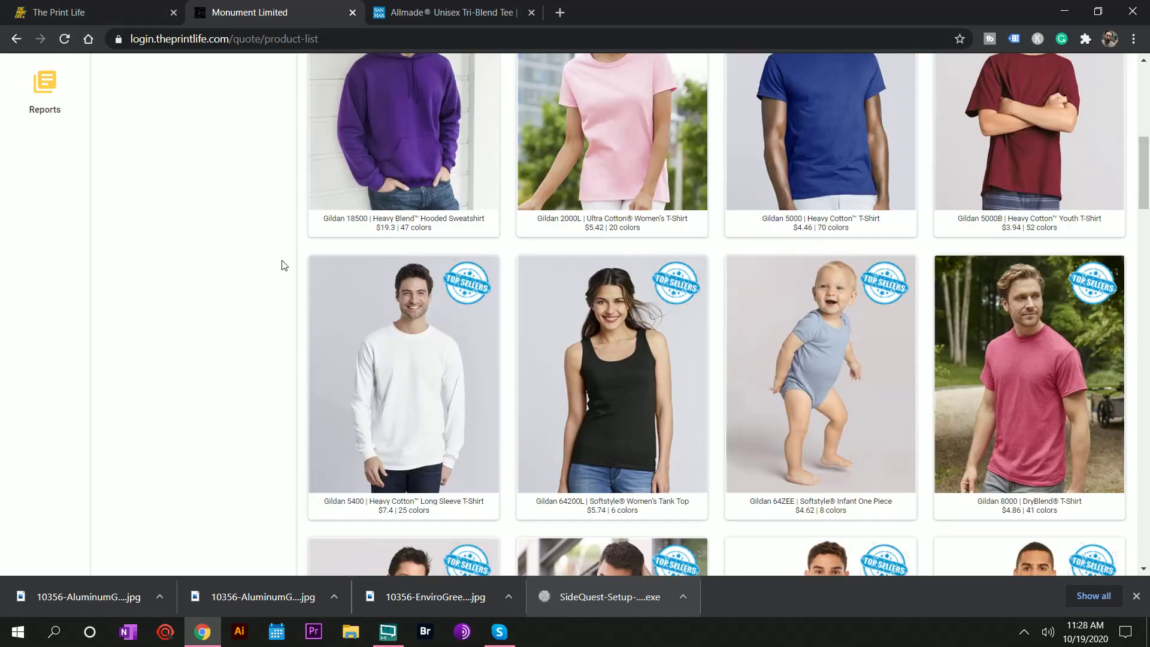
scroll(283, 262, "down", 5)
scroll(280, 260, "down", 3)
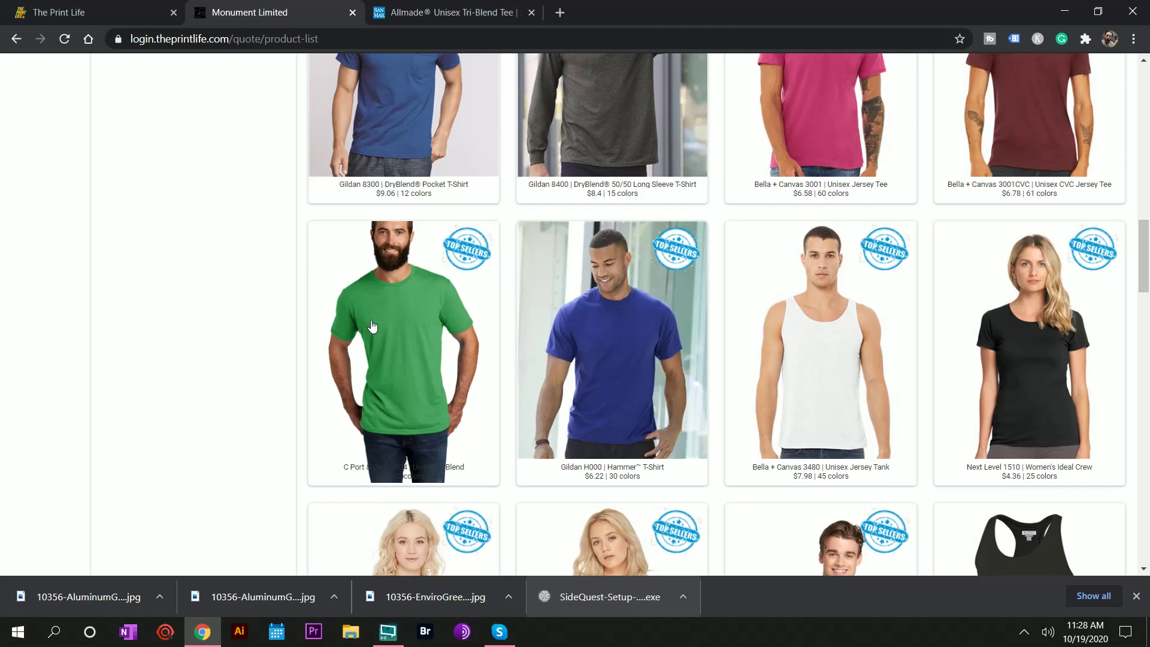
left_click(413, 300)
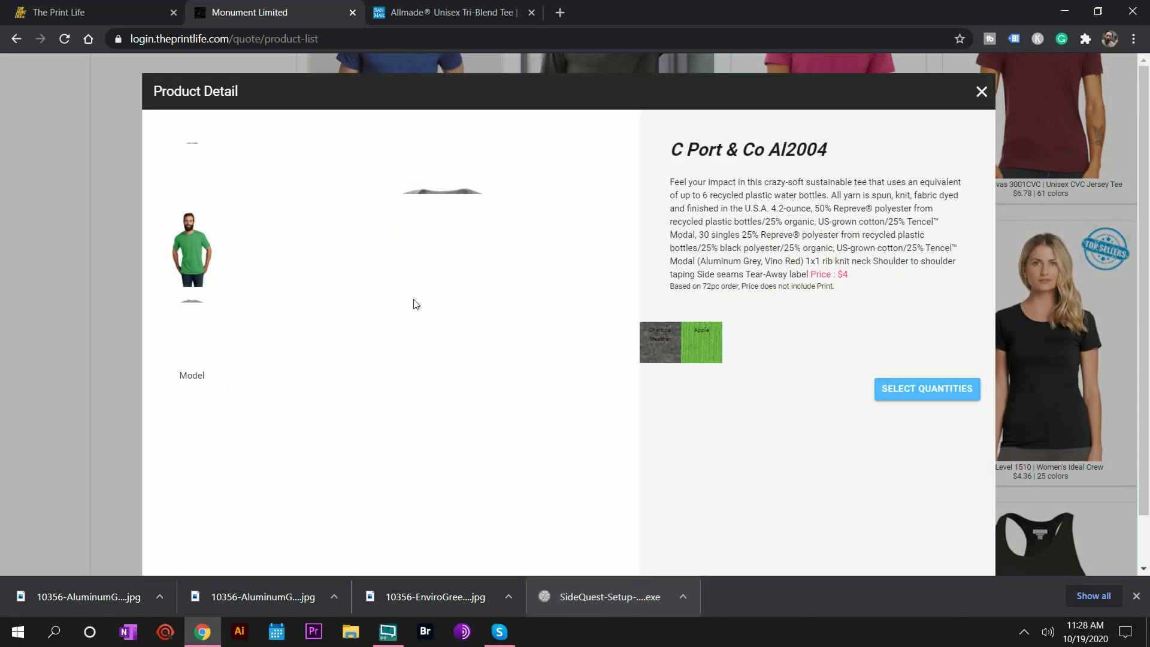
Step: Check the Al2004 tee's model, front and back images, and compare its Charcoal Heather and Apple colors
left_click(185, 263)
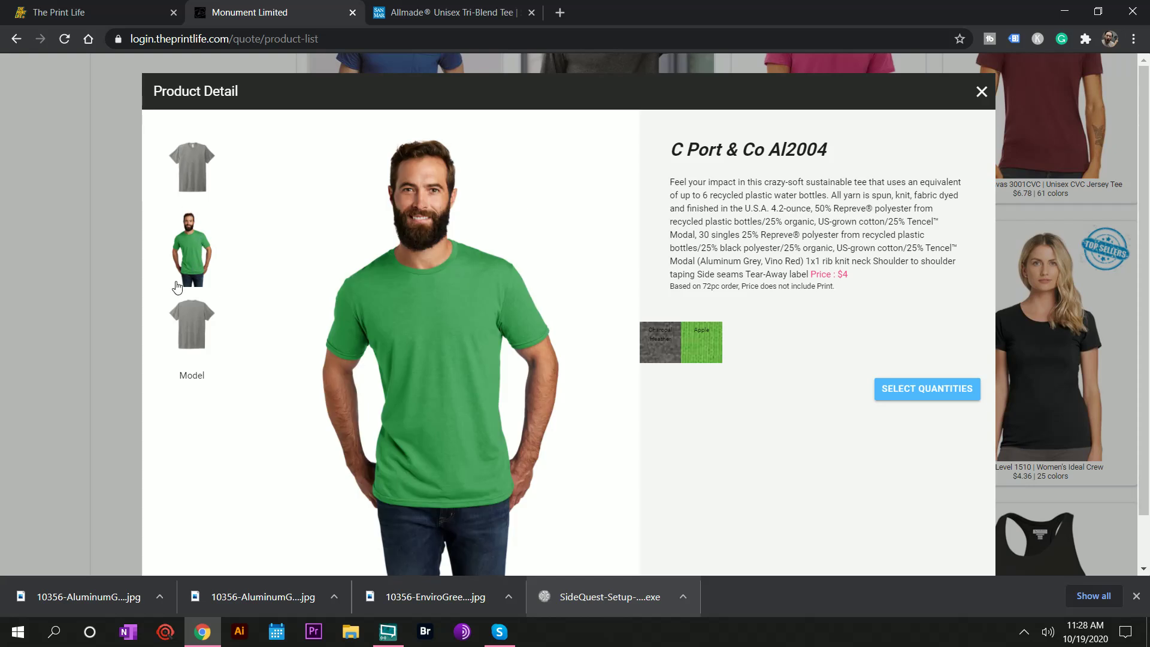
left_click(204, 162)
left_click(195, 324)
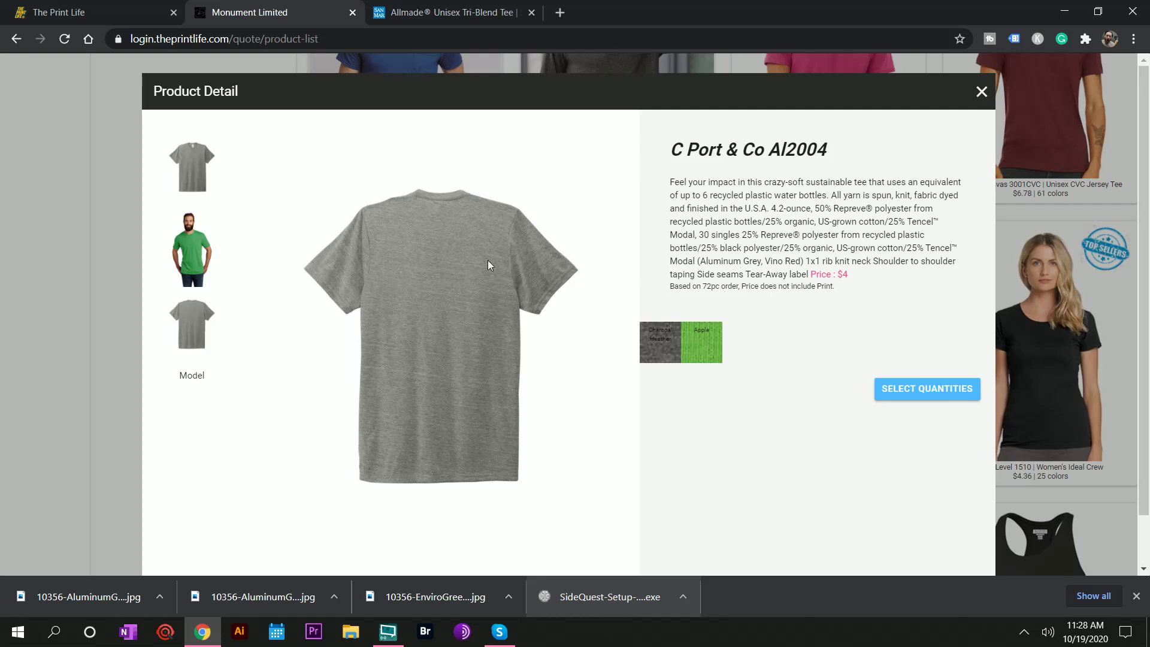
left_click(695, 342)
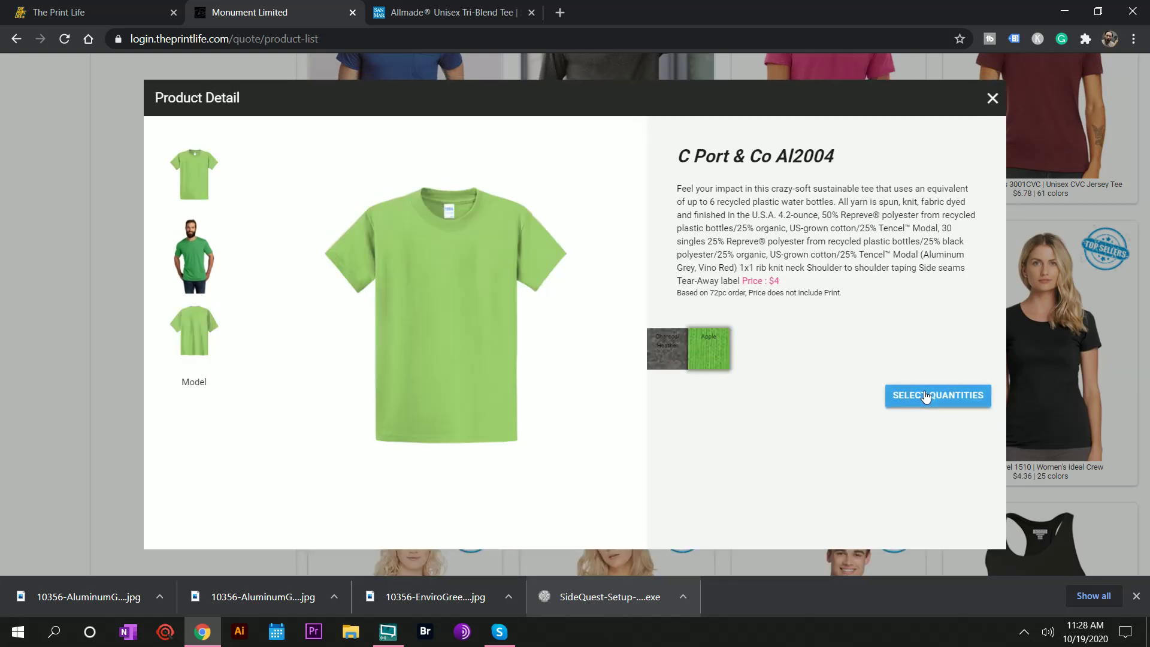
left_click(670, 354)
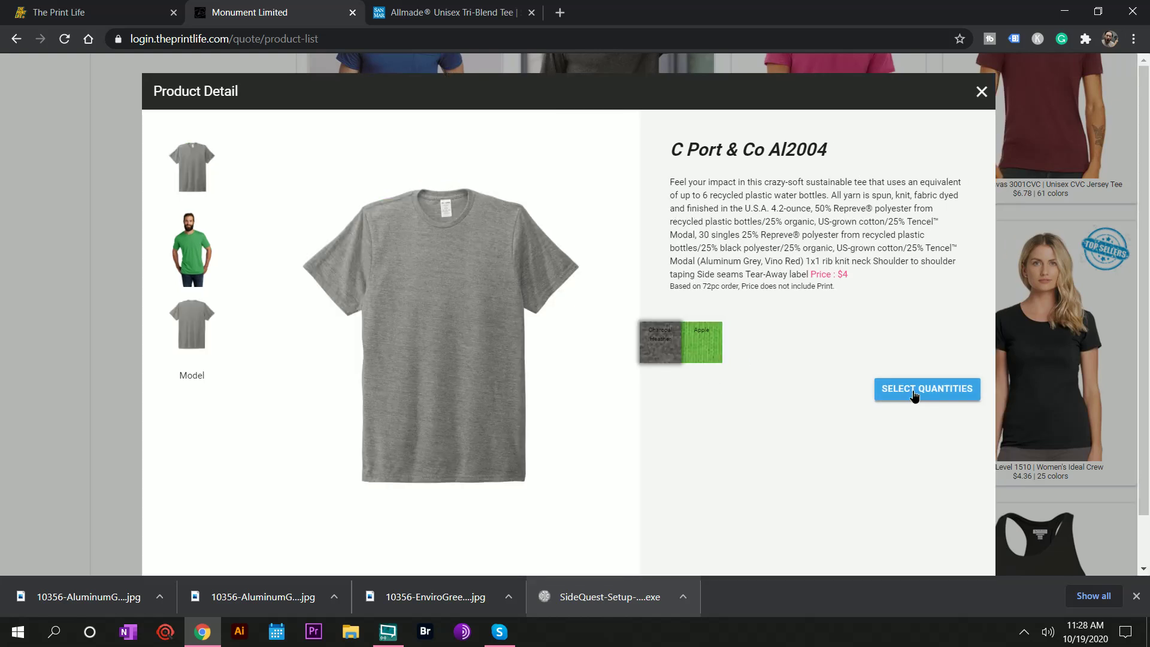
left_click(700, 346)
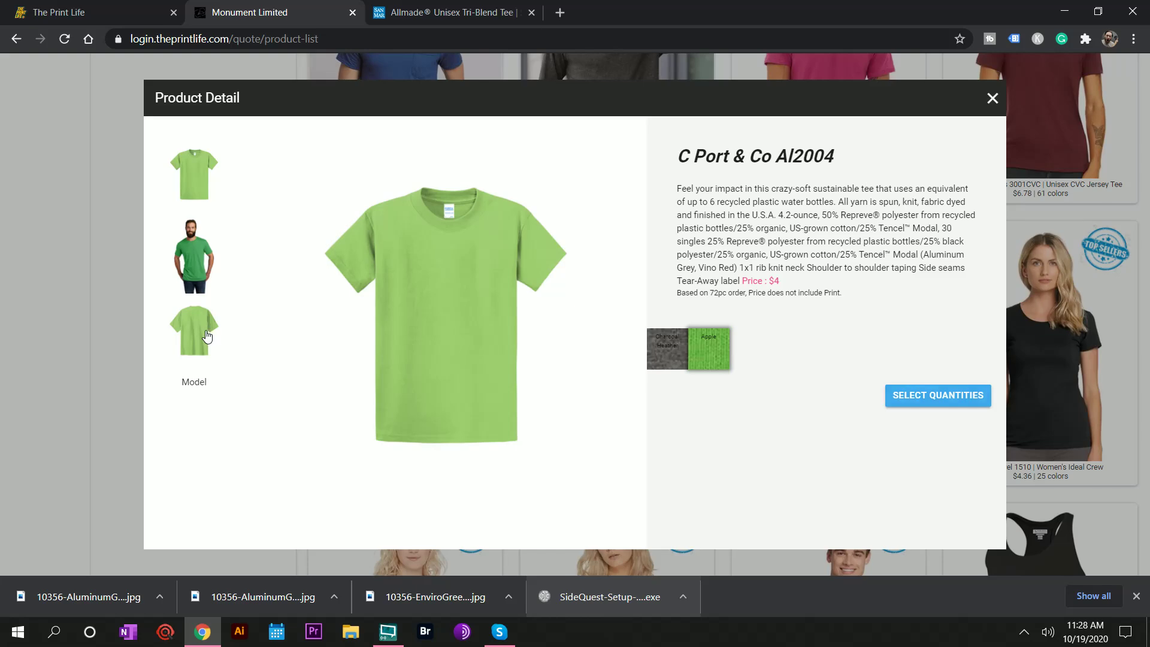
left_click(665, 346)
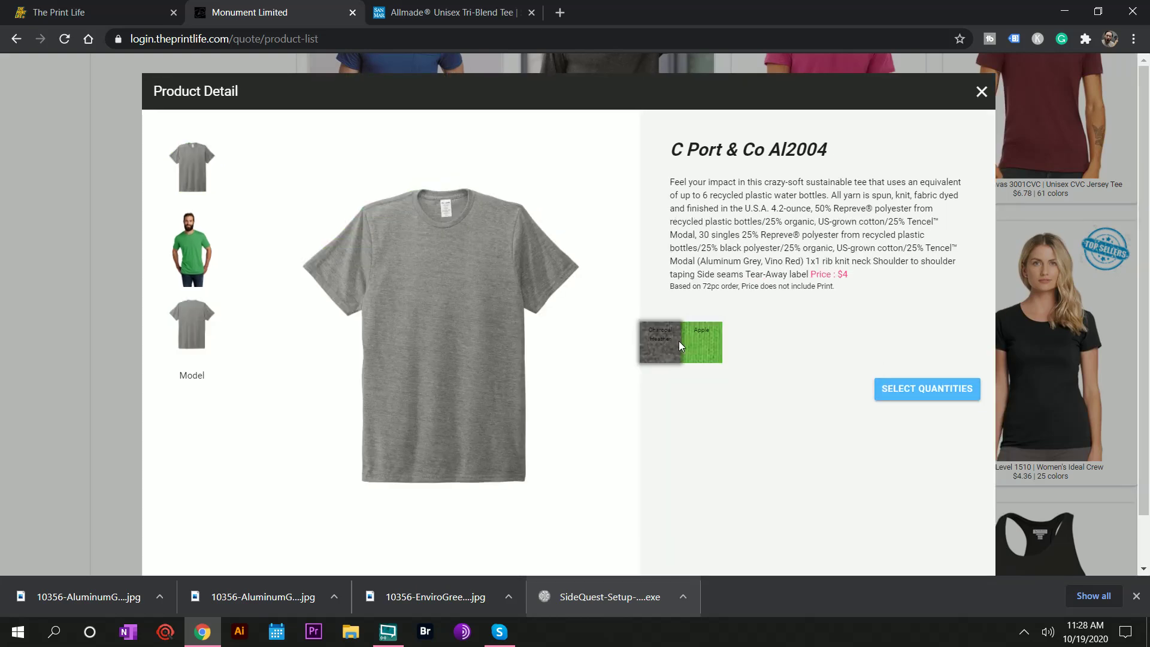
Step: Close the product details, reload the page, and start another new quote at the Add Garments stage
left_click(982, 91)
scroll(940, 120, "down", 10)
left_click(64, 38)
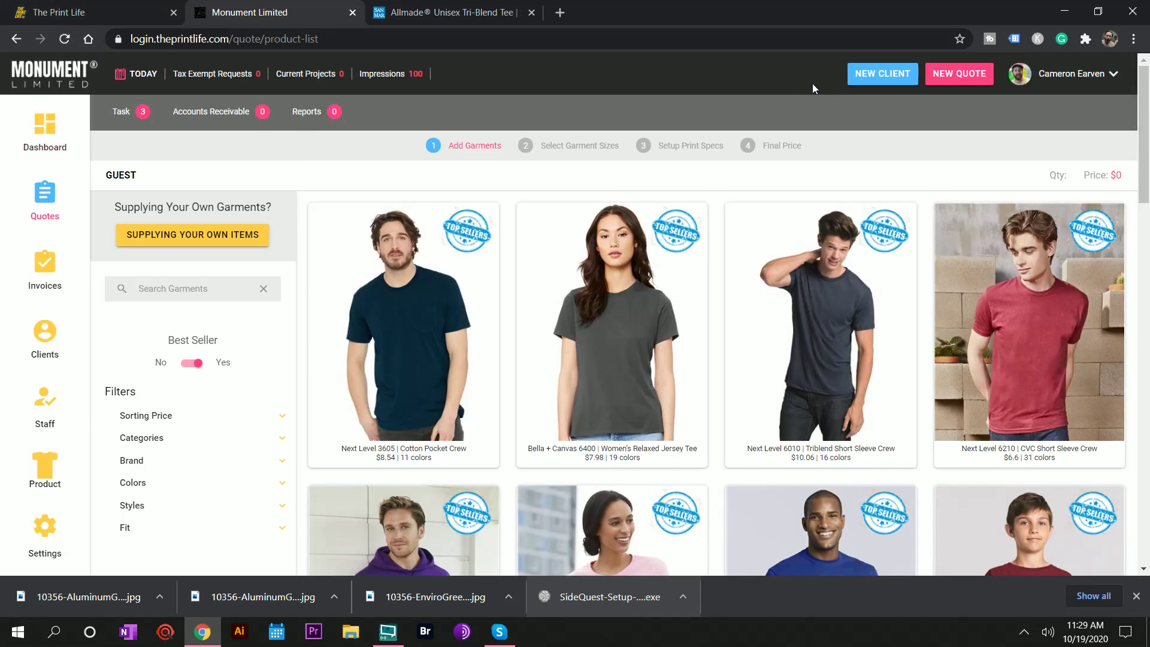
left_click(988, 76)
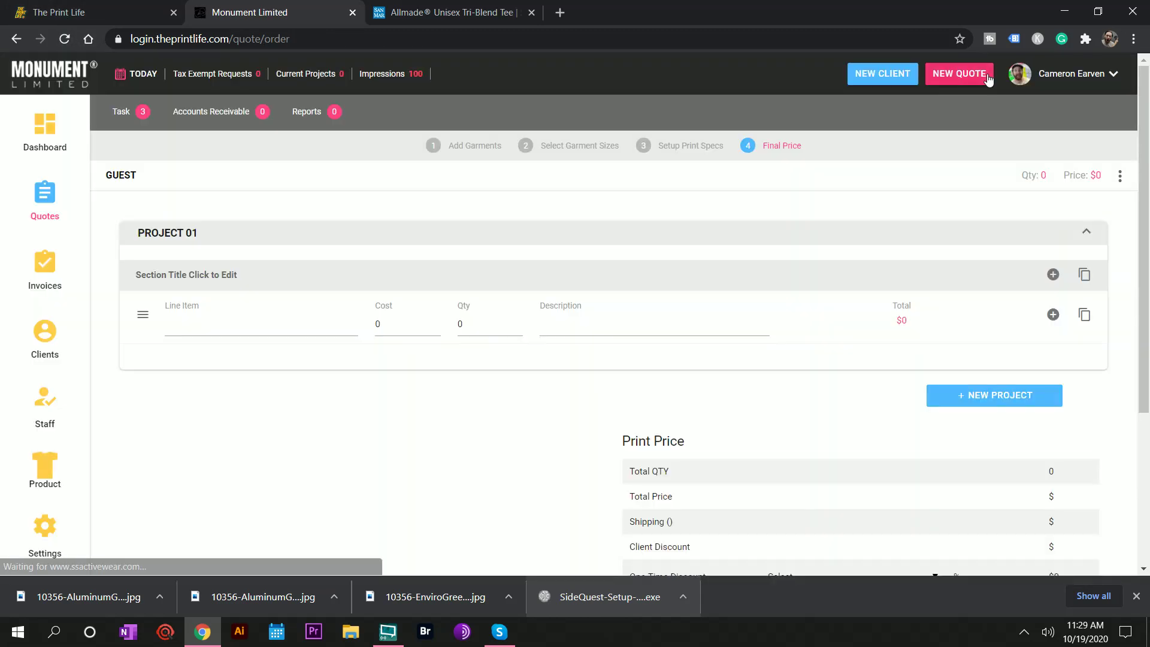
left_click(468, 146)
Step: Open the C Port & Co Al2004 tee in the garment list and proceed to its size quantities in Charcoal Heather
scroll(468, 146, "down", 12)
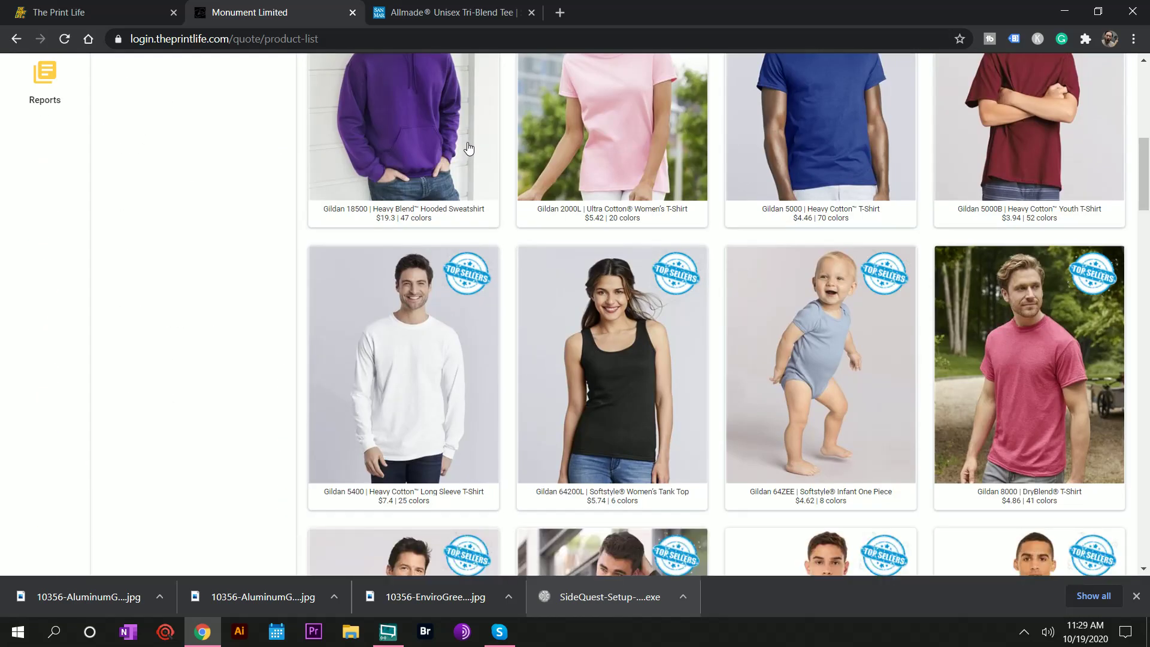
scroll(468, 147, "down", 10)
left_click(421, 246)
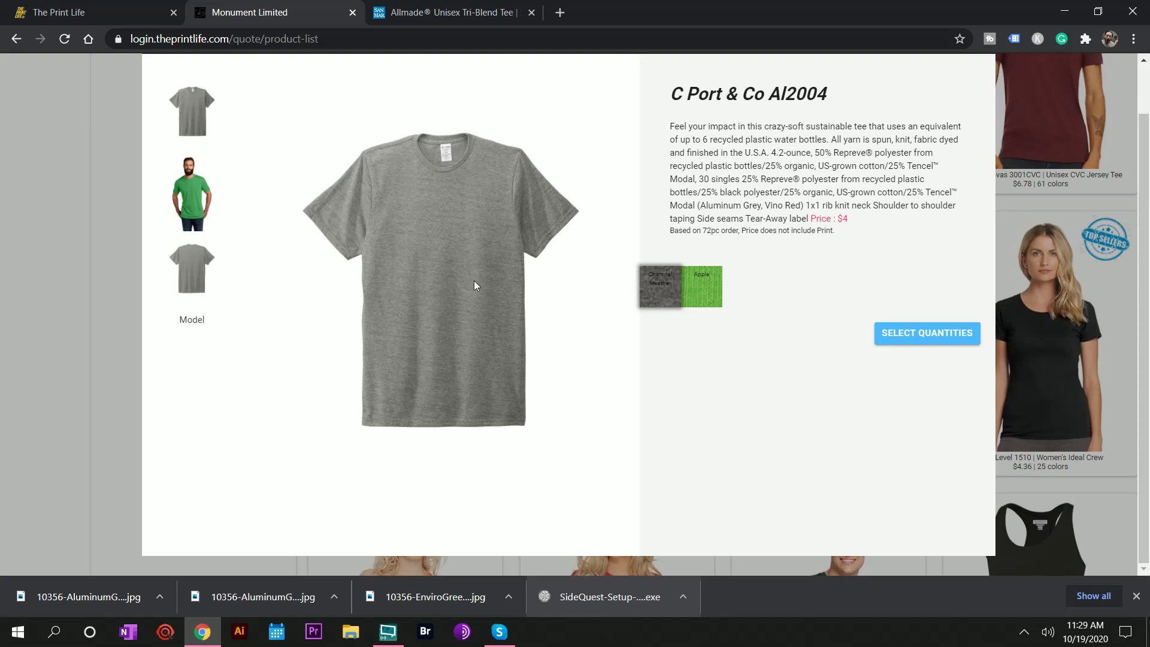
left_click(938, 341)
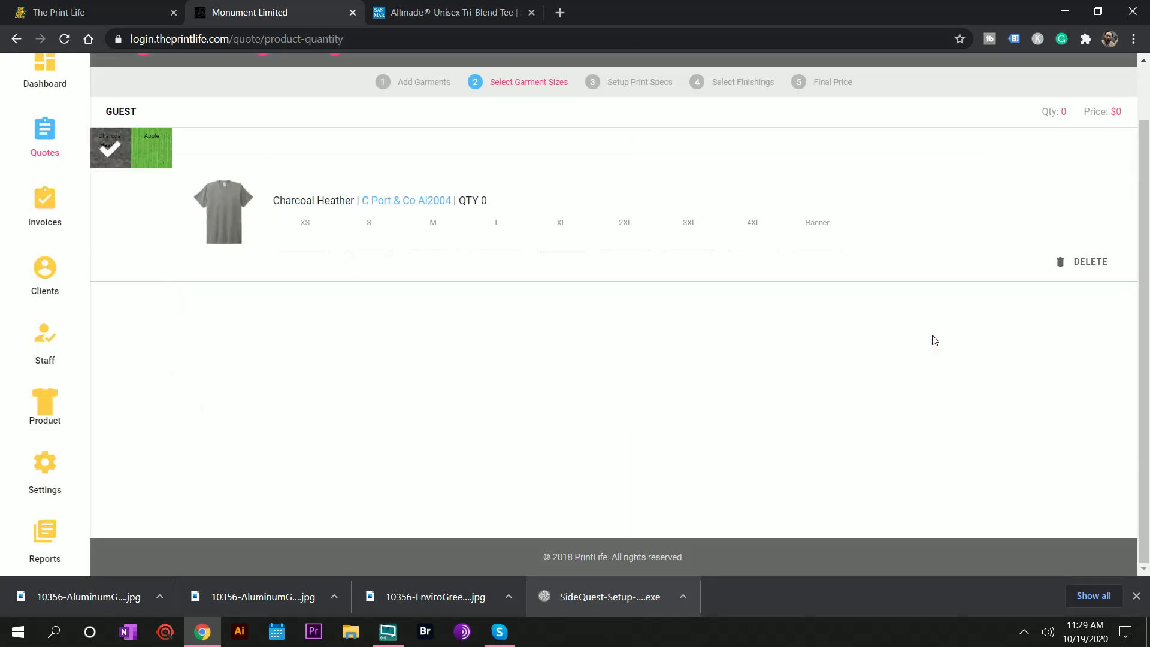
scroll(688, 289, "up", 1)
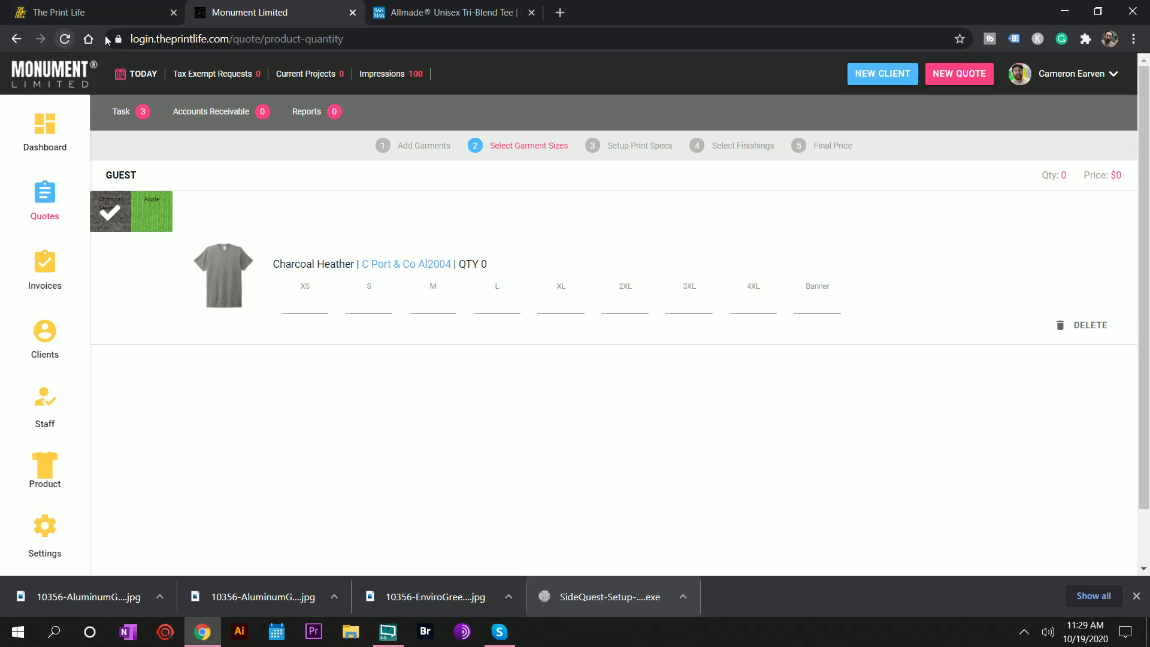
left_click(1135, 40)
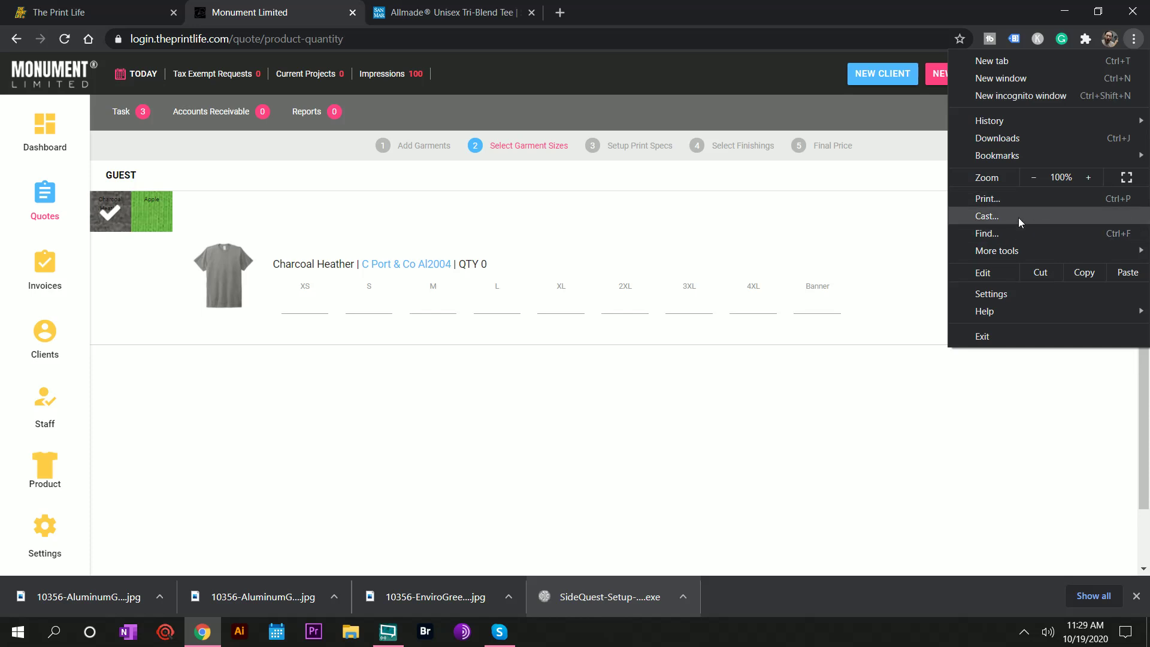
mouse_move(984, 121)
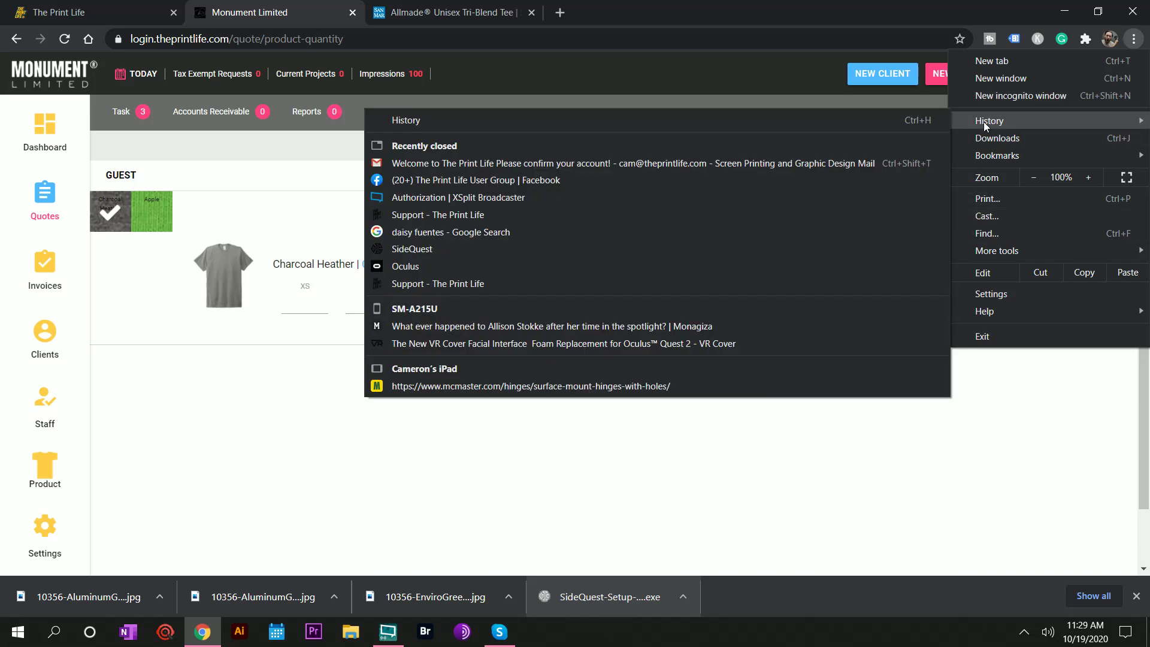
mouse_move(1015, 251)
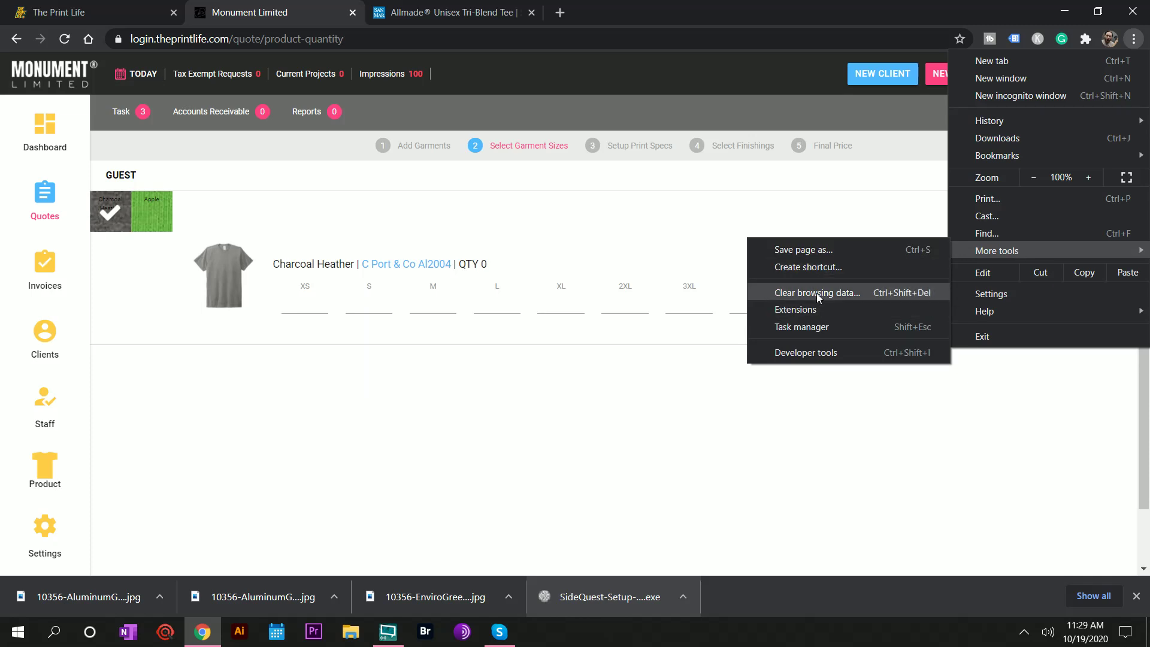
left_click(608, 429)
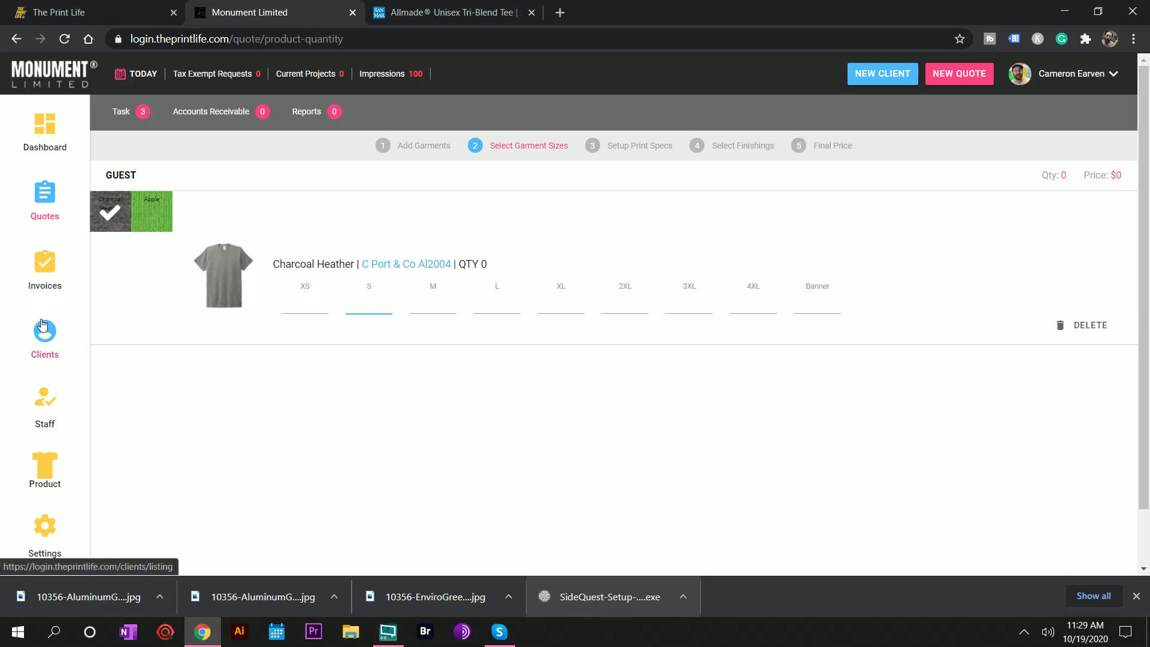
Step: Enter 12 pieces each for S, M and a third size of the Charcoal Heather tee, and continue to Setup Print Specs
type("12")
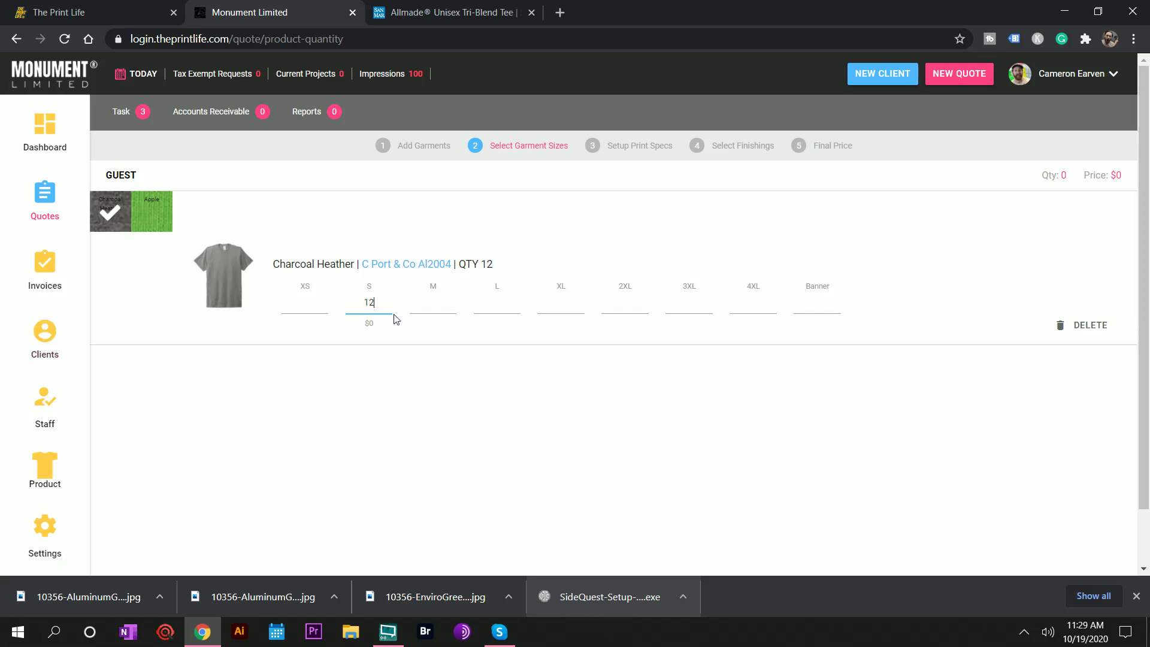
left_click(432, 303)
type("12")
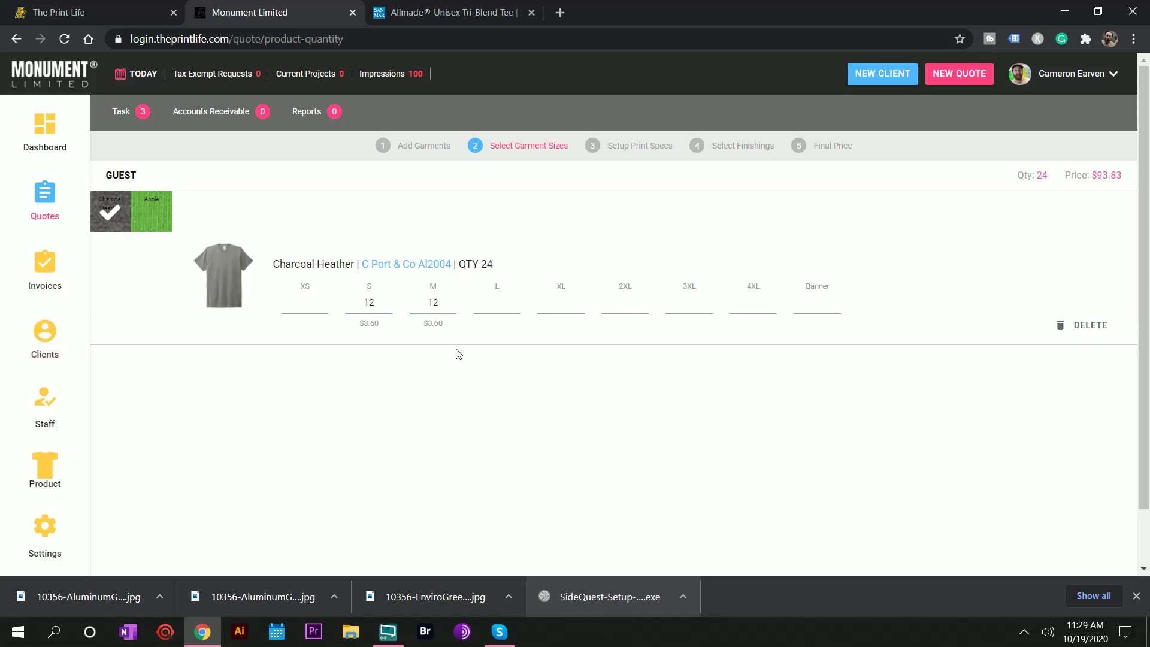
type("12")
left_click(441, 356)
left_click(641, 155)
left_click(451, 210)
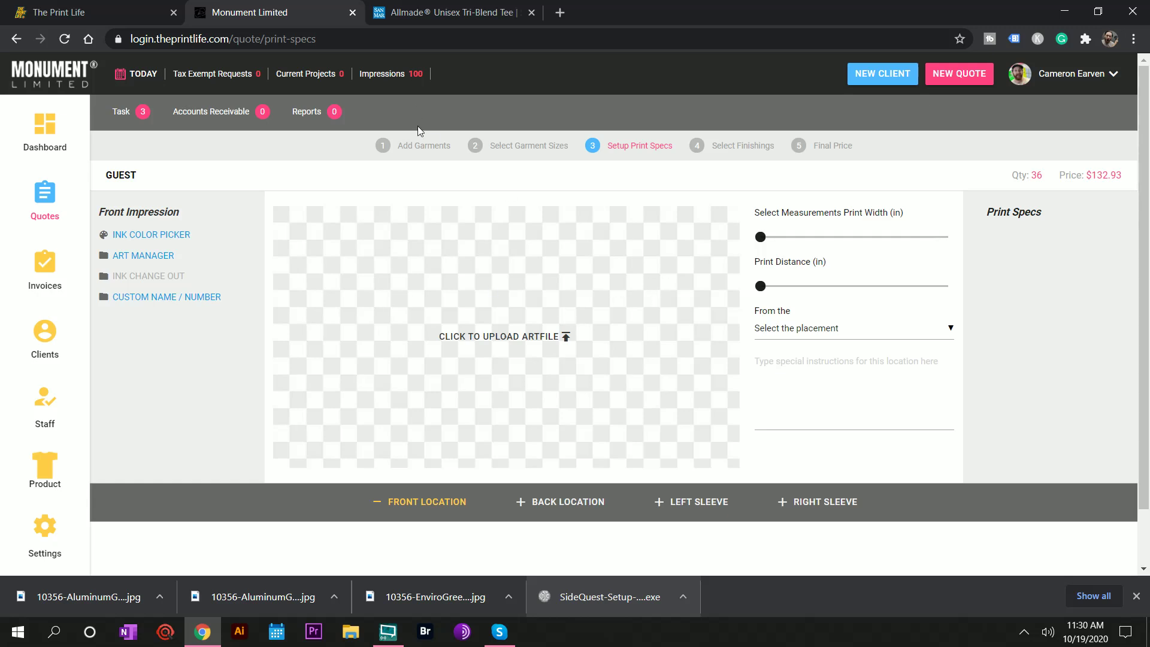
Step: Return to the Add Garments stage and look through the best-seller garments
left_click(424, 148)
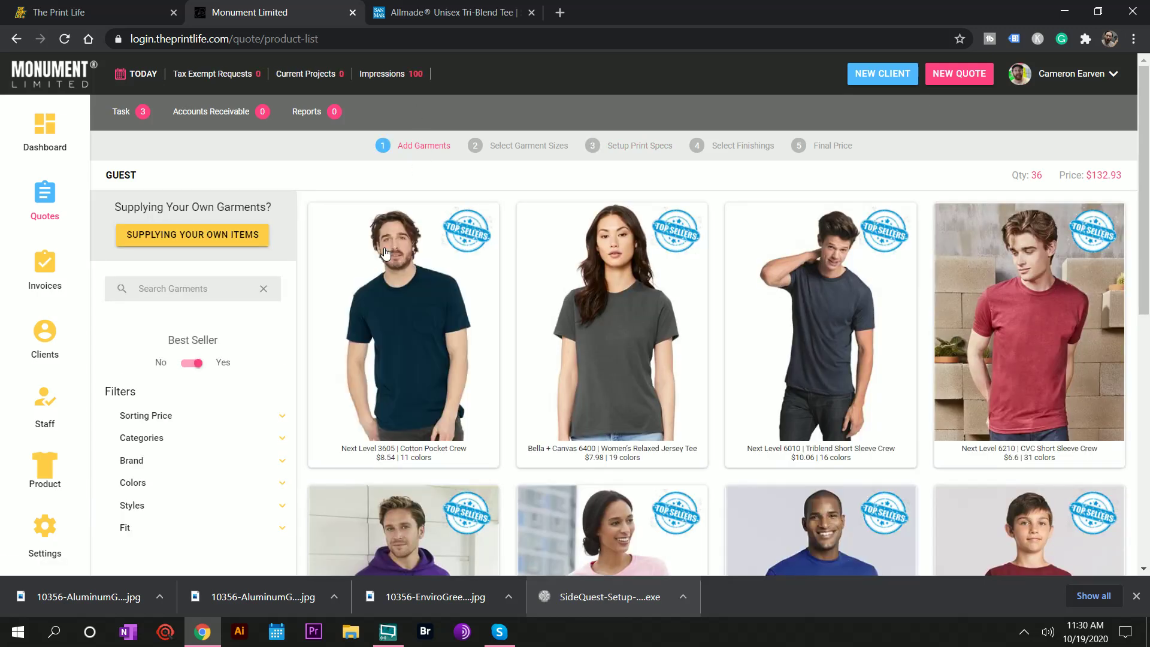
scroll(385, 253, "down", 5)
scroll(383, 254, "up", 4)
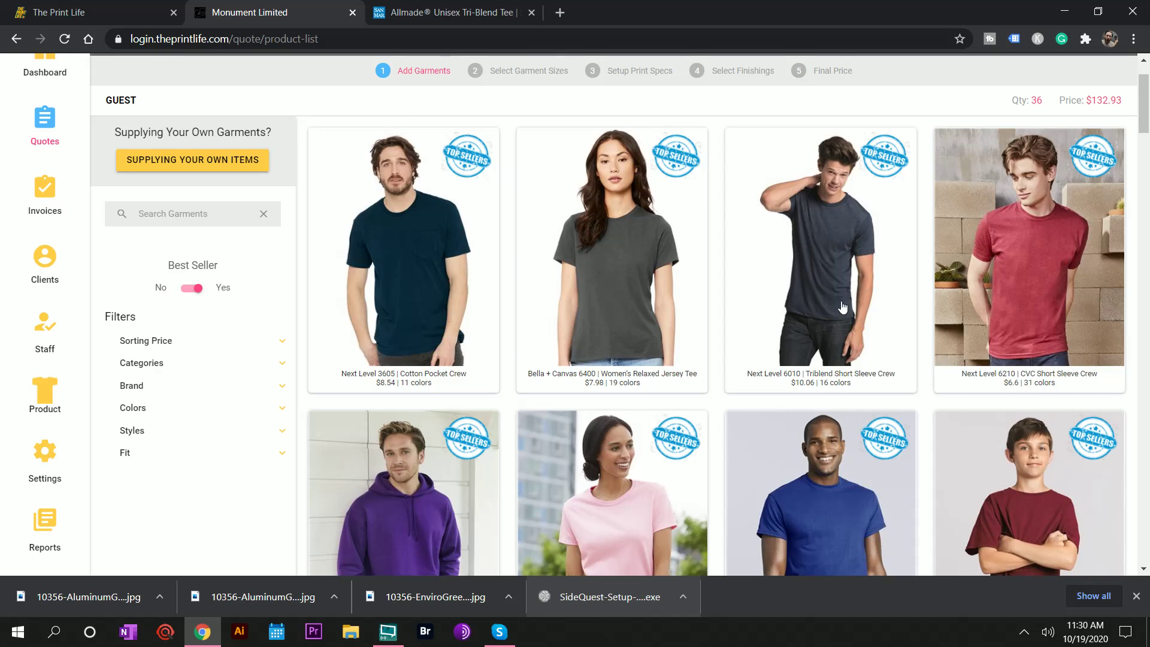
scroll(733, 257, "down", 9)
scroll(734, 257, "up", 9)
scroll(734, 257, "up", 2)
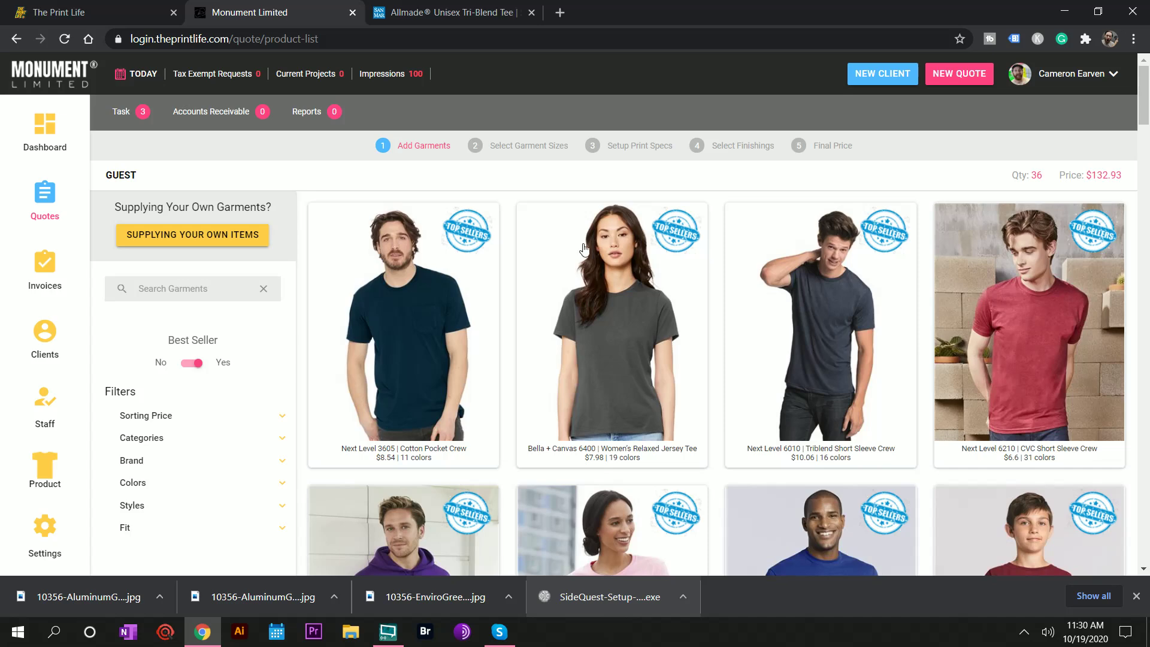
scroll(24, 330, "down", 4)
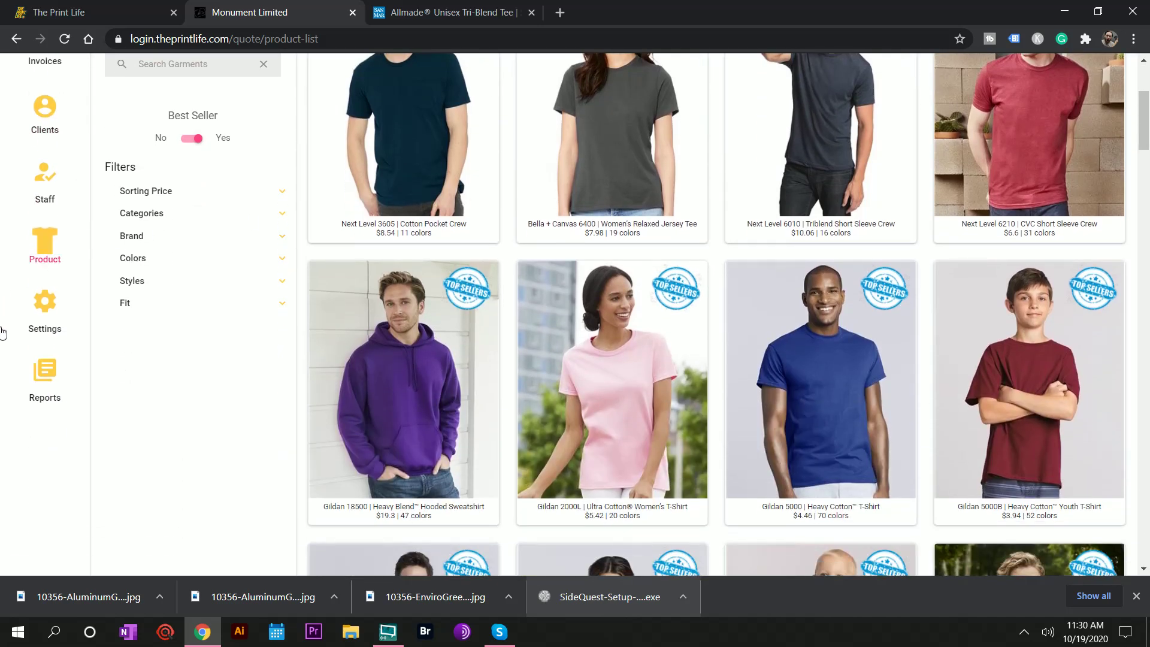
Step: Leave the quote without keeping its unsaved changes and open the C Port & Co Al2004 product from the custom listing
left_click(43, 242)
left_click(54, 318)
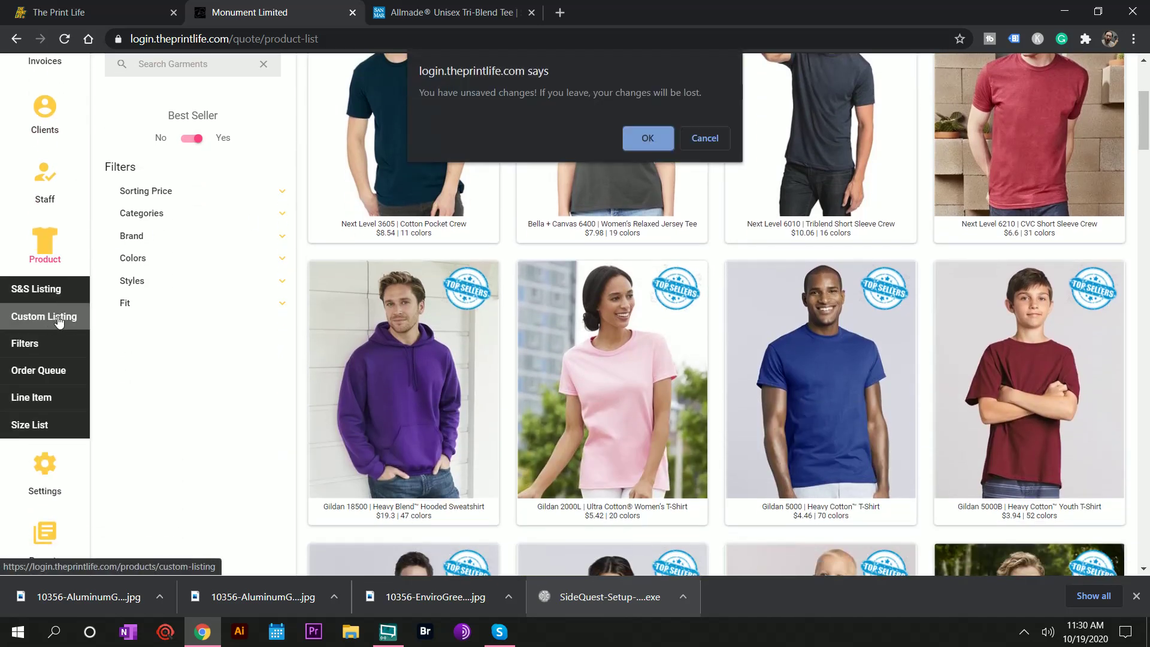
left_click(647, 138)
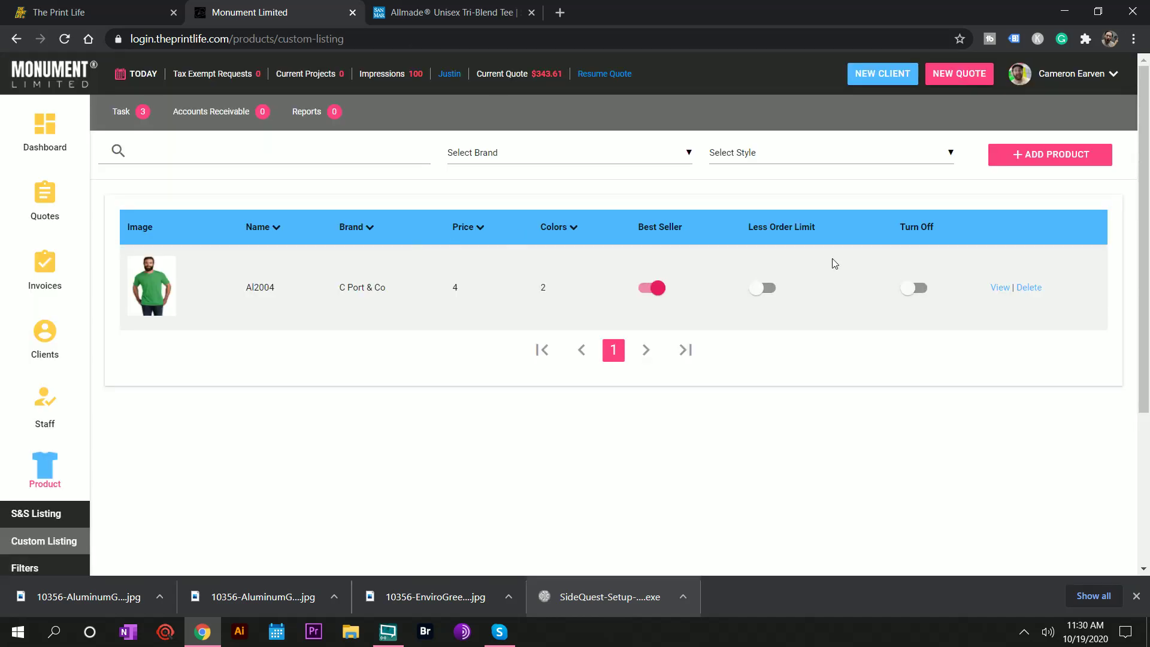
left_click(1000, 287)
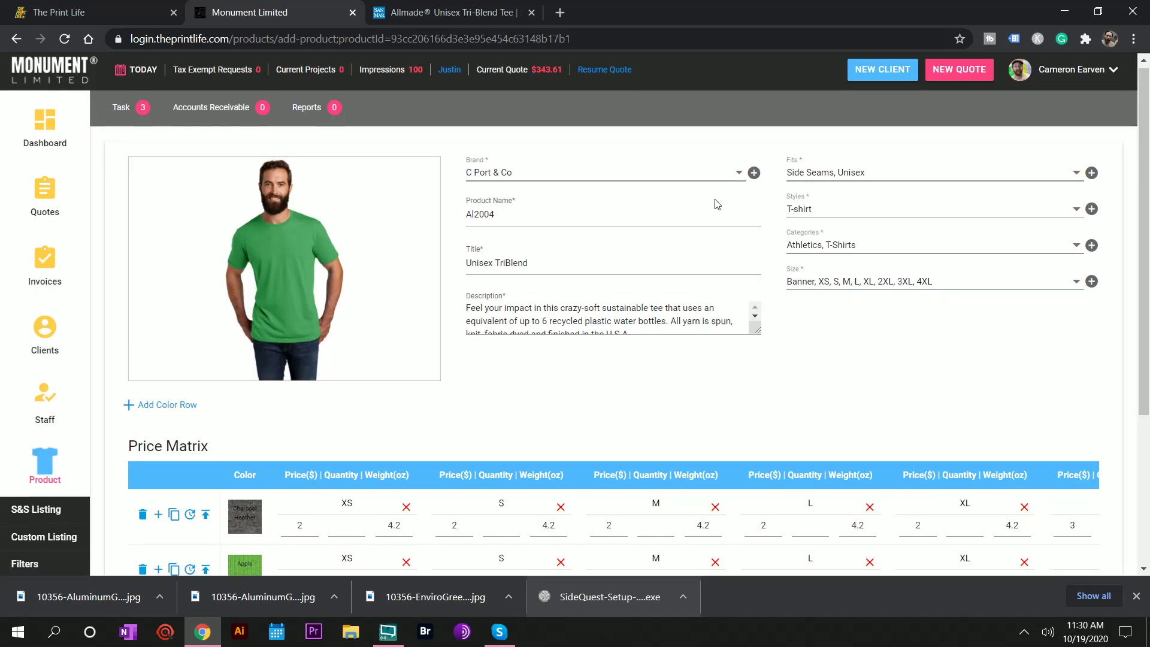
Step: Remove Banner from the Al2004 product's sizes and save the product
scroll(737, 212, "down", 4)
left_click_drag(756, 384, 779, 397)
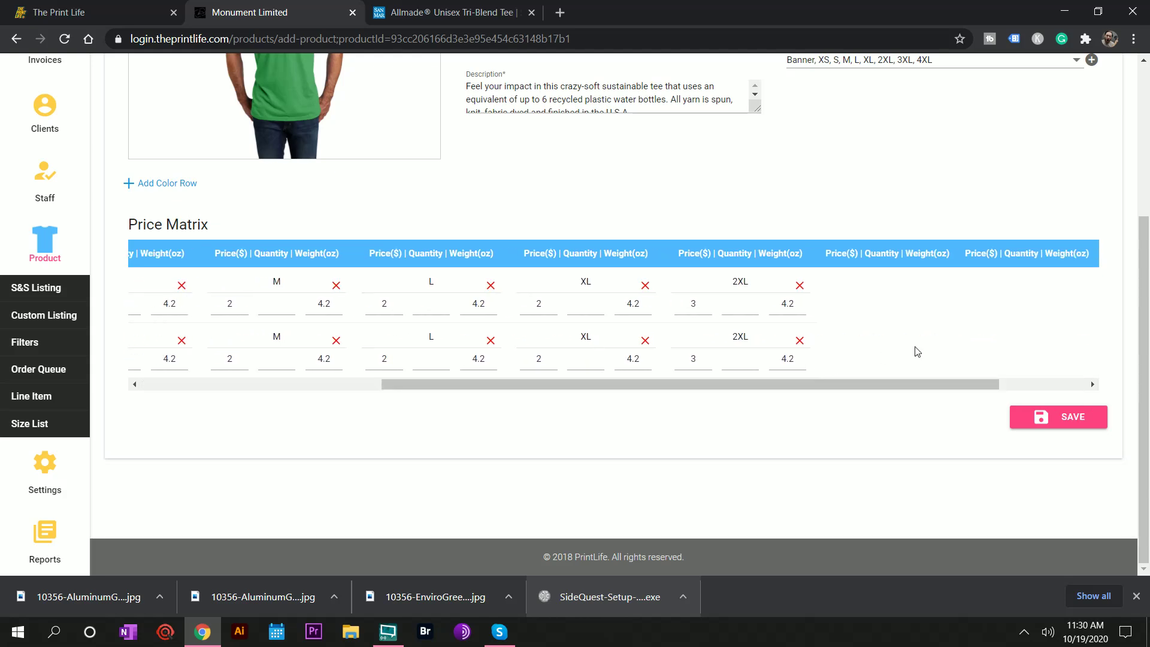
scroll(881, 357, "up", 4)
left_click(1074, 287)
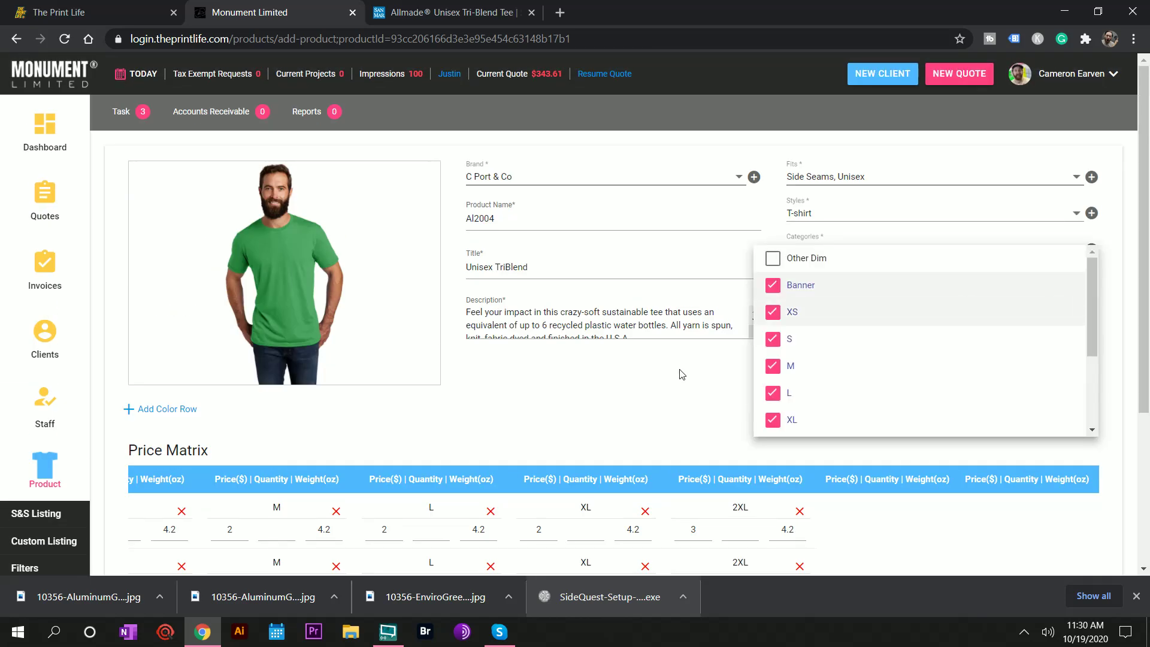
left_click(770, 285)
left_click(644, 400)
scroll(644, 395, "down", 3)
scroll(645, 383, "up", 3)
scroll(1008, 469, "down", 5)
left_click(1056, 422)
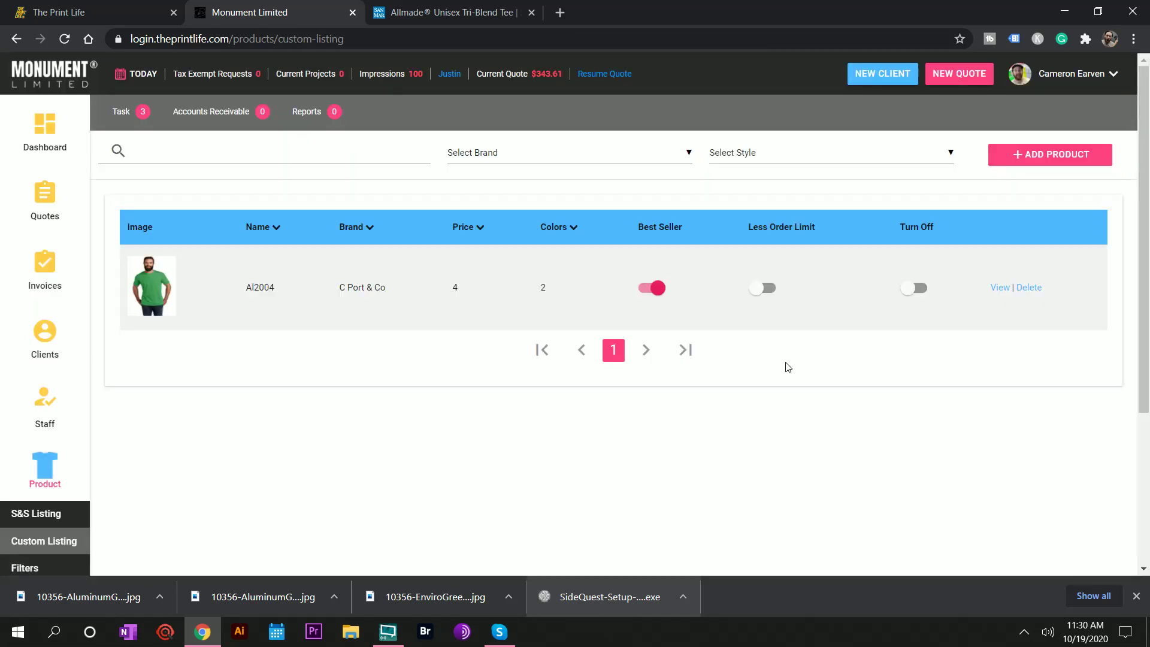
Step: Reopen the Al2004 product and review its size selection and the price matrix across the Charcoal Heather and Apple rows
left_click(995, 290)
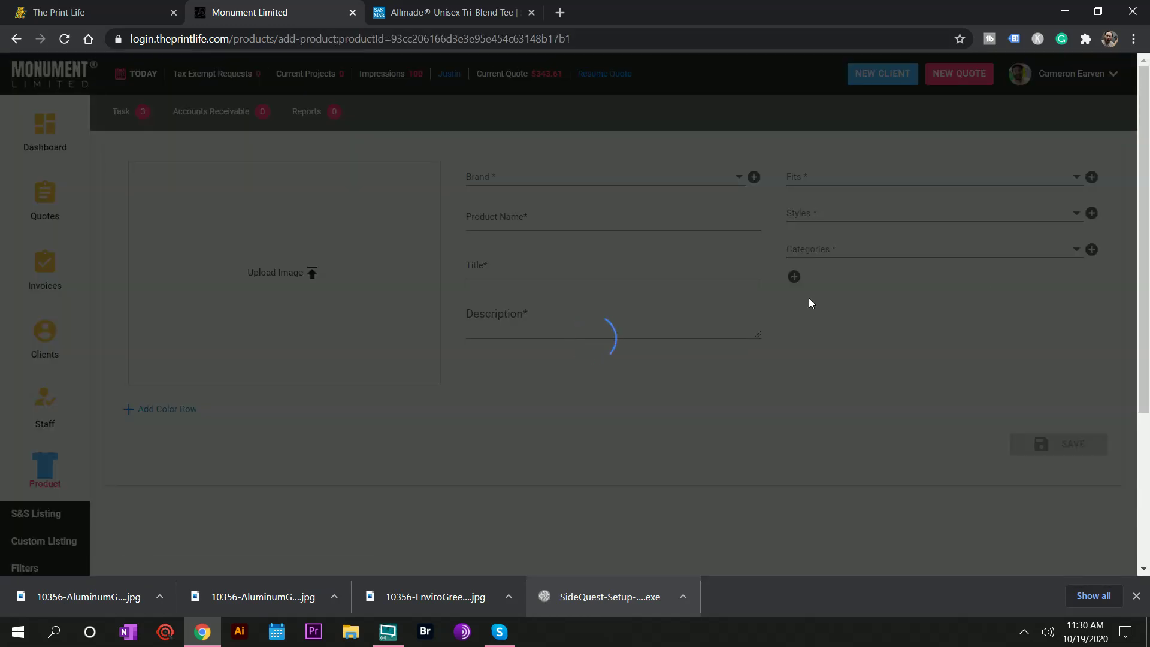
scroll(856, 296, "down", 4)
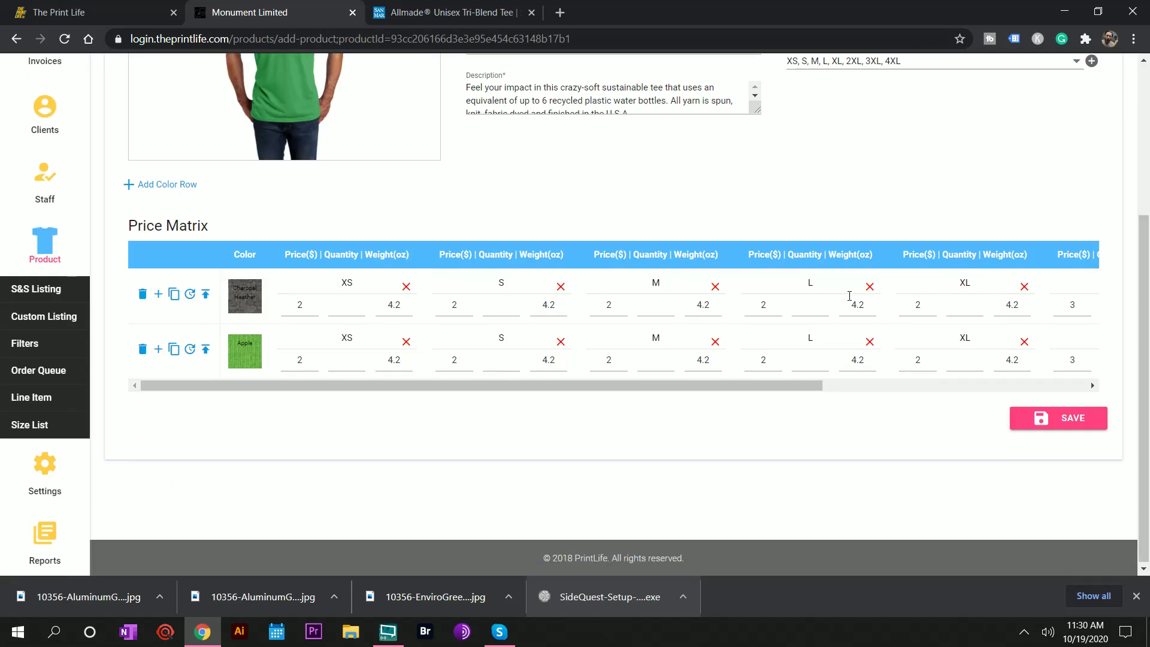
left_click_drag(771, 386, 1019, 387)
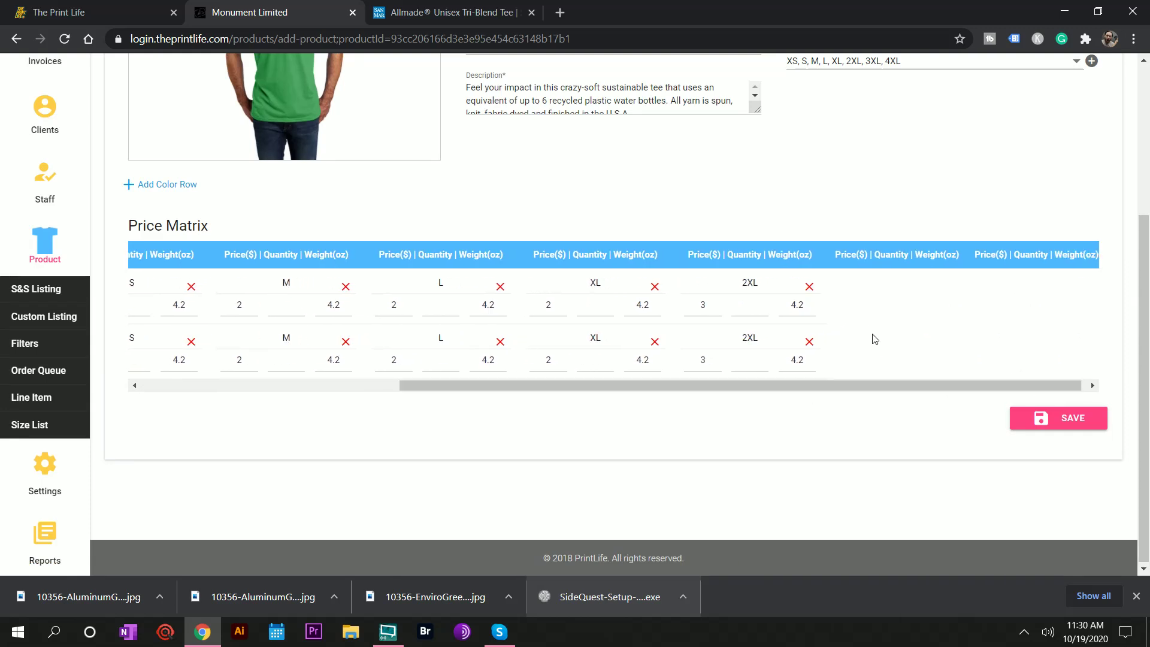
scroll(891, 304, "up", 3)
scroll(809, 244, "down", 3)
left_click_drag(828, 387, 404, 431)
scroll(434, 410, "up", 5)
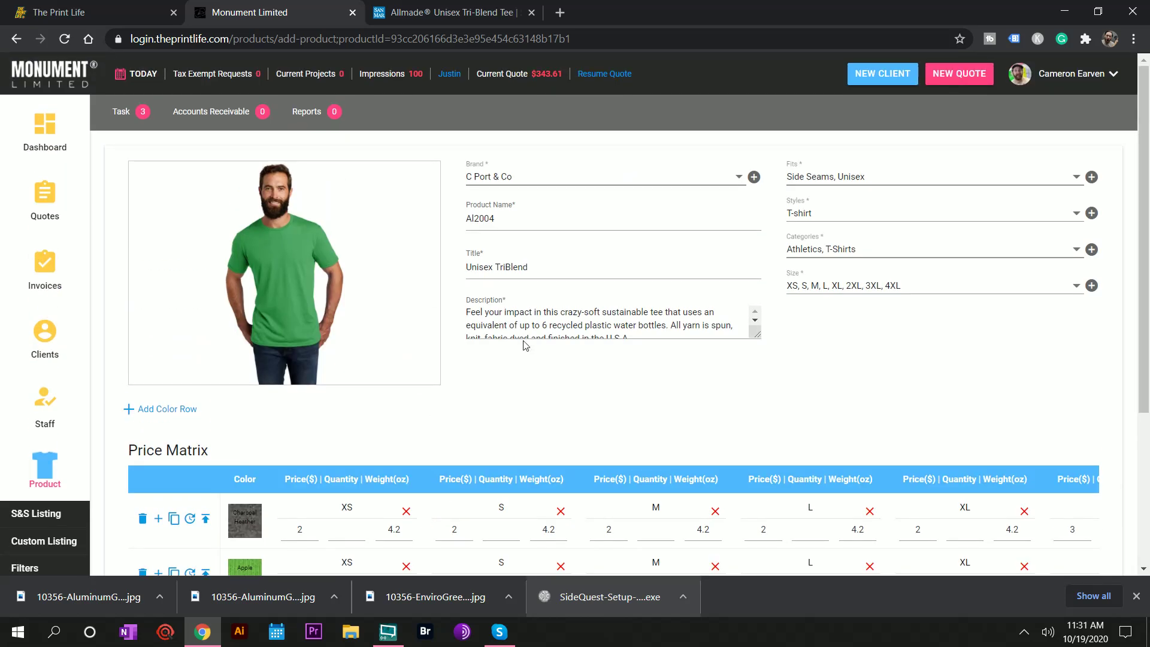
scroll(470, 271, "down", 3)
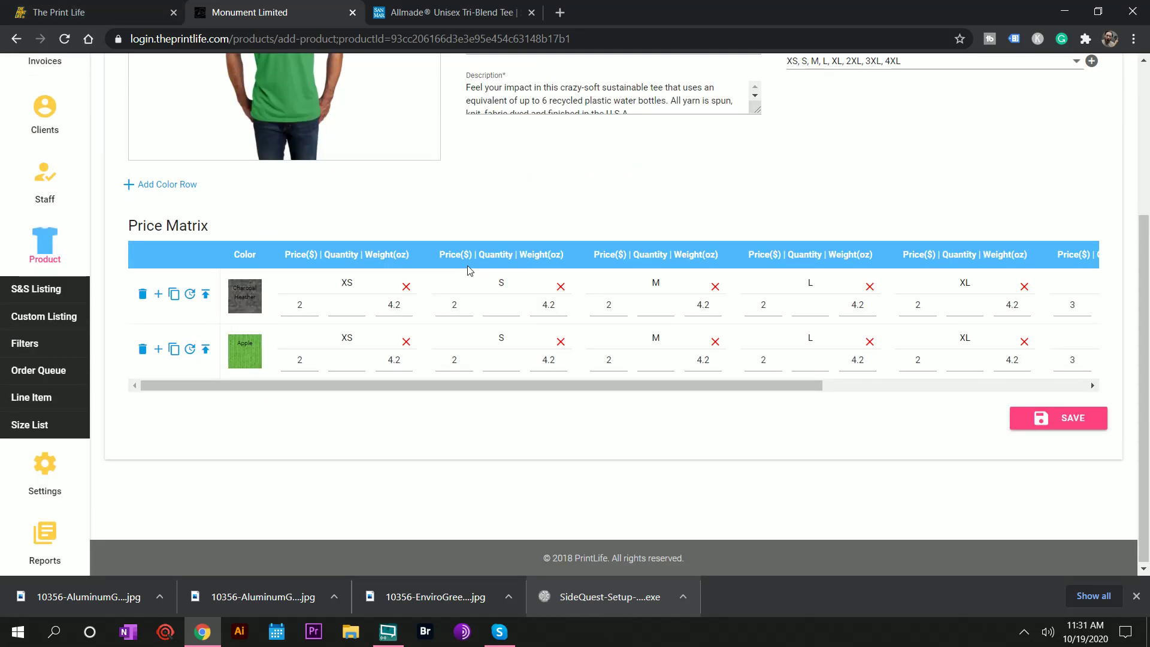
scroll(488, 295, "up", 4)
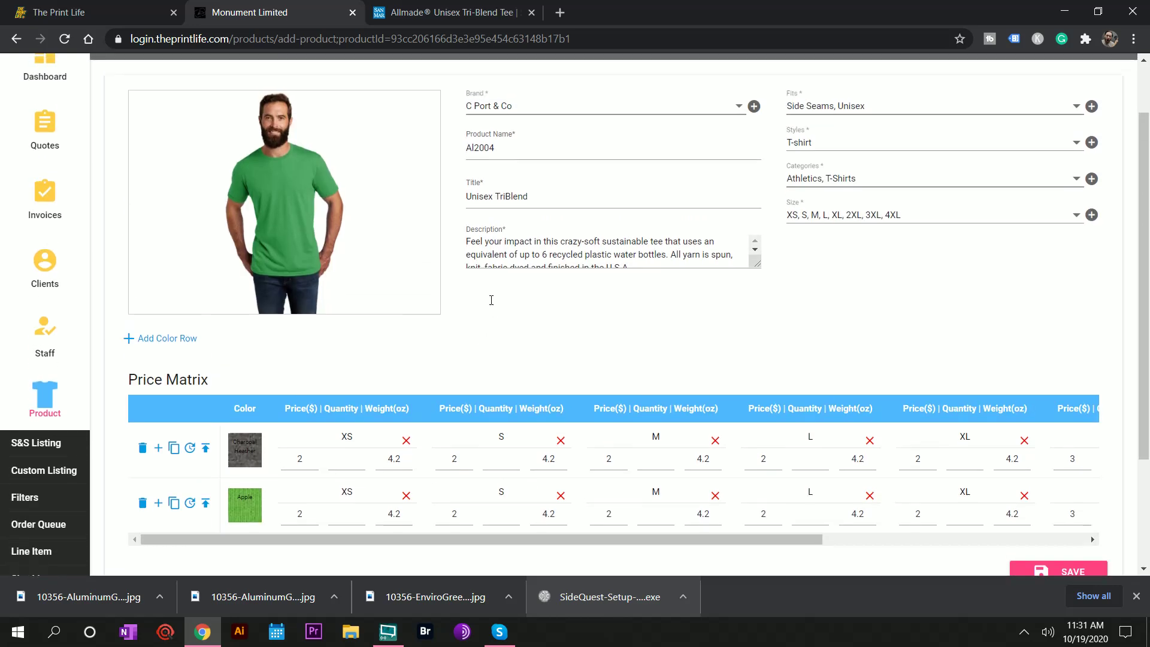
scroll(486, 296, "down", 4)
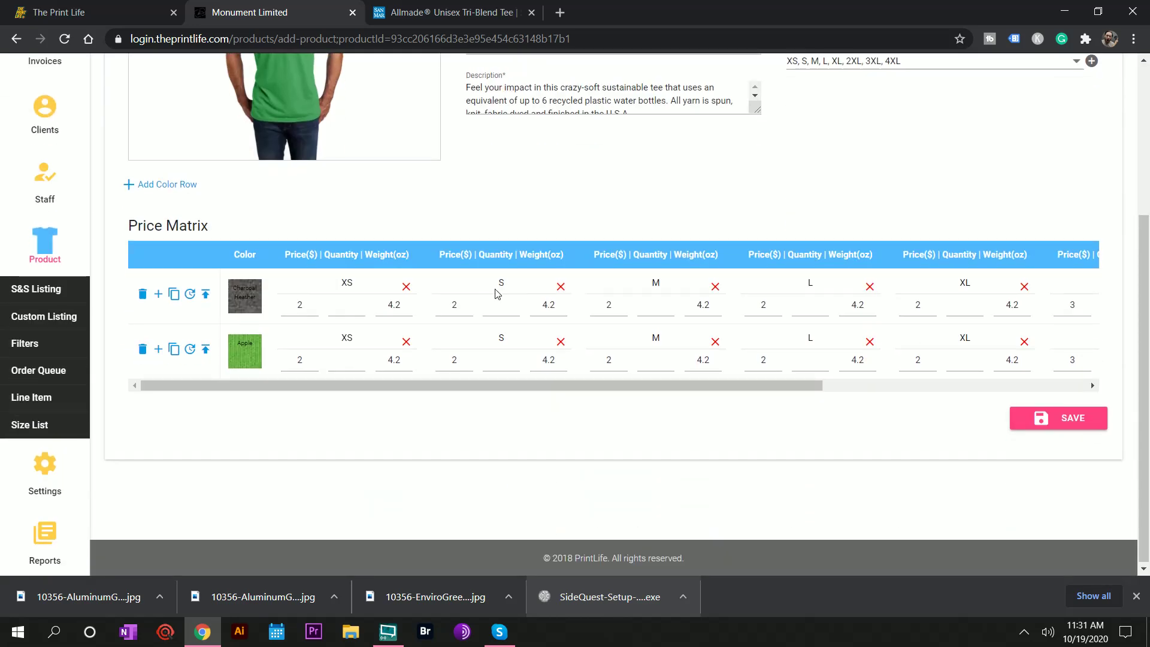